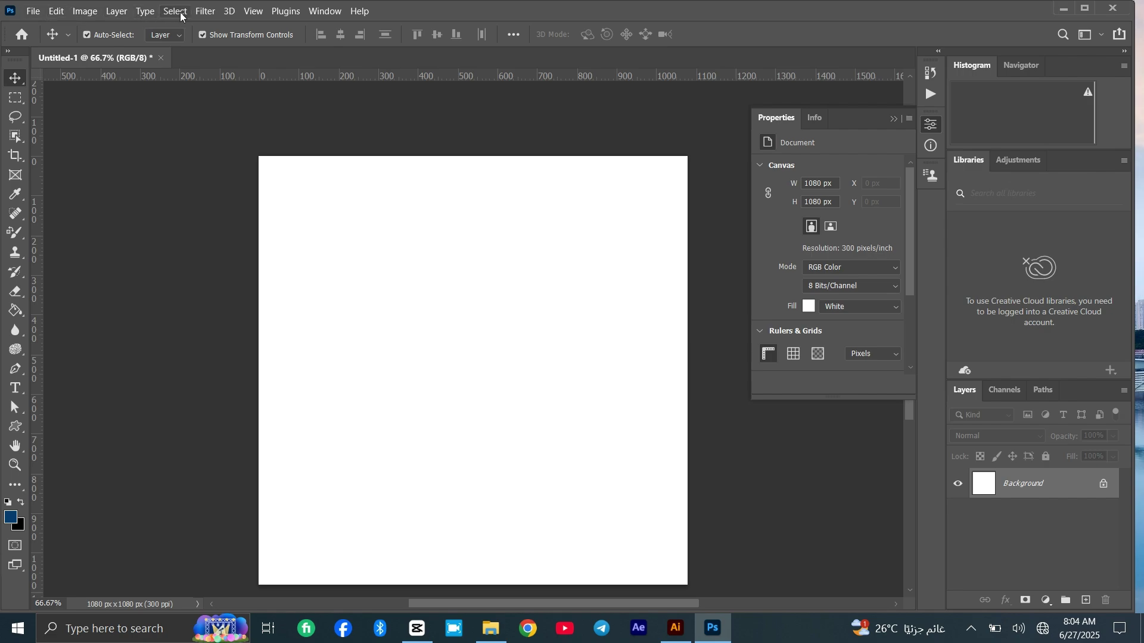
Draw a rectangle about 745 by 254 px in the upper half of the canvas.
{"action": "left_click", "coordinate": [16, 427]}
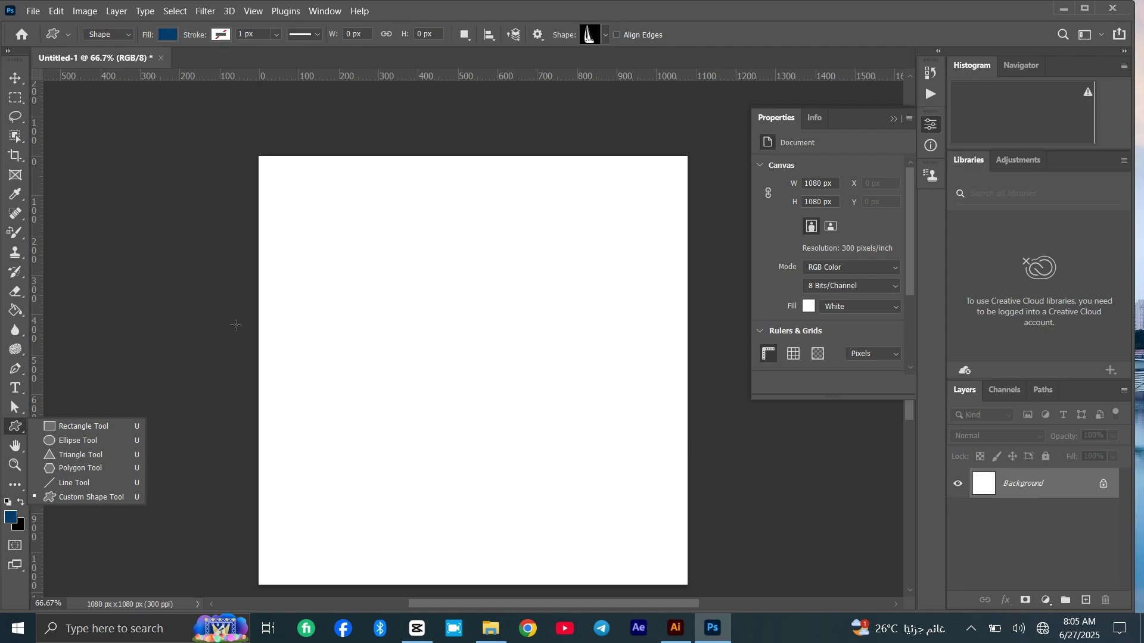
{"action": "left_click", "coordinate": [70, 427]}
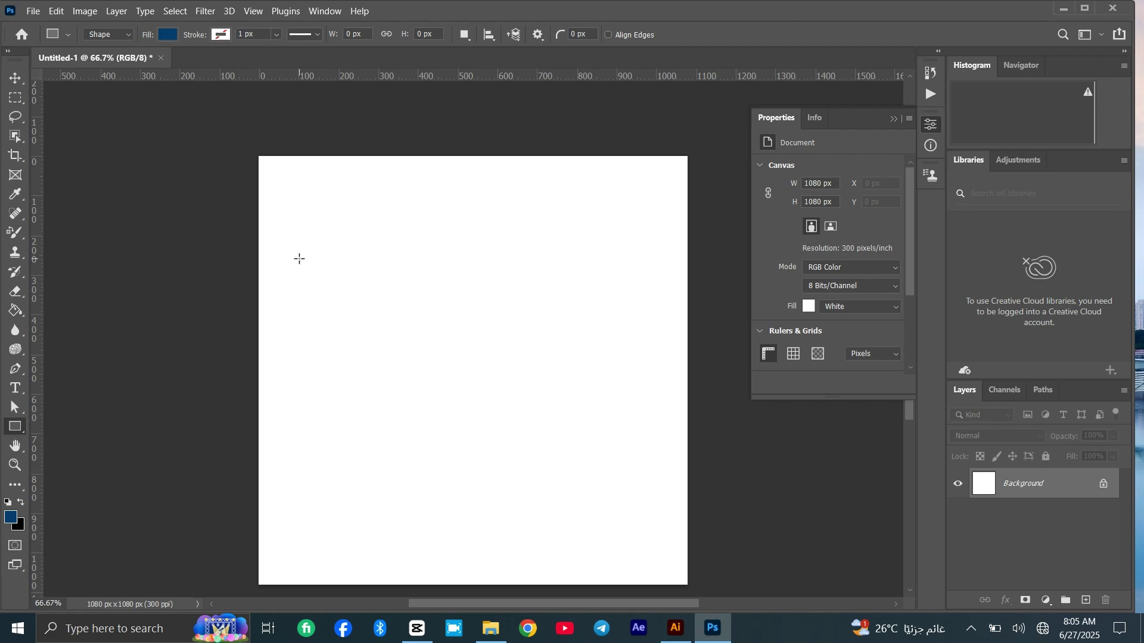
{"action": "left_click_drag", "start_coordinate": [299, 259], "coordinate": [594, 359]}
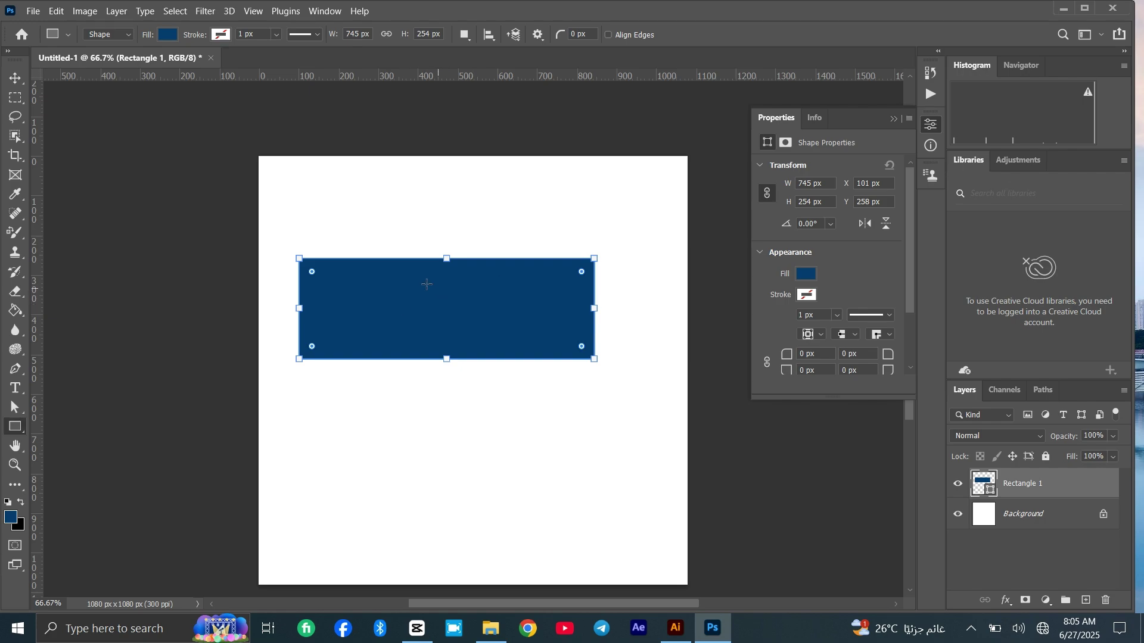
Try yellow and dark maroon recent colors as the rectangle's fill, and return it to dark blue.
{"action": "left_click", "coordinate": [14, 86]}
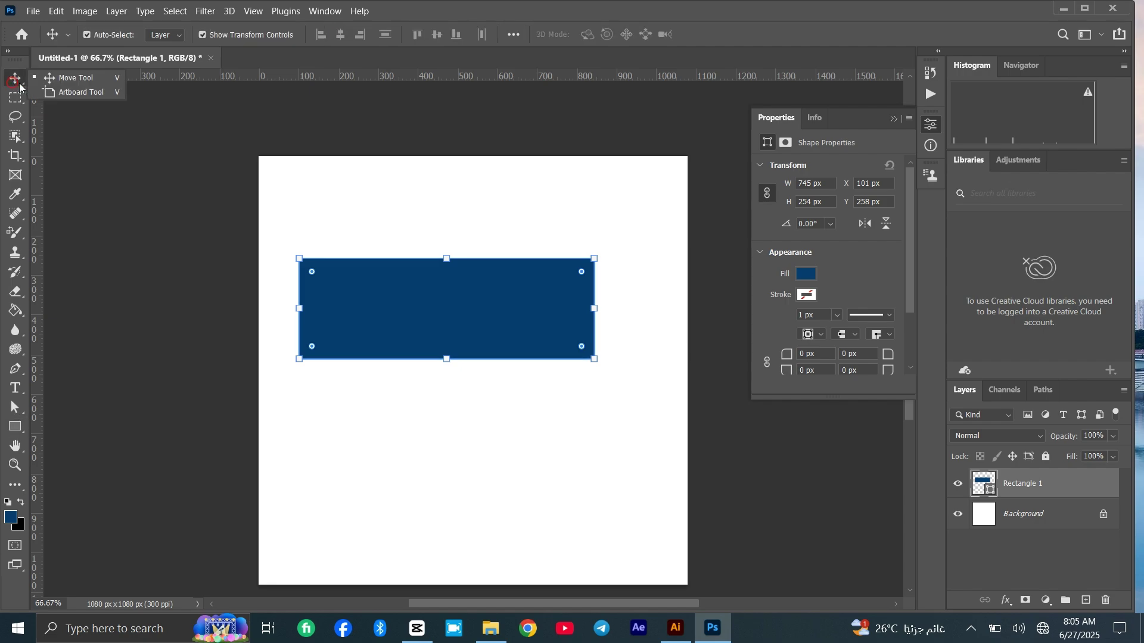
{"action": "left_click", "coordinate": [14, 431]}
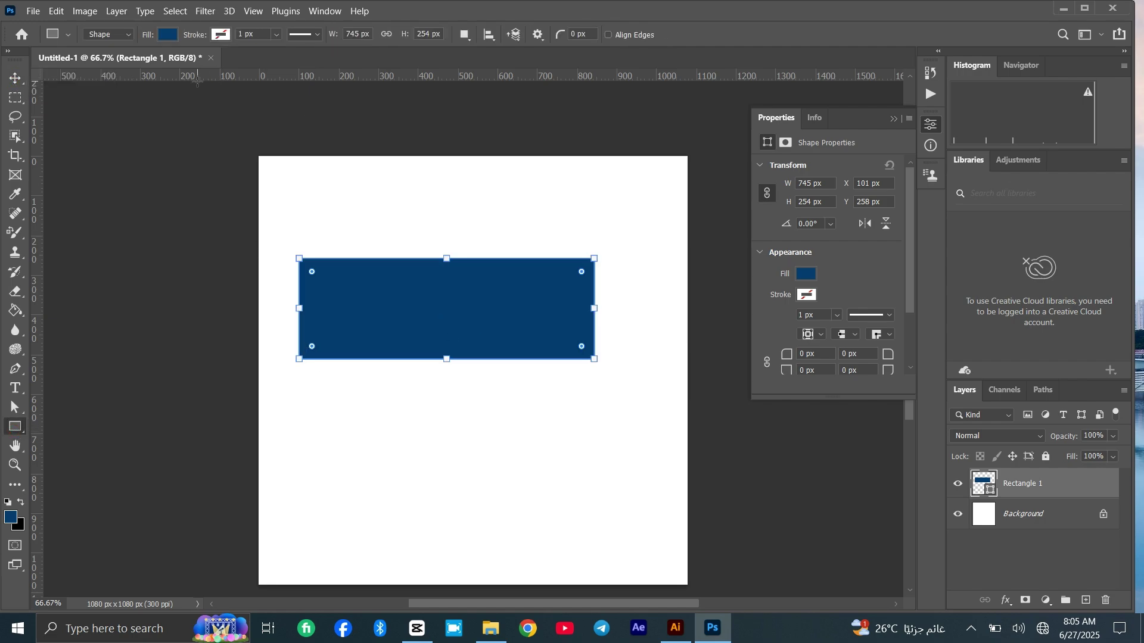
{"action": "left_click", "coordinate": [168, 36]}
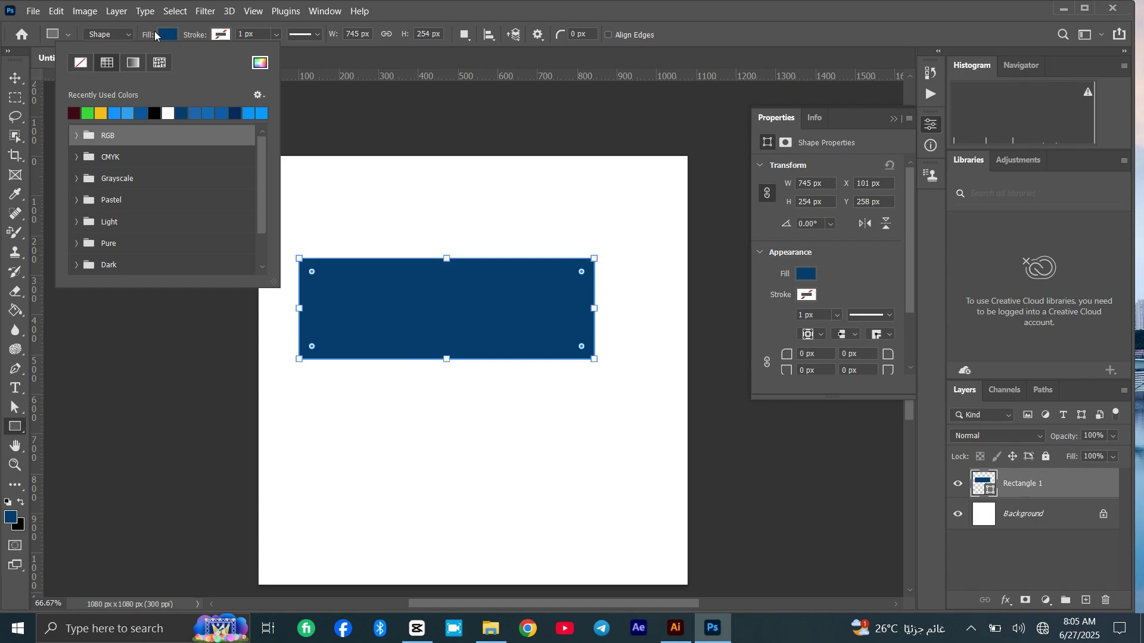
{"action": "left_click", "coordinate": [219, 34]}
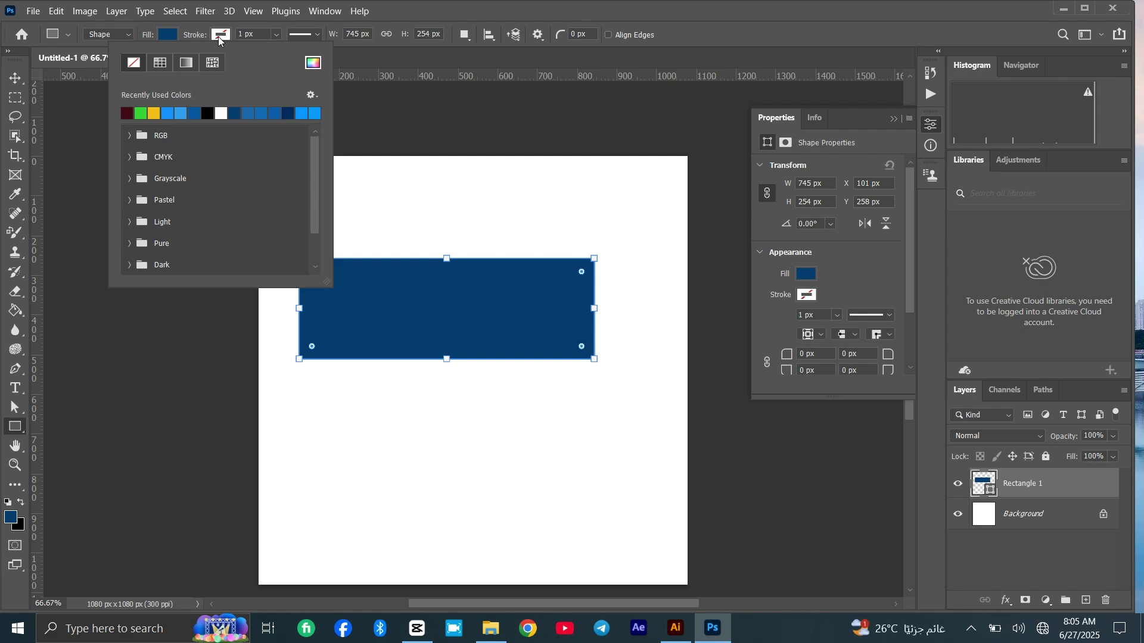
{"action": "left_click", "coordinate": [169, 36]}
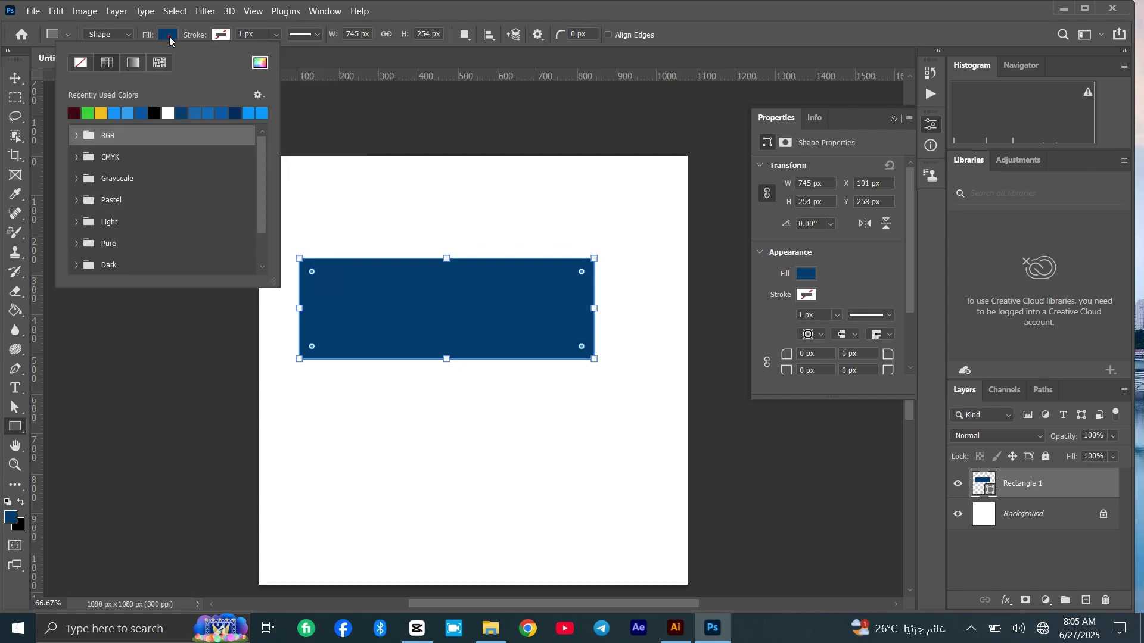
{"action": "left_click", "coordinate": [101, 113]}
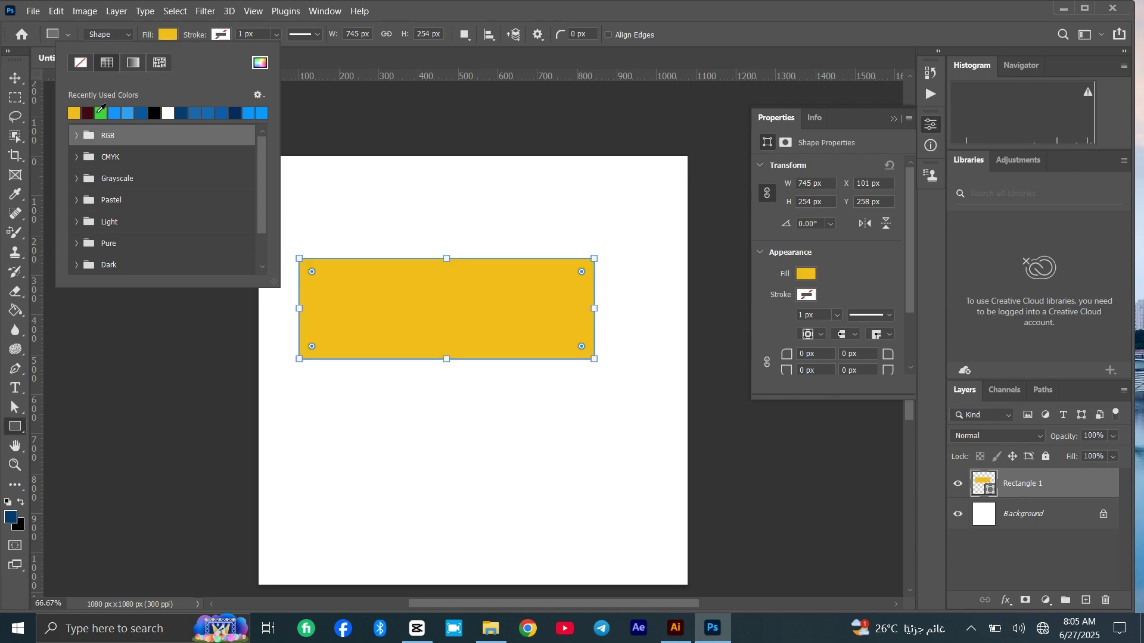
{"action": "left_click", "coordinate": [88, 114]}
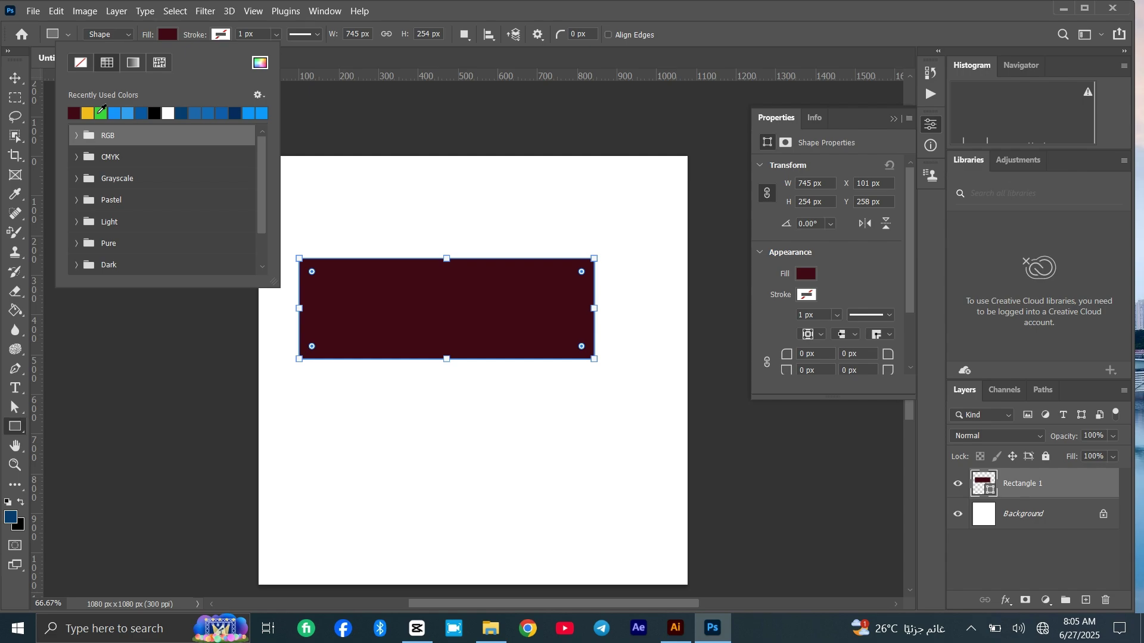
{"action": "left_click", "coordinate": [234, 113]}
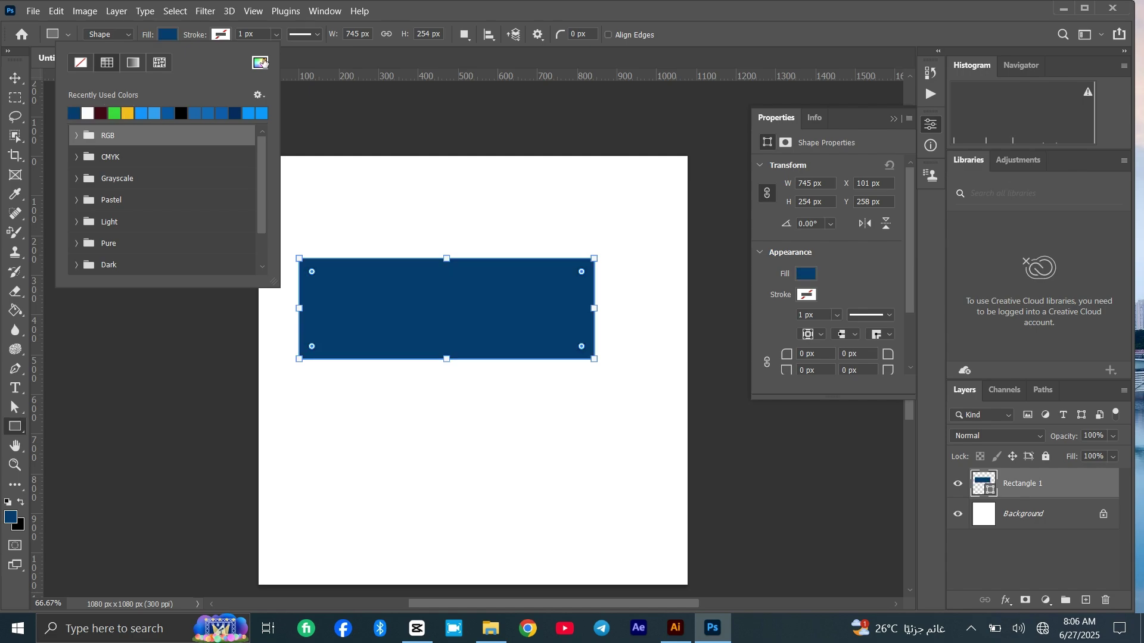
Set the rectangle's fill to the custom purple 4a0477.
{"action": "left_click", "coordinate": [261, 62]}
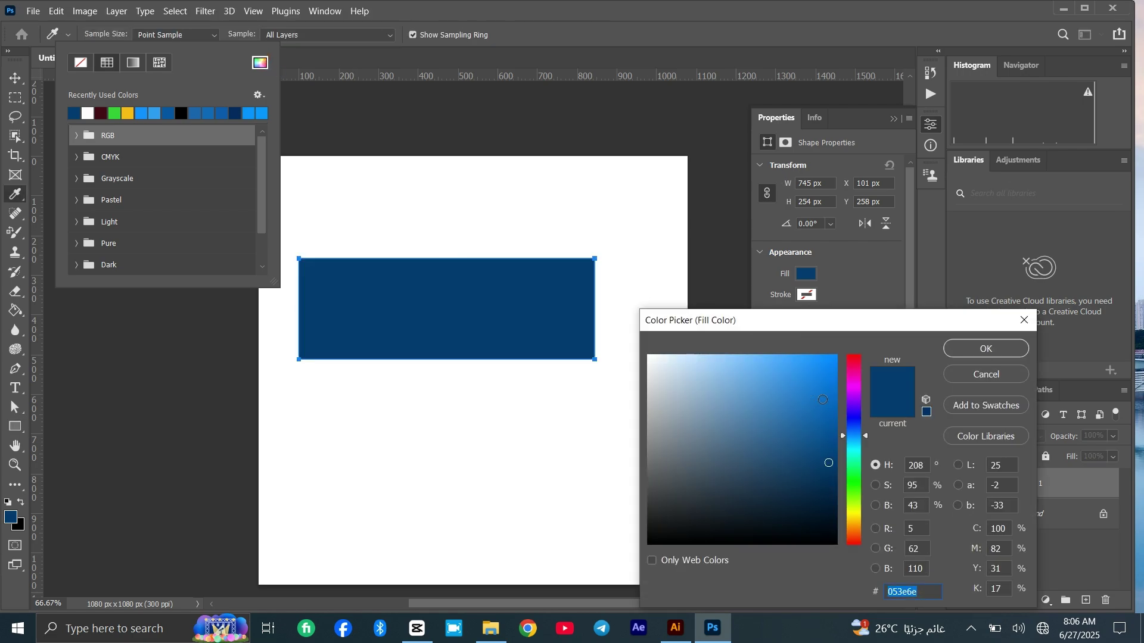
{"action": "mouse_move", "coordinate": [852, 405]}
{"action": "left_mouse_down"}
{"action": "mouse_move", "coordinate": [822, 405]}
{"action": "mouse_move", "coordinate": [830, 456]}
{"action": "left_mouse_up"}
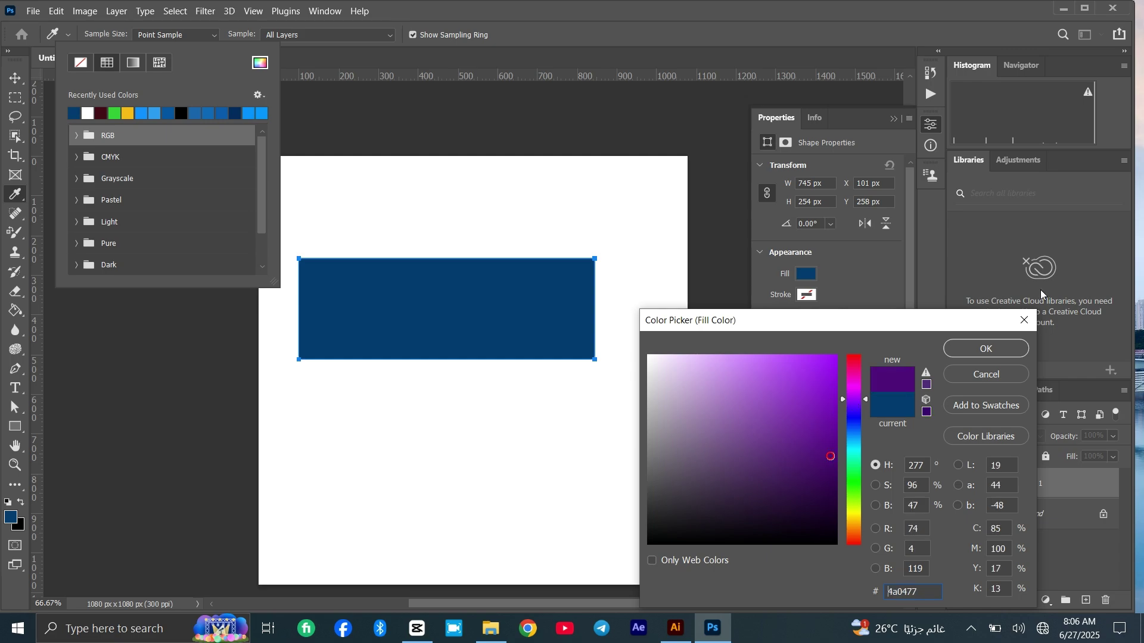
{"action": "left_click", "coordinate": [993, 350]}
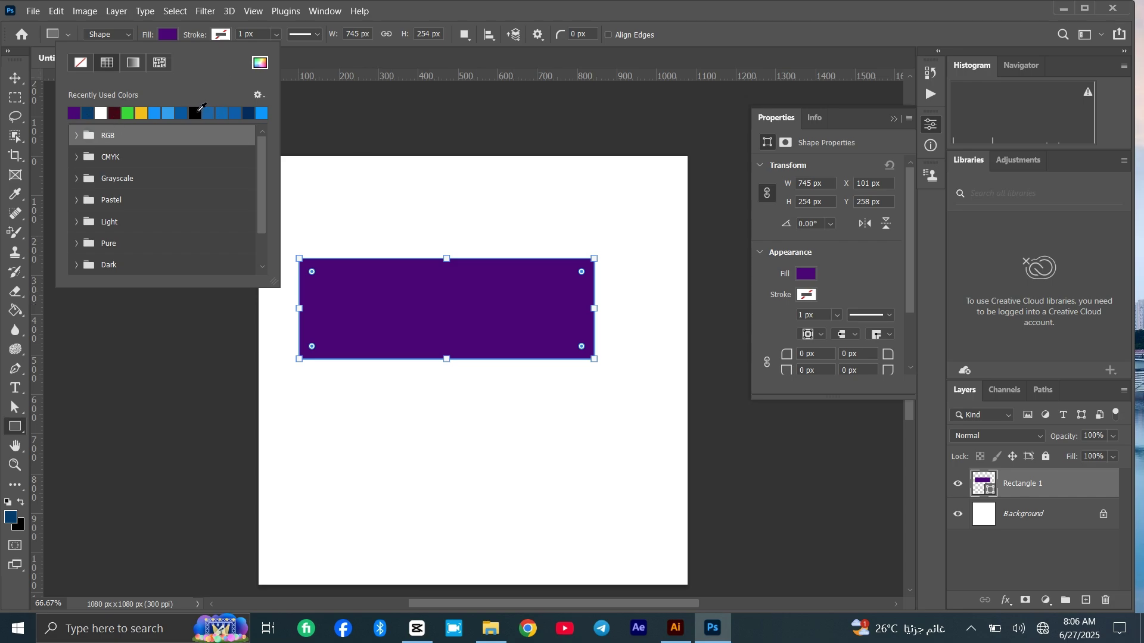
Try no fill, a black-to-white gradient and a yellow gradient on the rectangle, and finish with solid dark maroon.
{"action": "left_click", "coordinate": [81, 64]}
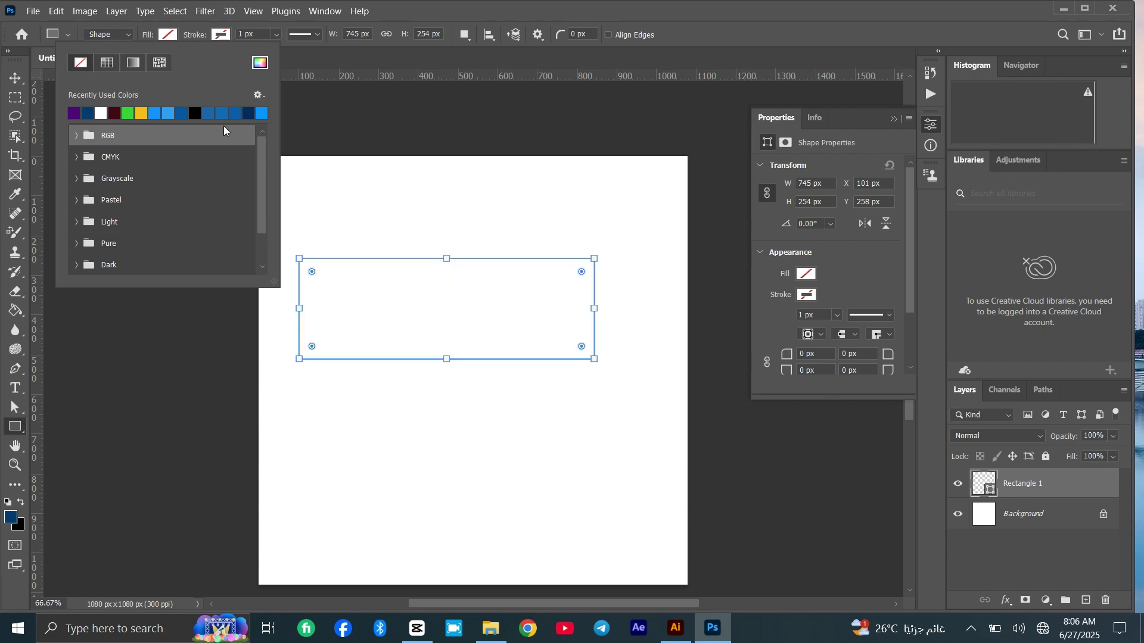
{"action": "left_click", "coordinate": [107, 63]}
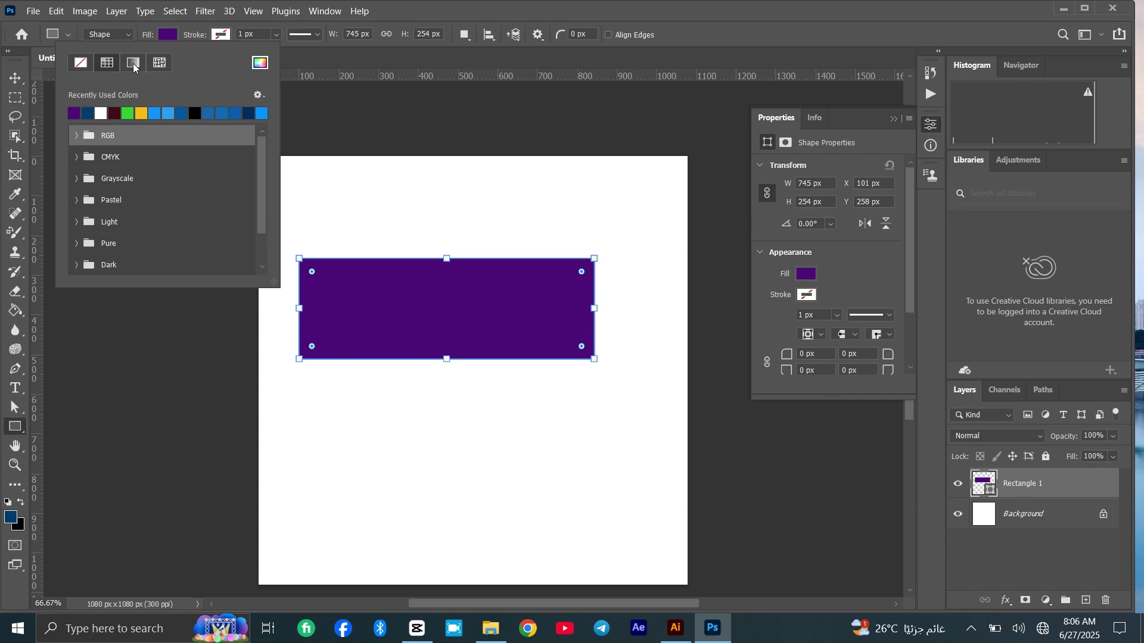
{"action": "left_click", "coordinate": [134, 67]}
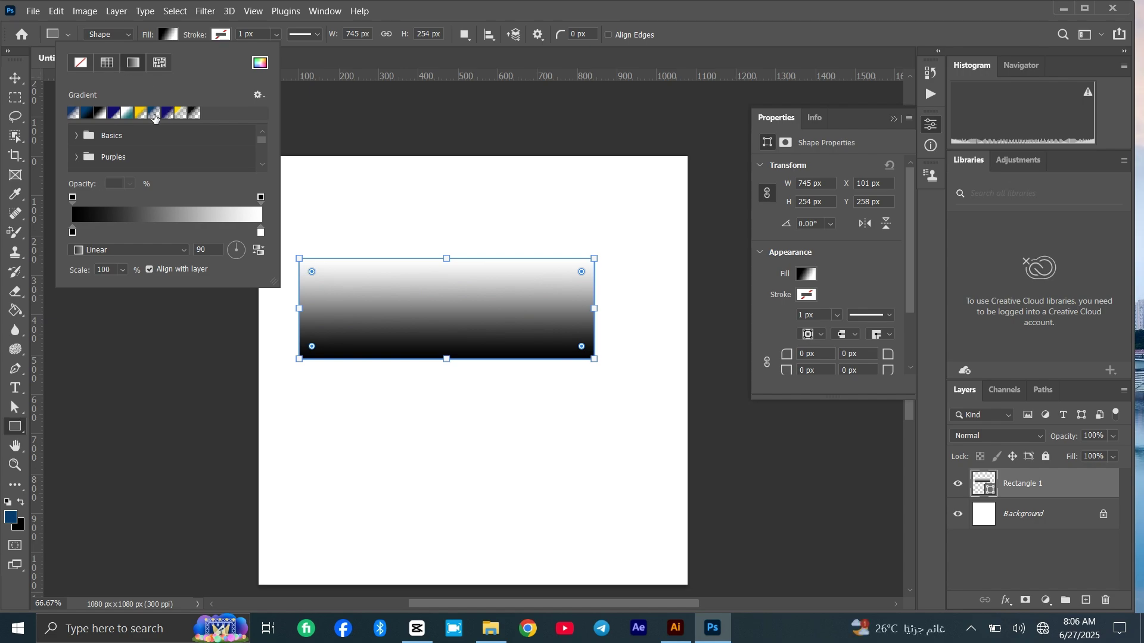
{"action": "left_click", "coordinate": [141, 113]}
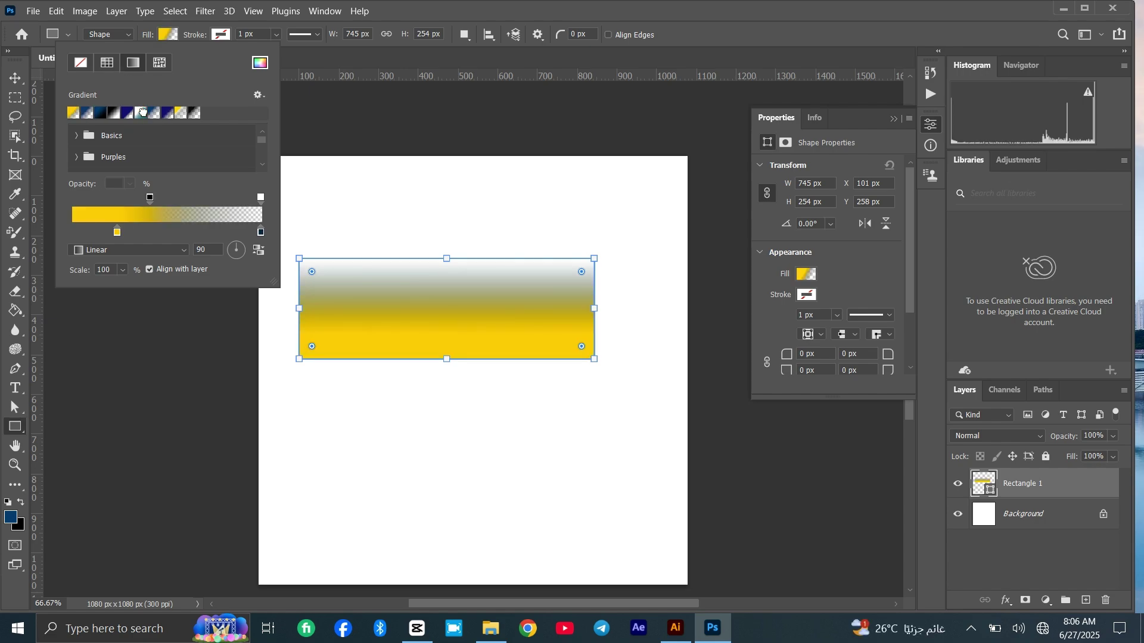
{"action": "left_click", "coordinate": [107, 63]}
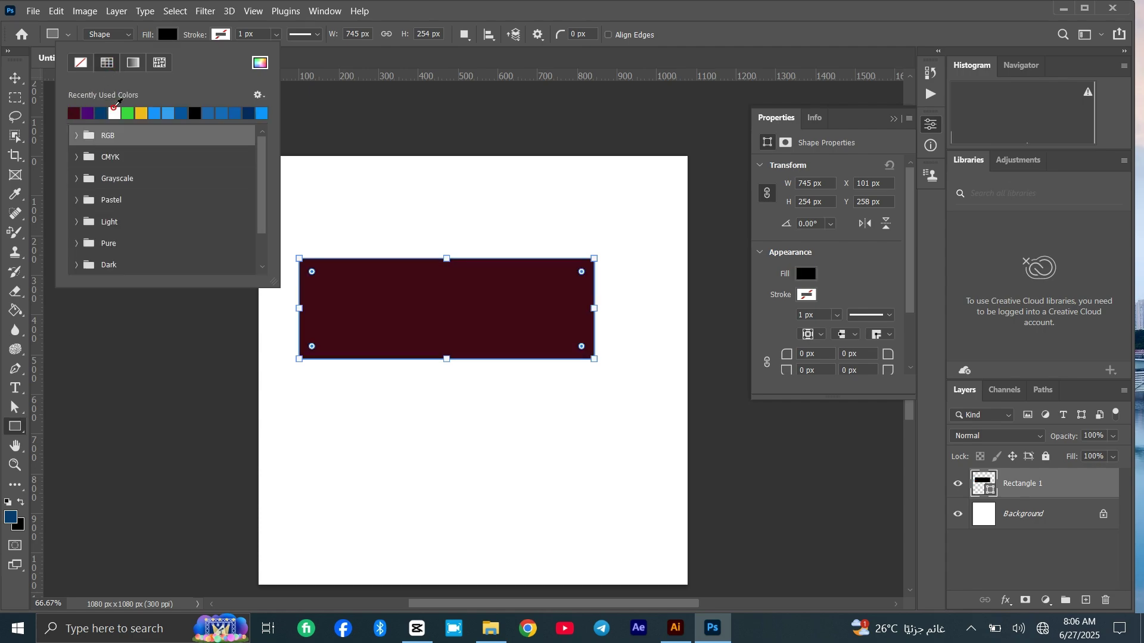
Give the rectangle a yellow stroke and set the stroke width to about 15.6 px.
{"action": "left_click", "coordinate": [221, 35]}
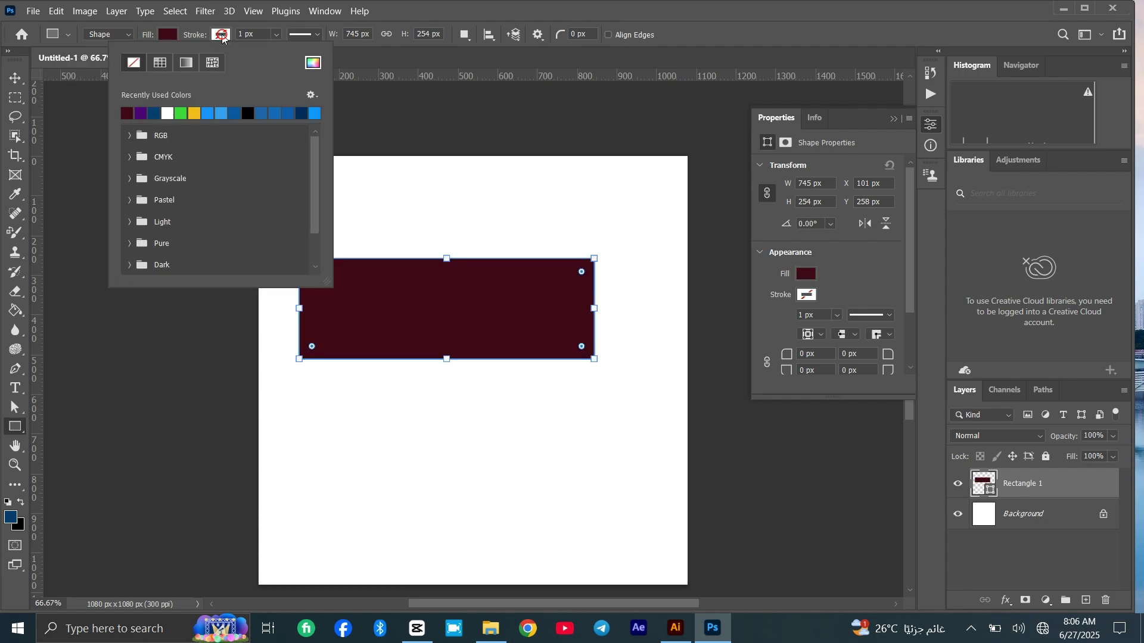
{"action": "left_click", "coordinate": [221, 35]}
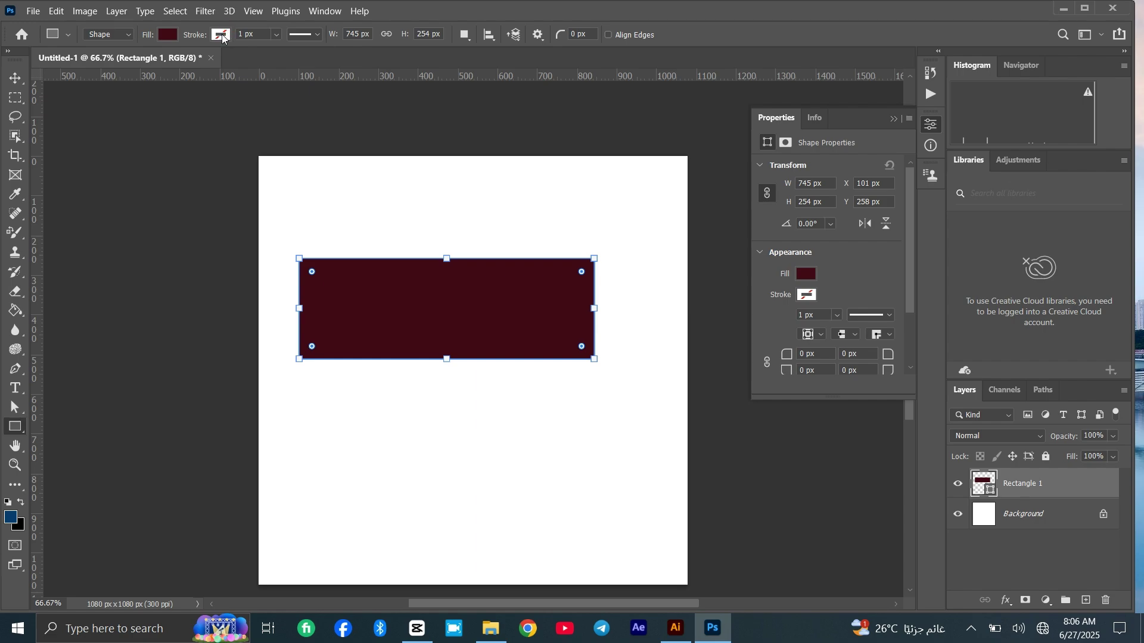
{"action": "left_click", "coordinate": [221, 34]}
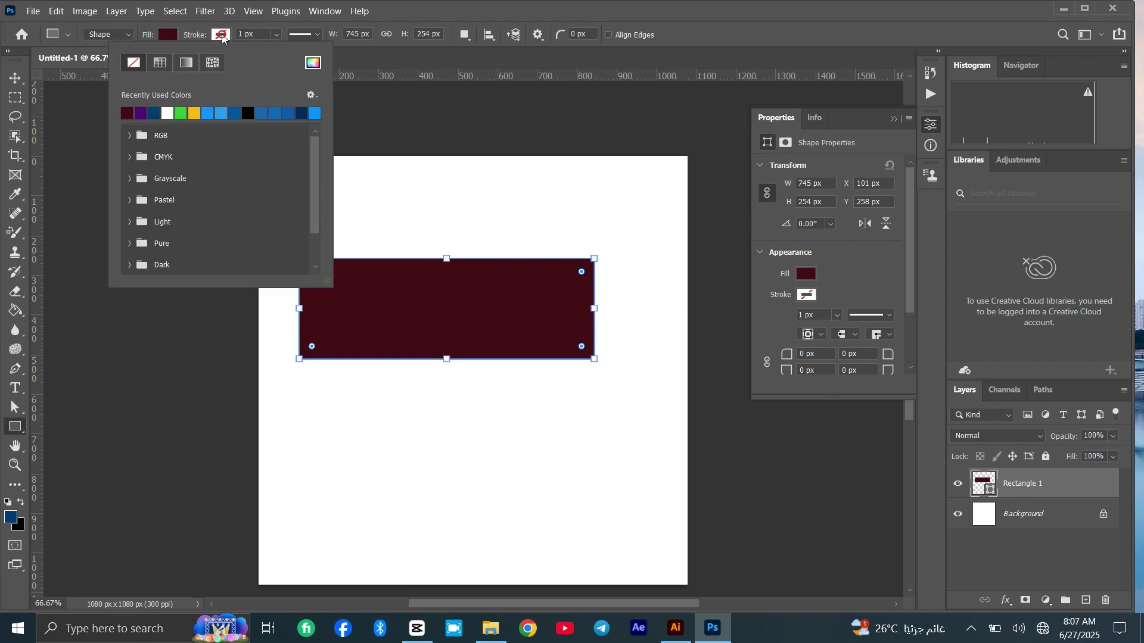
{"action": "left_click", "coordinate": [196, 112]}
{"action": "left_click", "coordinate": [276, 35]}
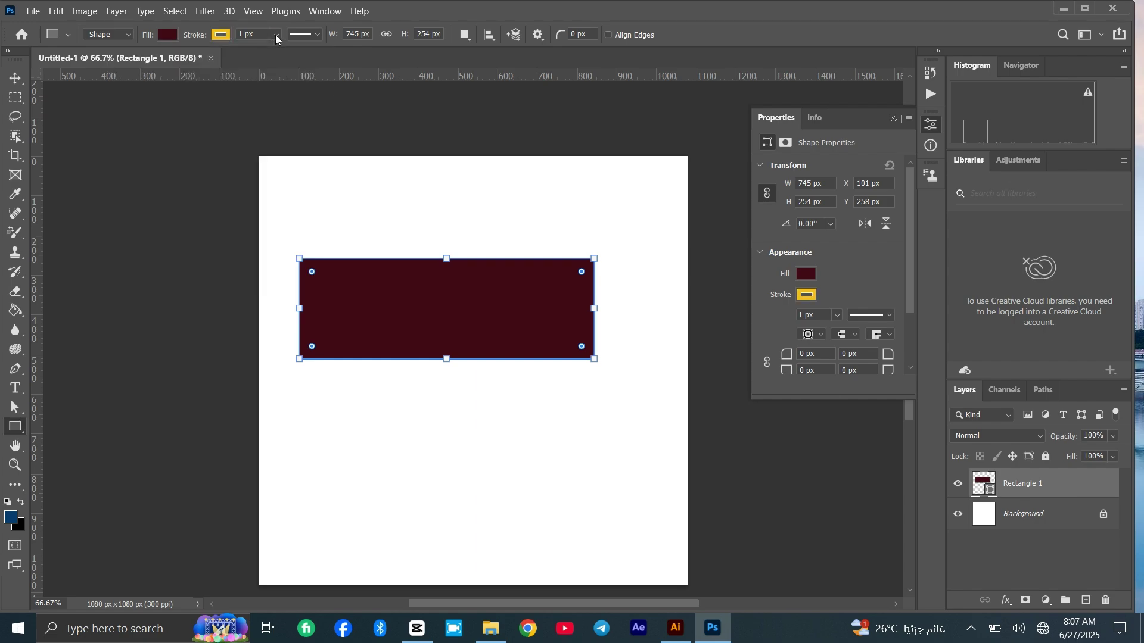
{"action": "left_click", "coordinate": [276, 34]}
{"action": "left_click_drag", "start_coordinate": [280, 51], "coordinate": [287, 54]}
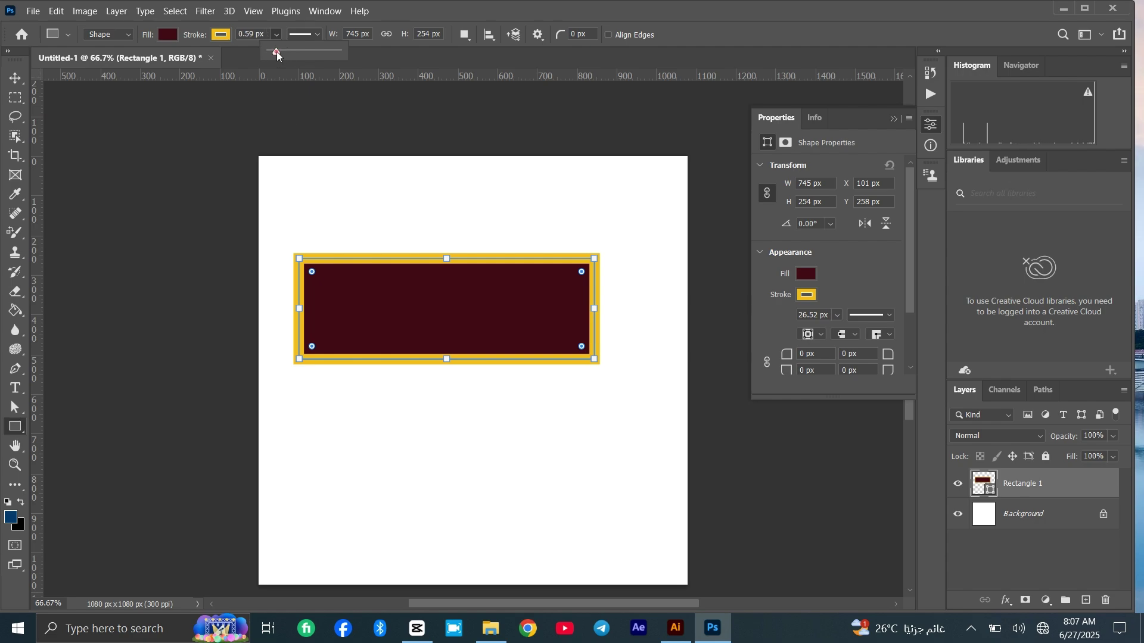
{"action": "left_click_drag", "start_coordinate": [277, 51], "coordinate": [284, 53]}
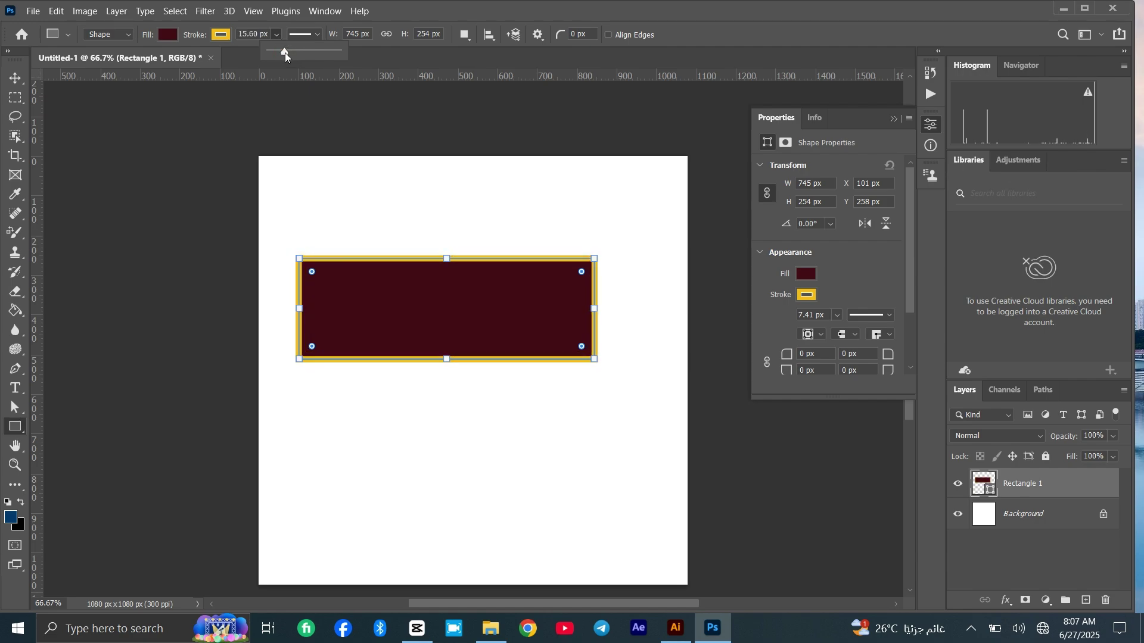
Try purple, white, green and blue as the rectangle's stroke color, and finally remove the stroke.
{"action": "left_click", "coordinate": [221, 34]}
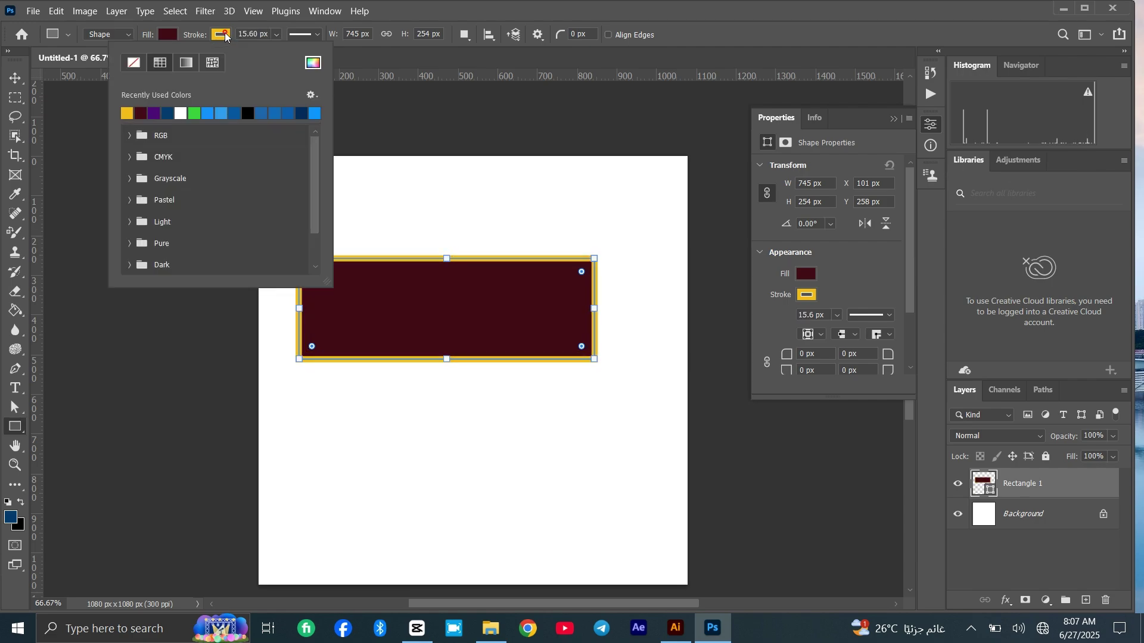
{"action": "left_click", "coordinate": [154, 113]}
{"action": "left_click", "coordinate": [181, 114]}
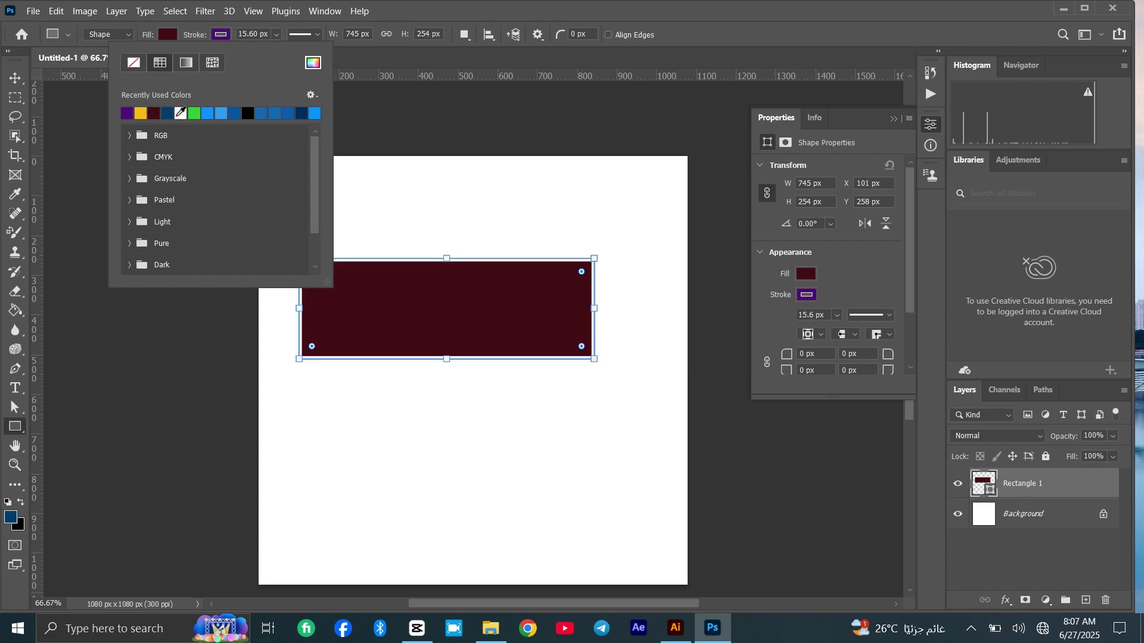
{"action": "left_click", "coordinate": [195, 113]}
{"action": "left_click", "coordinate": [208, 112]}
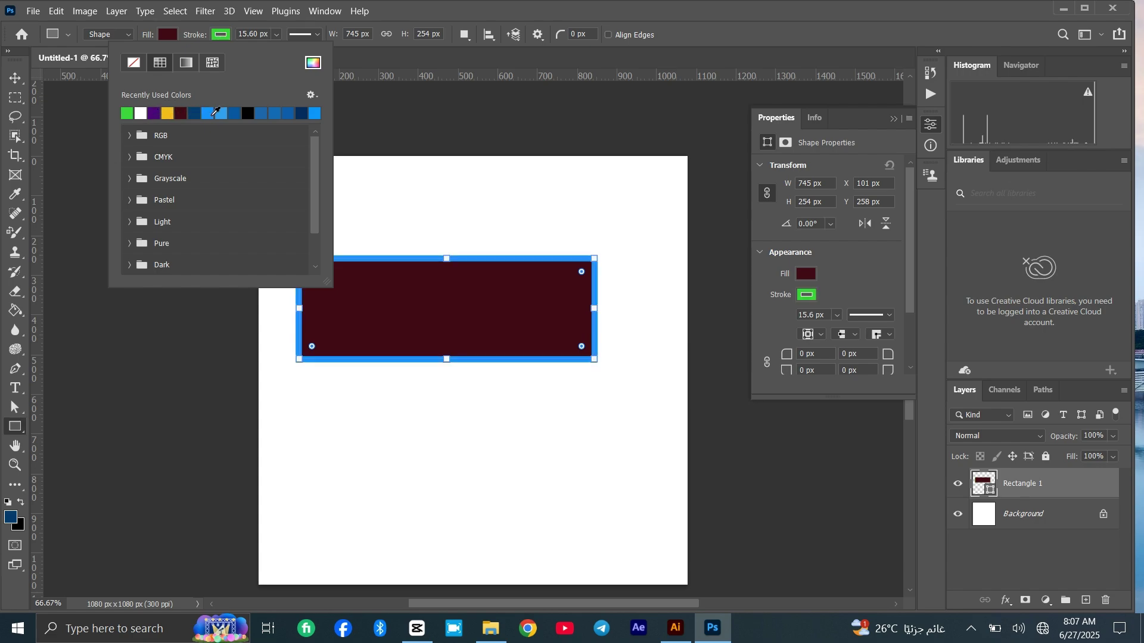
{"action": "left_click", "coordinate": [134, 64]}
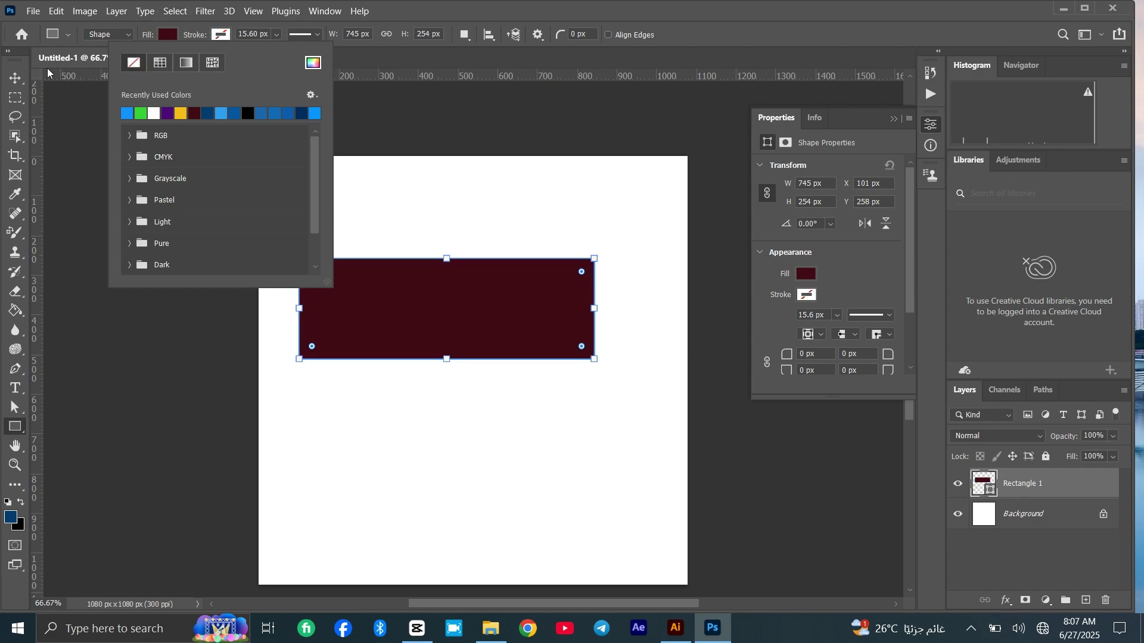
Round all four corners of the rectangle to about 76 px, and return them to square corners.
{"action": "left_click", "coordinate": [15, 77]}
{"action": "left_click", "coordinate": [15, 77]}
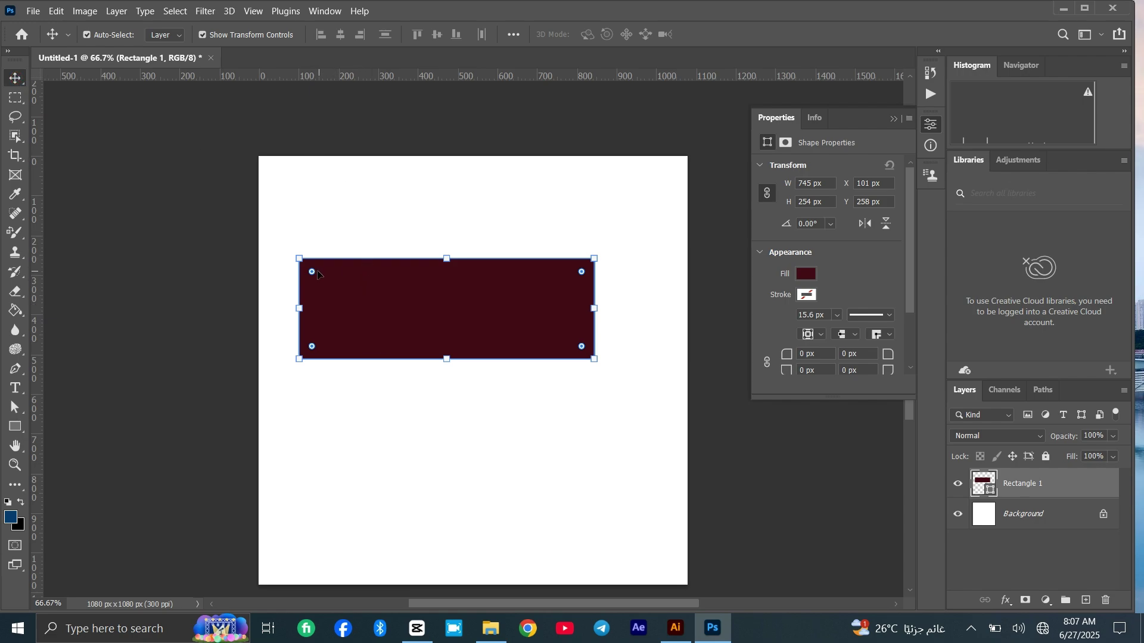
{"action": "left_click_drag", "start_coordinate": [313, 273], "coordinate": [329, 288]}
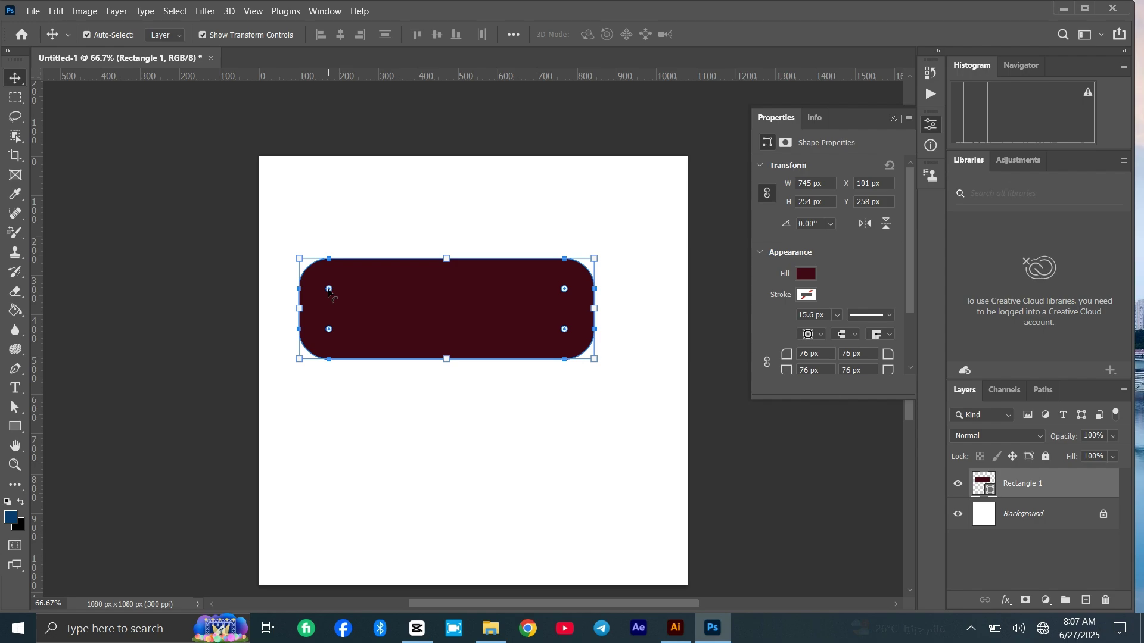
{"action": "left_click_drag", "start_coordinate": [329, 290], "coordinate": [240, 257]}
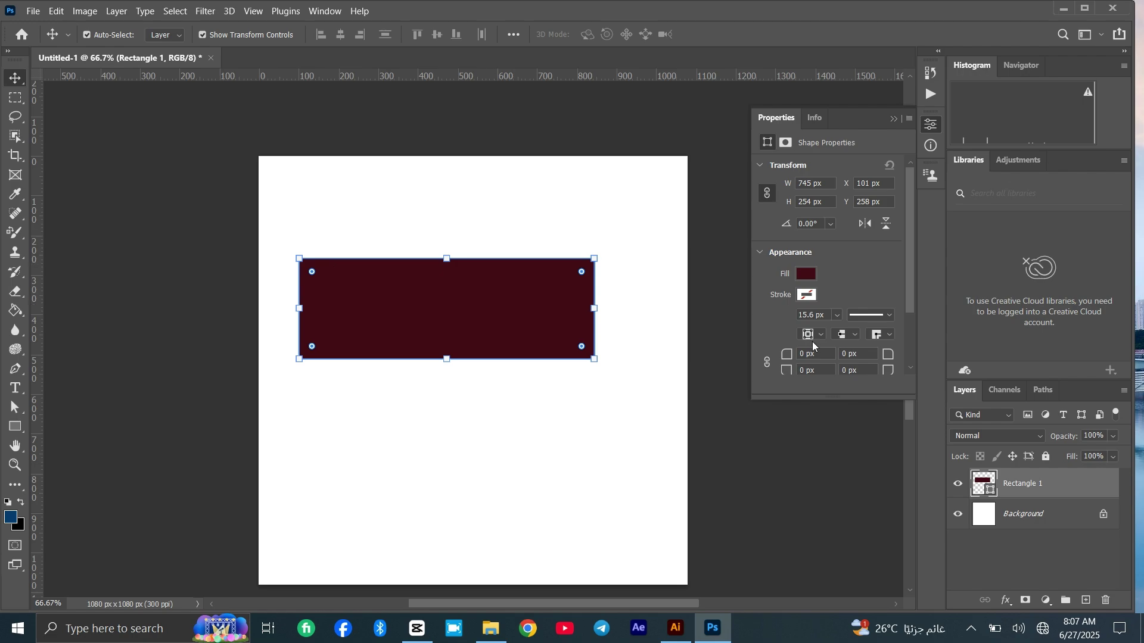
Unlink the corner radii and round the rectangle's top-left corner to 254 px and its bottom-right corner to about 165 px.
{"action": "left_click", "coordinate": [767, 367]}
{"action": "left_click_drag", "start_coordinate": [791, 356], "coordinate": [981, 340]}
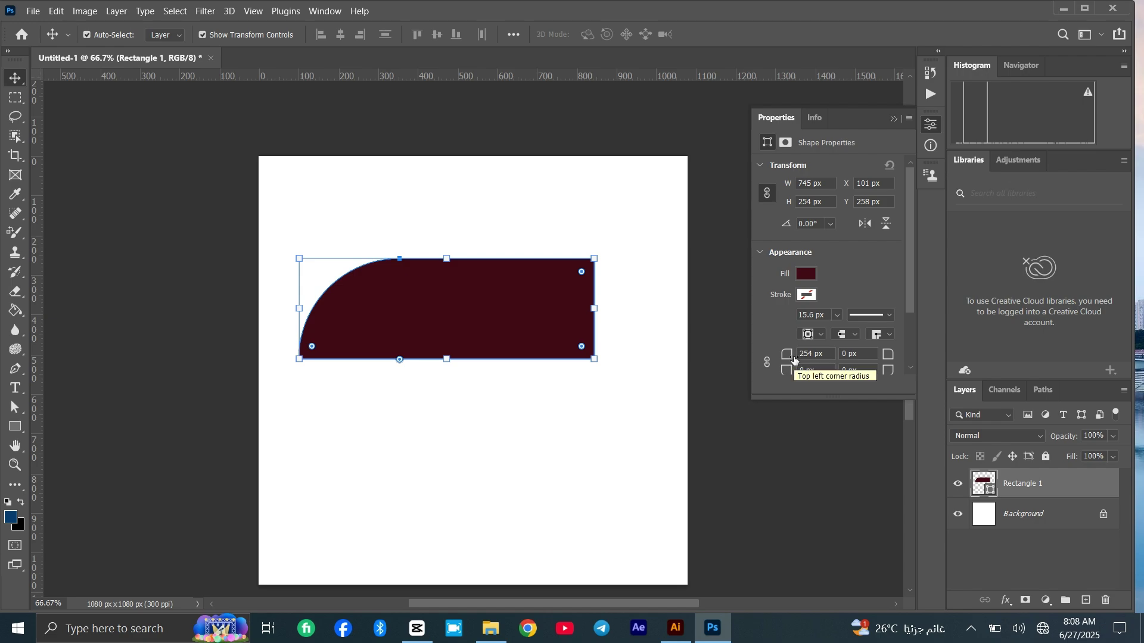
{"action": "left_click_drag", "start_coordinate": [886, 371], "coordinate": [959, 367]}
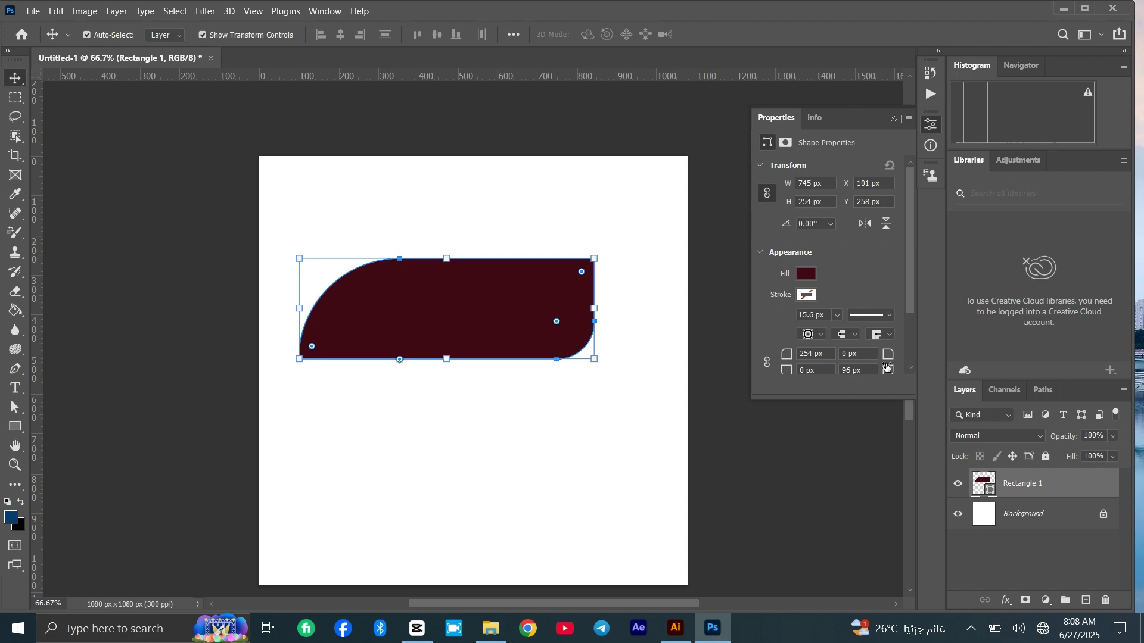
{"action": "left_click_drag", "start_coordinate": [886, 367], "coordinate": [937, 375]}
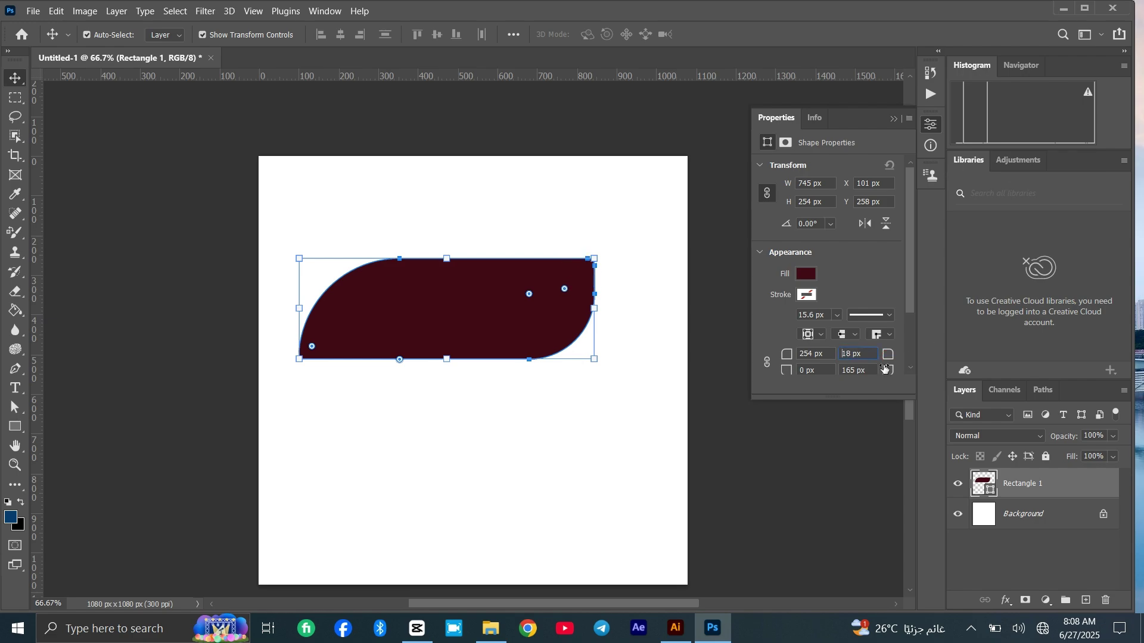
Round the rectangle's left corners to about 107 px, its top-right corner to about 123 px and its bottom-right corner to about 131 px.
{"action": "left_click", "coordinate": [91, 132]}
{"action": "left_click", "coordinate": [377, 284]}
{"action": "left_click_drag", "start_coordinate": [785, 376], "coordinate": [970, 330]}
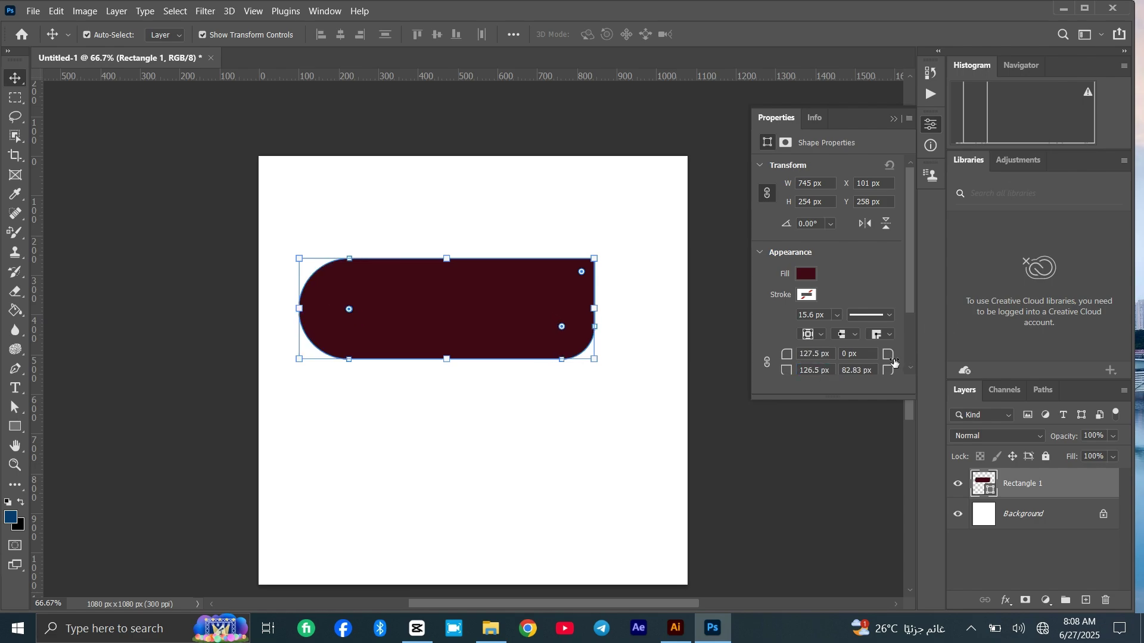
{"action": "left_click_drag", "start_coordinate": [889, 370], "coordinate": [707, 383]}
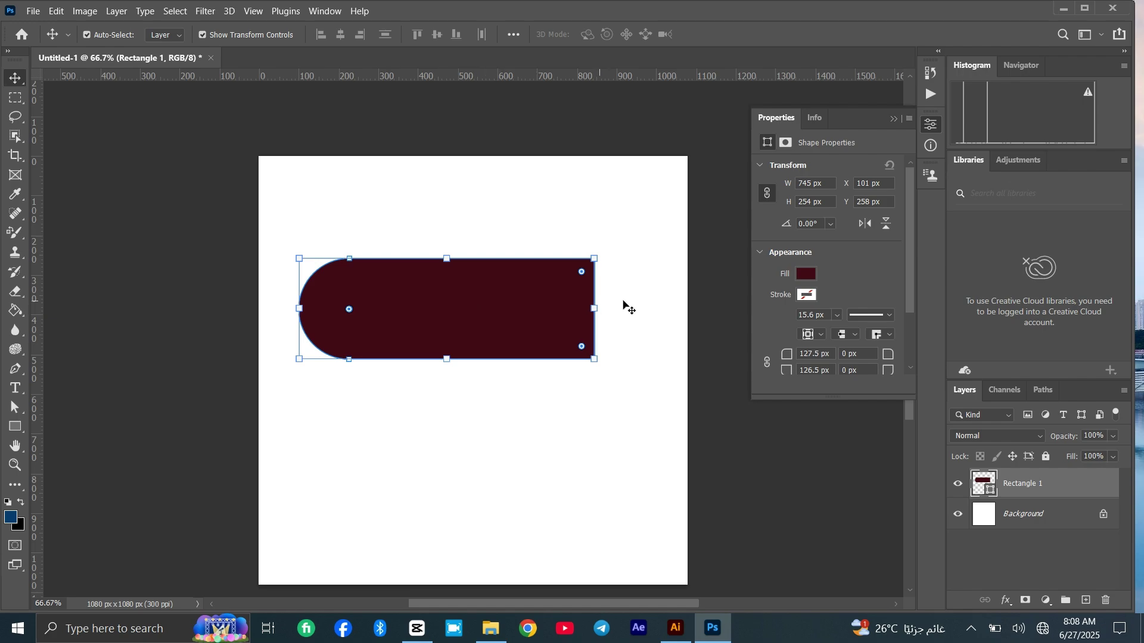
{"action": "left_click_drag", "start_coordinate": [885, 362], "coordinate": [977, 354]}
{"action": "left_click_drag", "start_coordinate": [558, 324], "coordinate": [544, 307]}
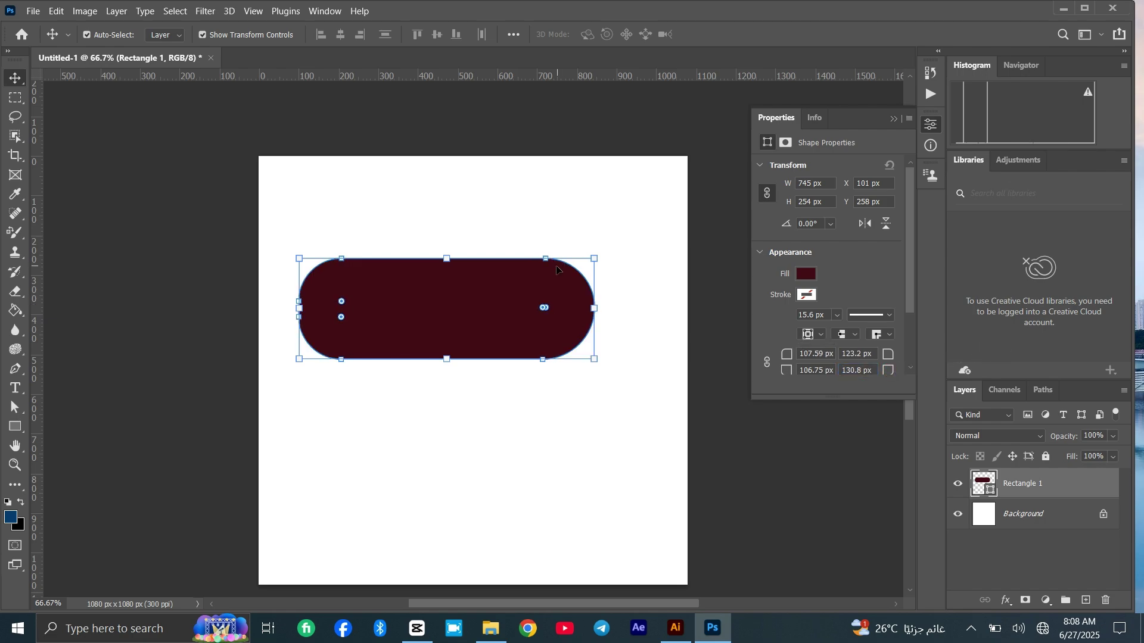
Select the rounded rectangle on the canvas and delete it.
{"action": "left_click", "coordinate": [153, 161]}
{"action": "left_click", "coordinate": [377, 272]}
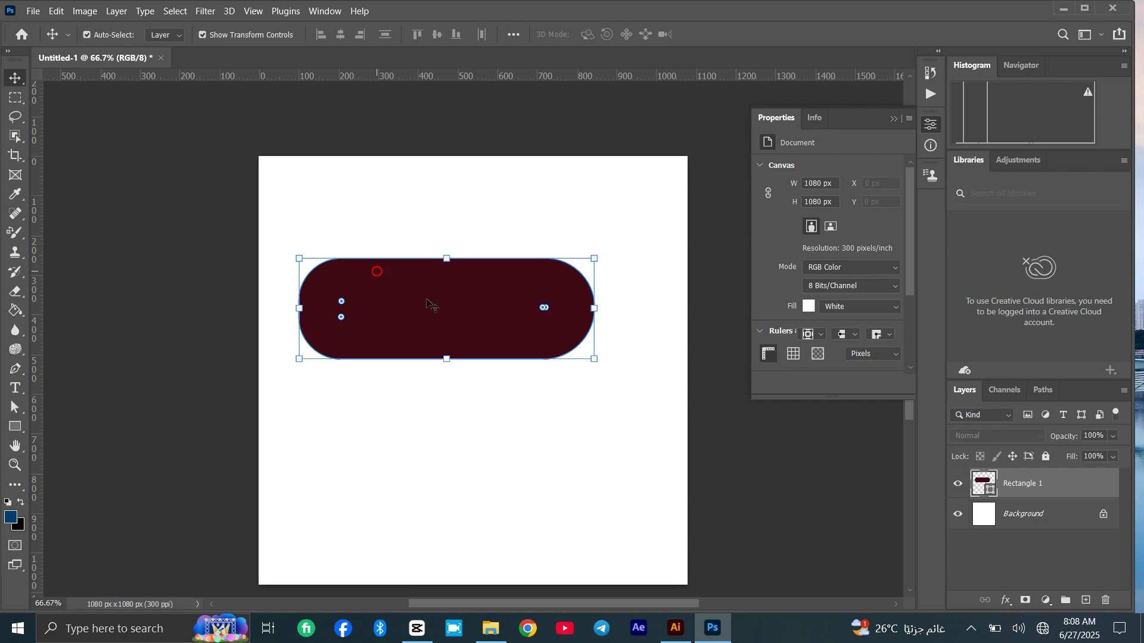
{"action": "left_click", "coordinate": [679, 373]}
{"action": "left_click", "coordinate": [439, 322]}
{"action": "left_click", "coordinate": [495, 479]}
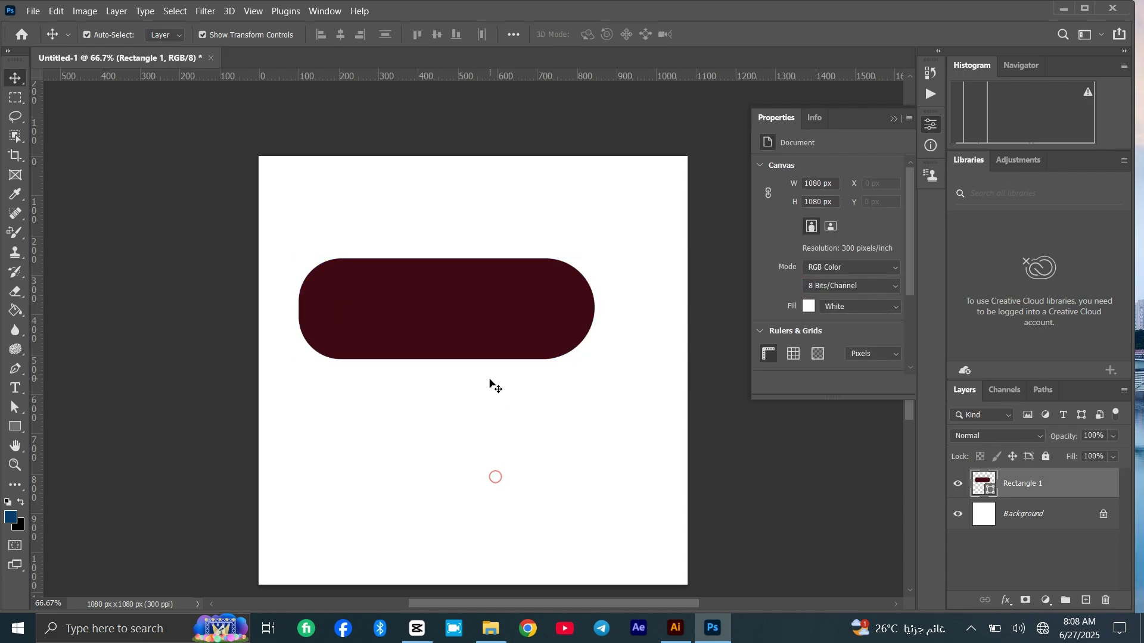
{"action": "left_click", "coordinate": [495, 353]}
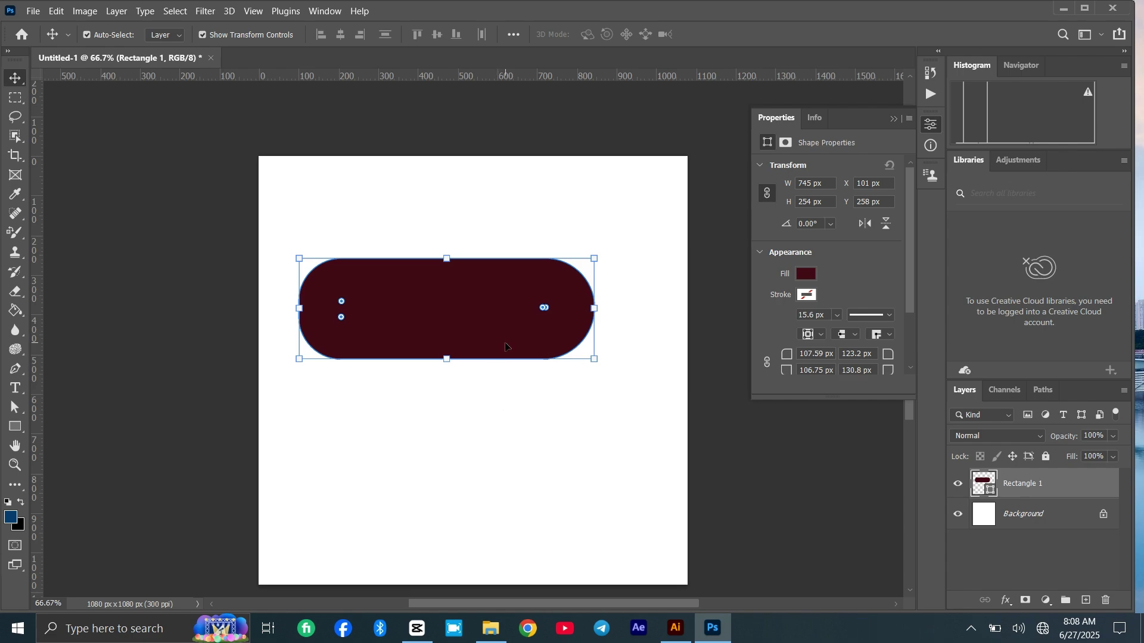
{"action": "key", "text": "Delete"}
Draw an ellipse about 445 × 418 px near the middle of the canvas and fill it with dark maroon.
{"action": "left_click", "coordinate": [15, 427]}
{"action": "left_click", "coordinate": [79, 442]}
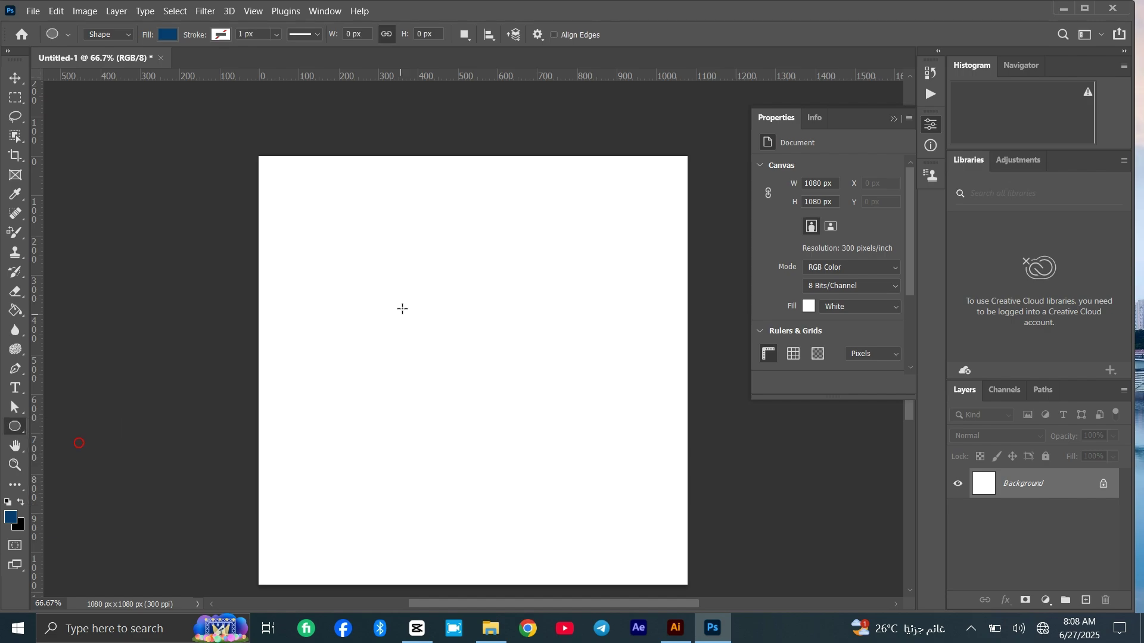
{"action": "left_click_drag", "start_coordinate": [360, 294], "coordinate": [537, 459]}
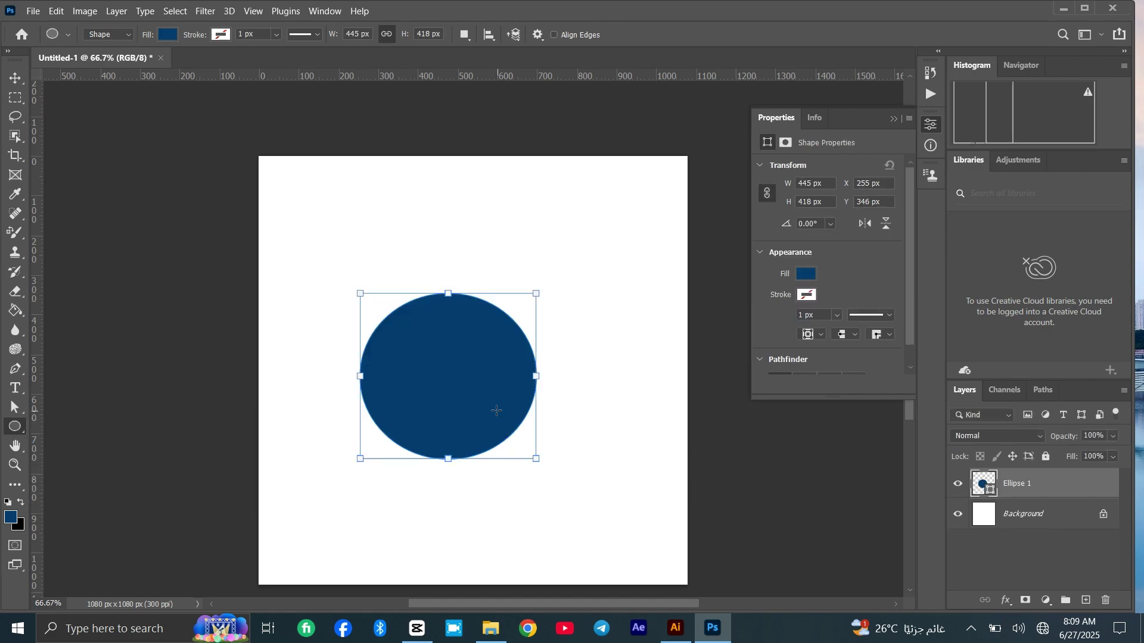
{"action": "left_click", "coordinate": [169, 36]}
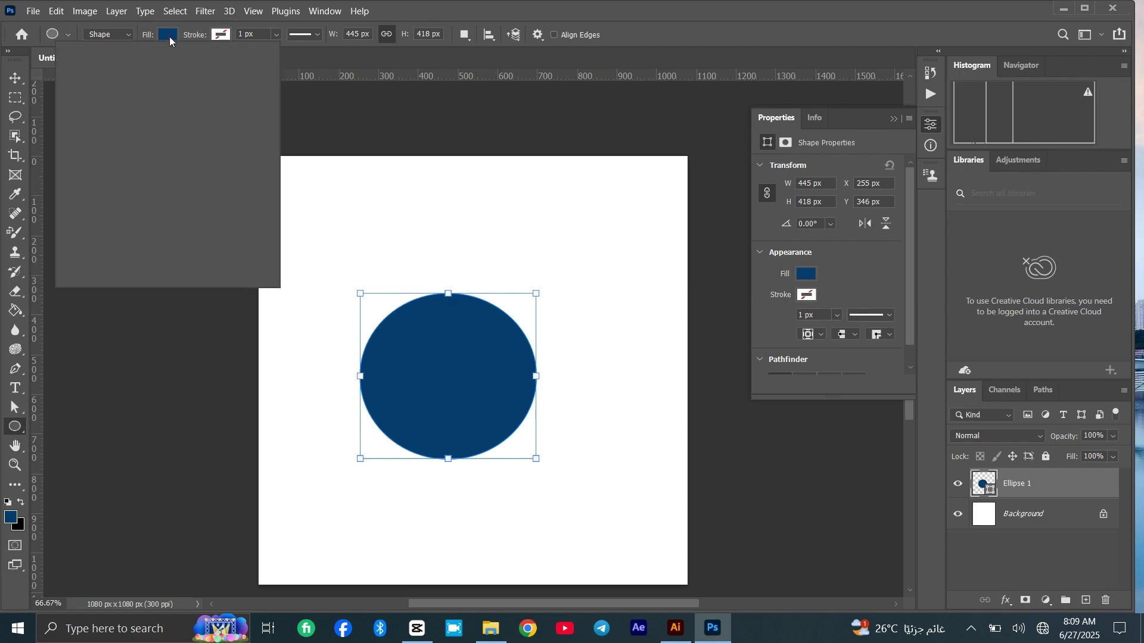
{"action": "left_click", "coordinate": [142, 113]}
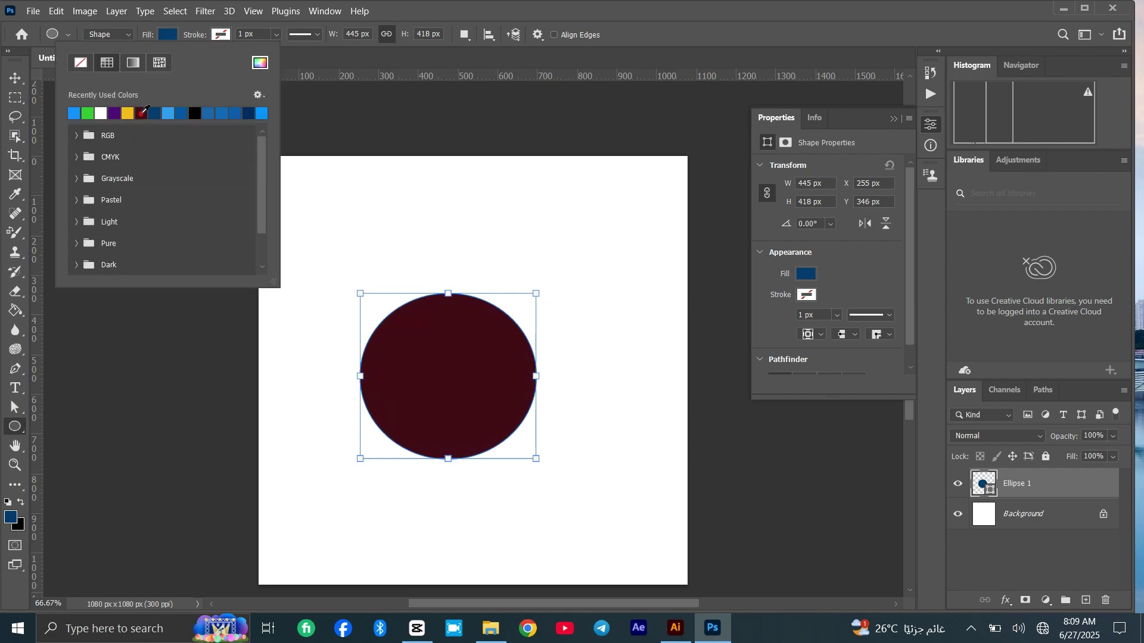
Give the ellipse a yellow stroke and set the stroke width to about 10 px.
{"action": "left_click", "coordinate": [219, 35]}
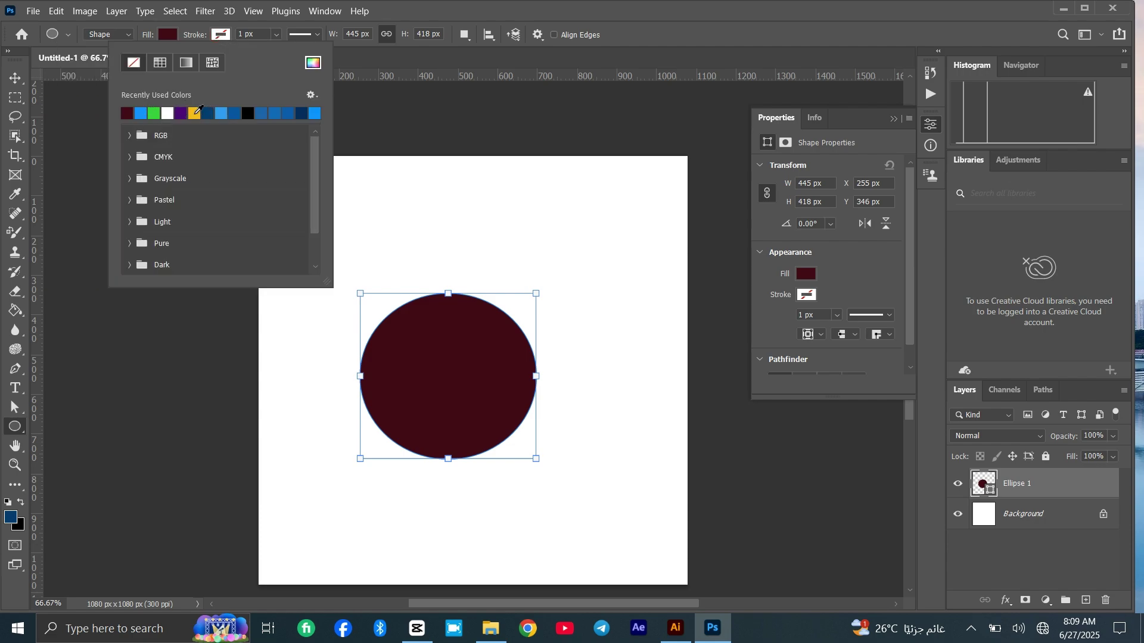
{"action": "left_click", "coordinate": [195, 113]}
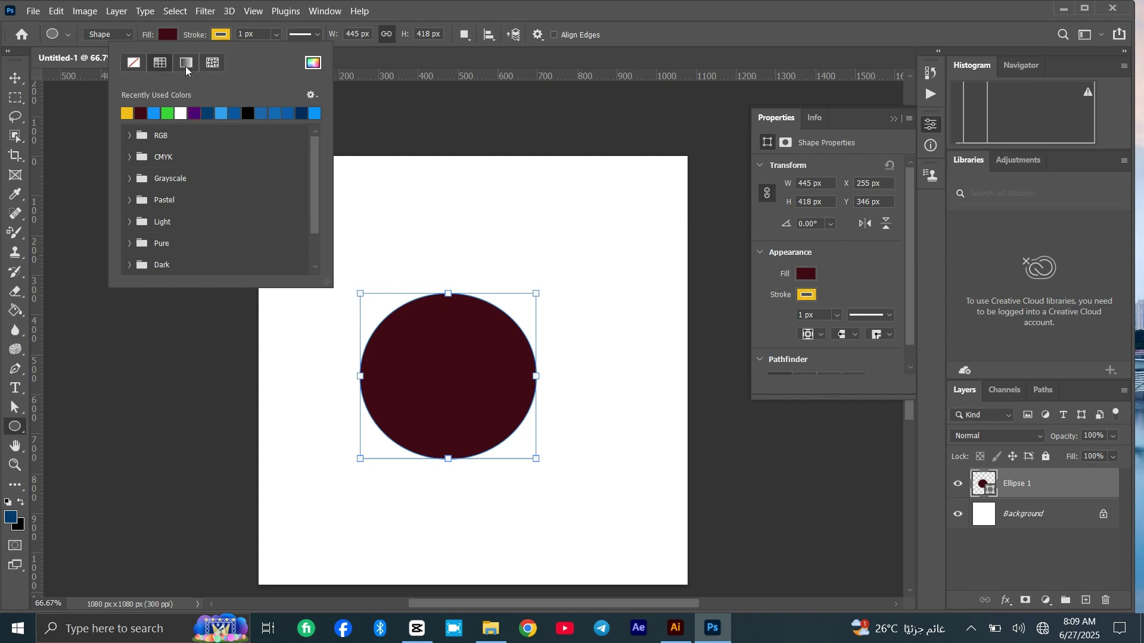
{"action": "left_click", "coordinate": [276, 34]}
{"action": "left_click_drag", "start_coordinate": [284, 51], "coordinate": [283, 53]}
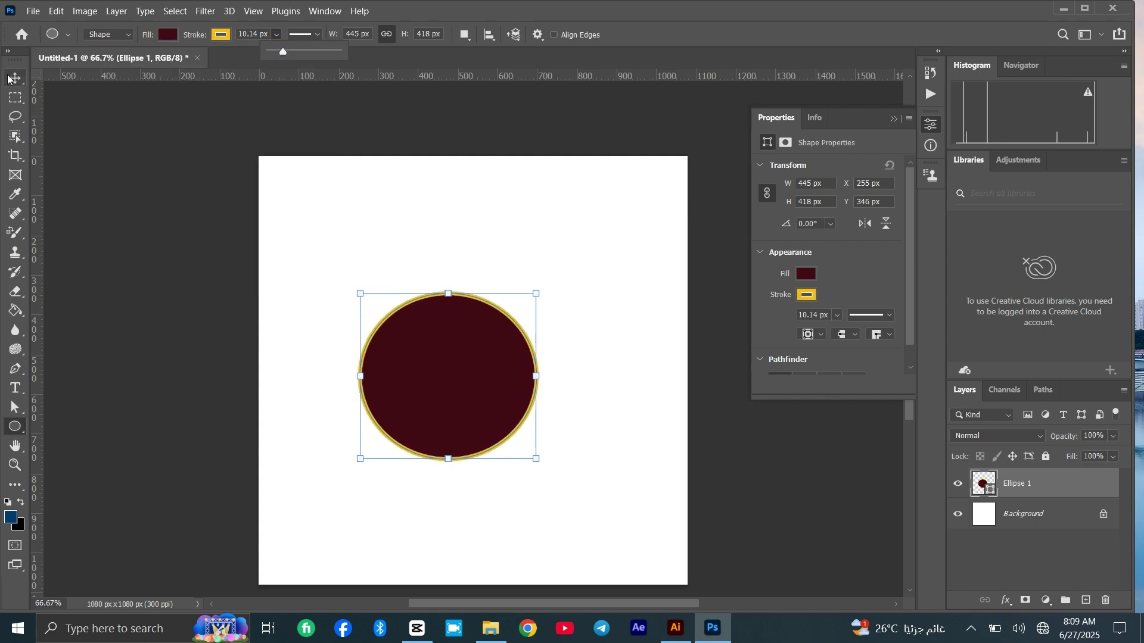
Remove the ellipse's fill and move the ellipse to about X 318 px, Y 262 px.
{"action": "left_click", "coordinate": [167, 34]}
{"action": "left_click", "coordinate": [81, 63]}
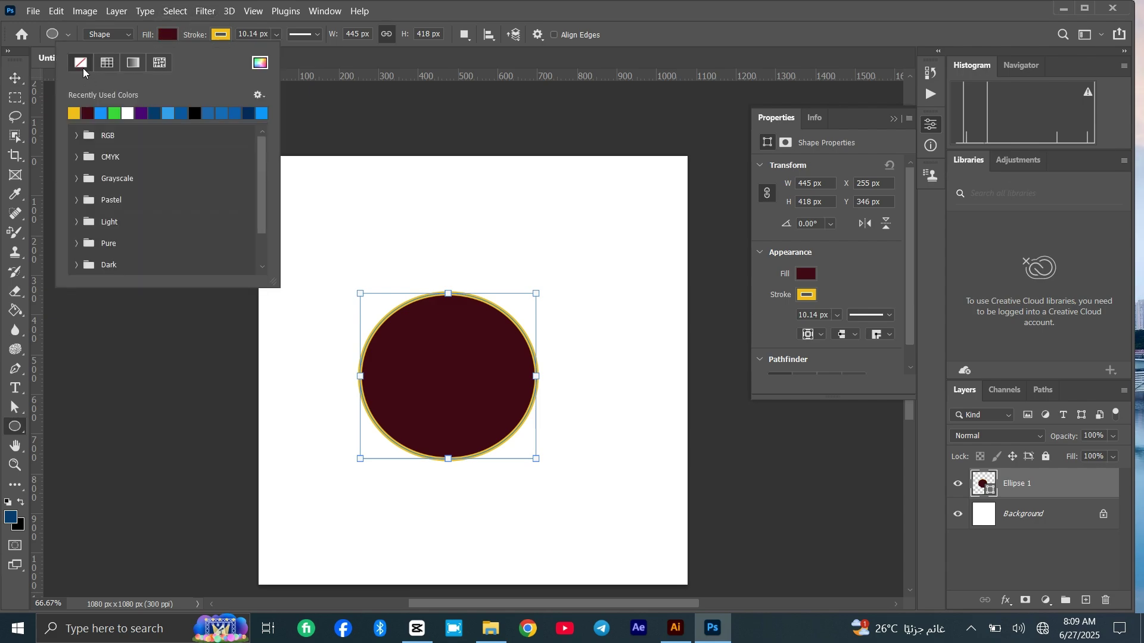
{"action": "left_click", "coordinate": [14, 77]}
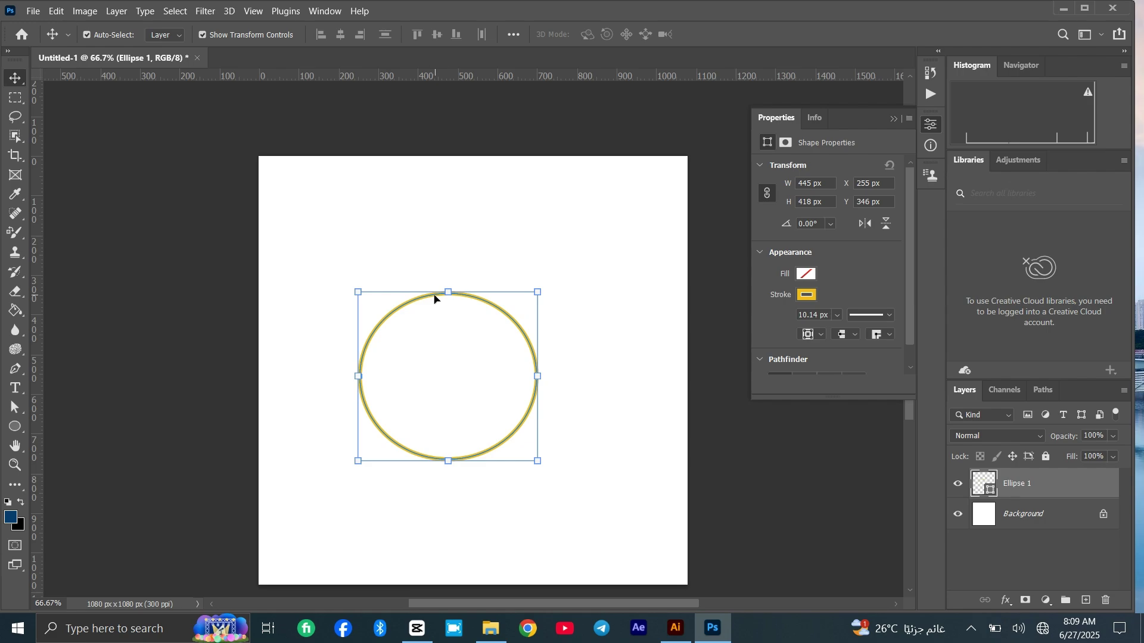
{"action": "left_click_drag", "start_coordinate": [434, 297], "coordinate": [454, 265]}
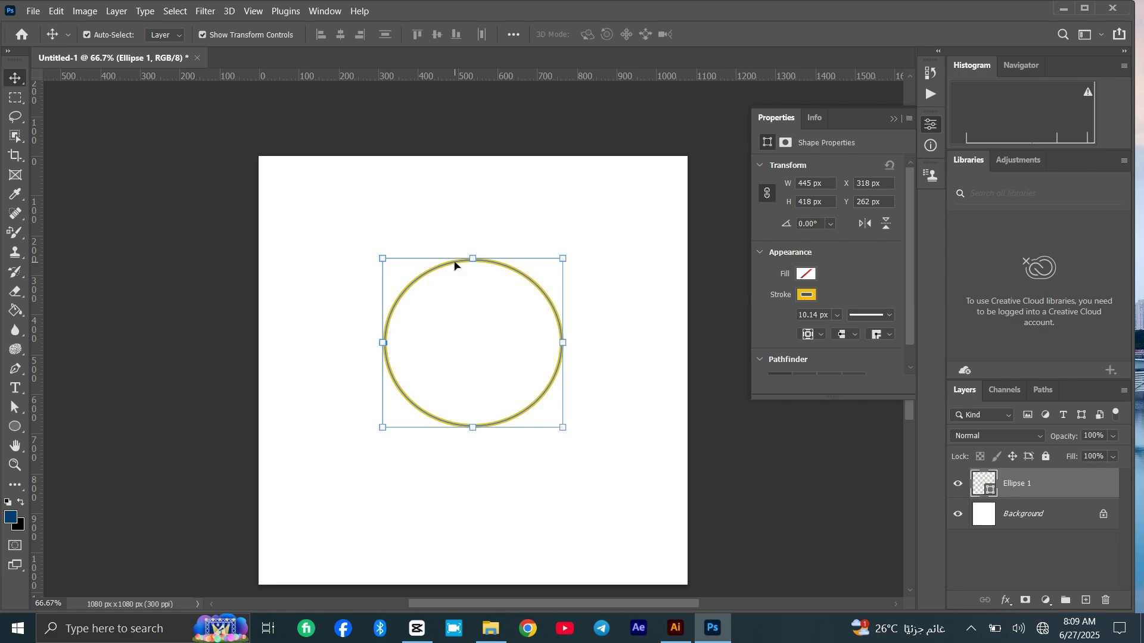
Duplicate the ellipse layer, place the copy overlapping below the original and rotate it to about 84°.
{"action": "key", "text": "ctrl"}
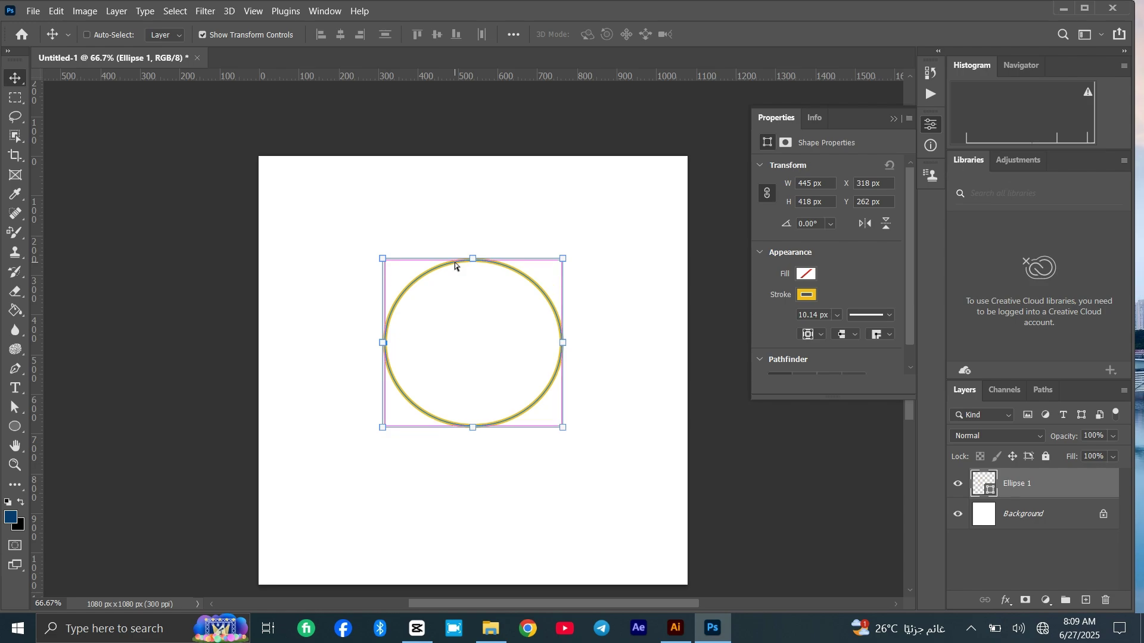
{"action": "key", "text": "ctrl+j"}
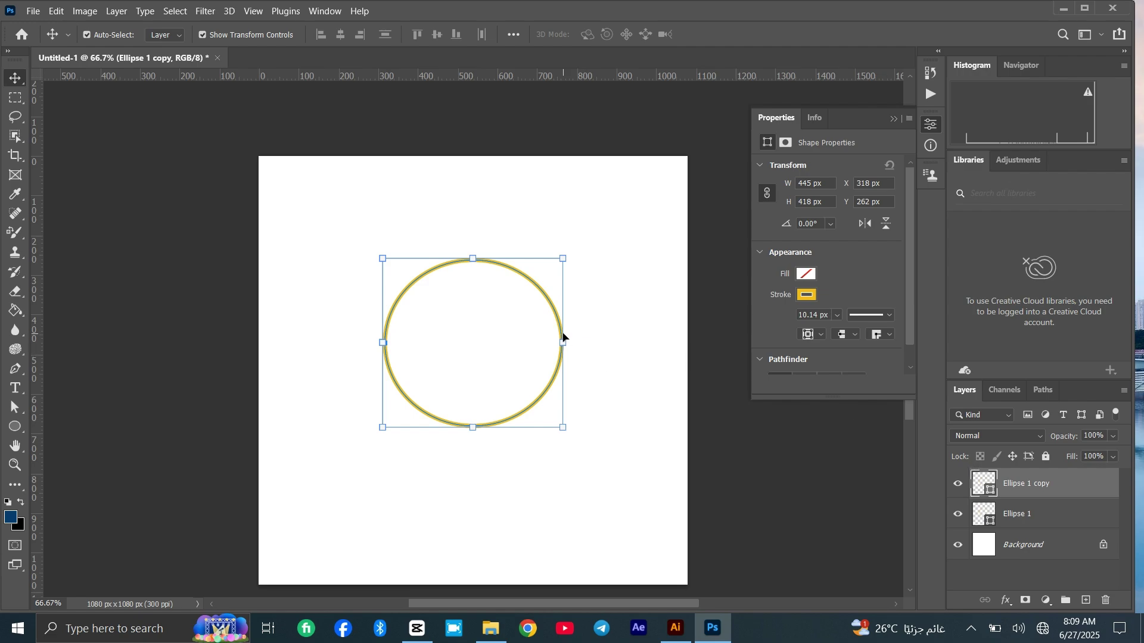
{"action": "left_click_drag", "start_coordinate": [563, 337], "coordinate": [370, 530]}
{"action": "left_click", "coordinate": [590, 418]}
{"action": "key", "text": "Return"}
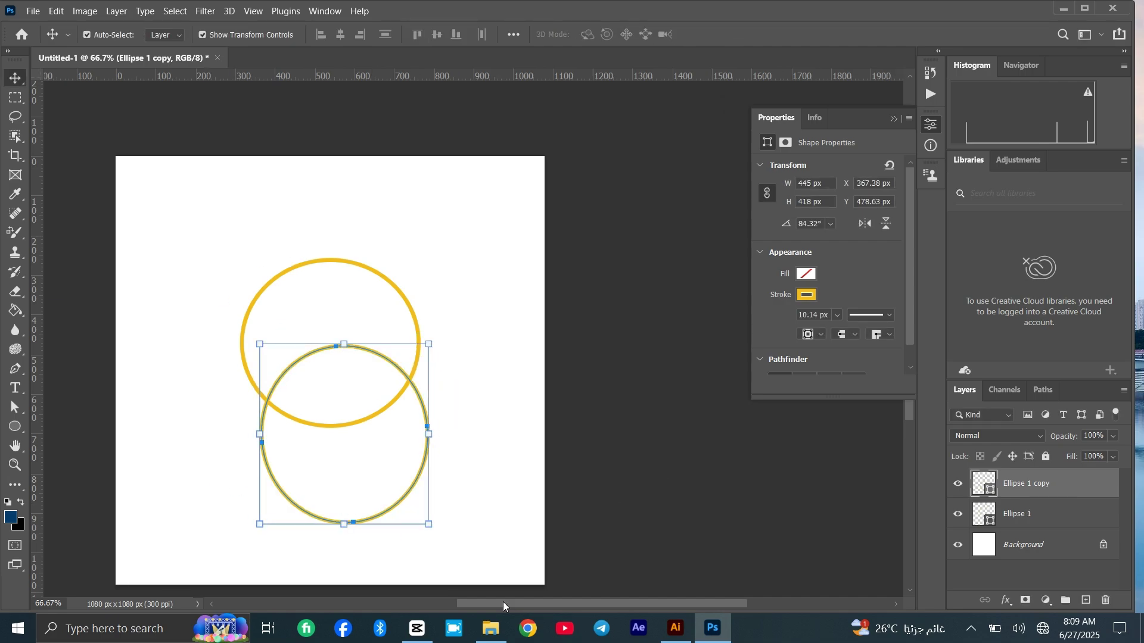
Undo the rotation, placement and duplication of the ellipse copy.
{"action": "left_click_drag", "start_coordinate": [503, 602], "coordinate": [466, 605]}
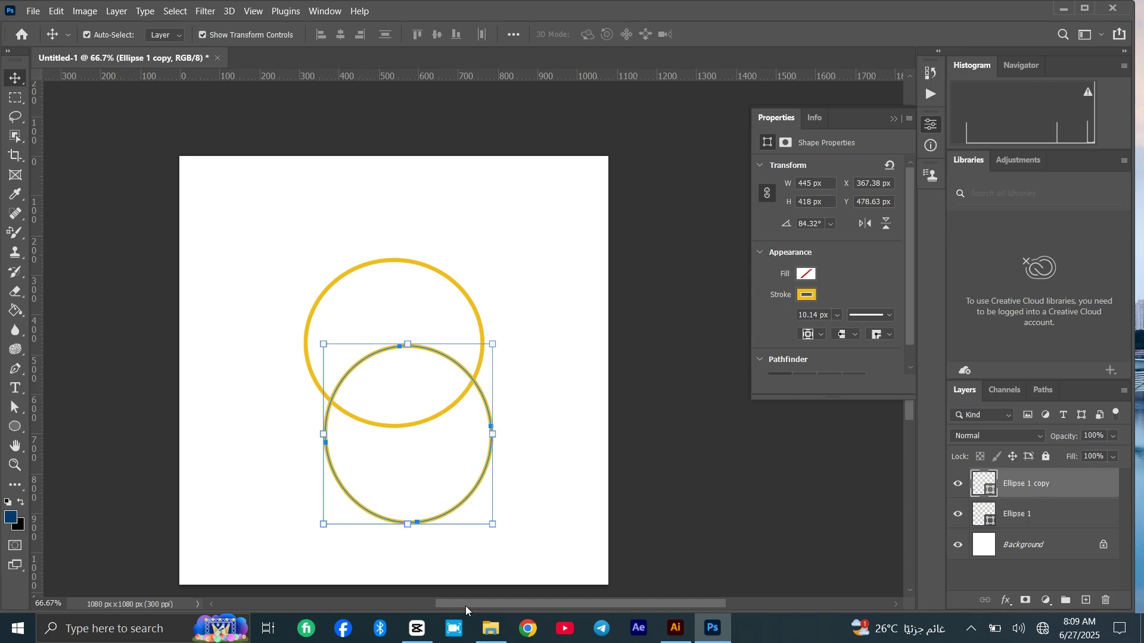
{"action": "key", "text": "ctrl+z"}
{"action": "key", "text": "ctrl+z"}
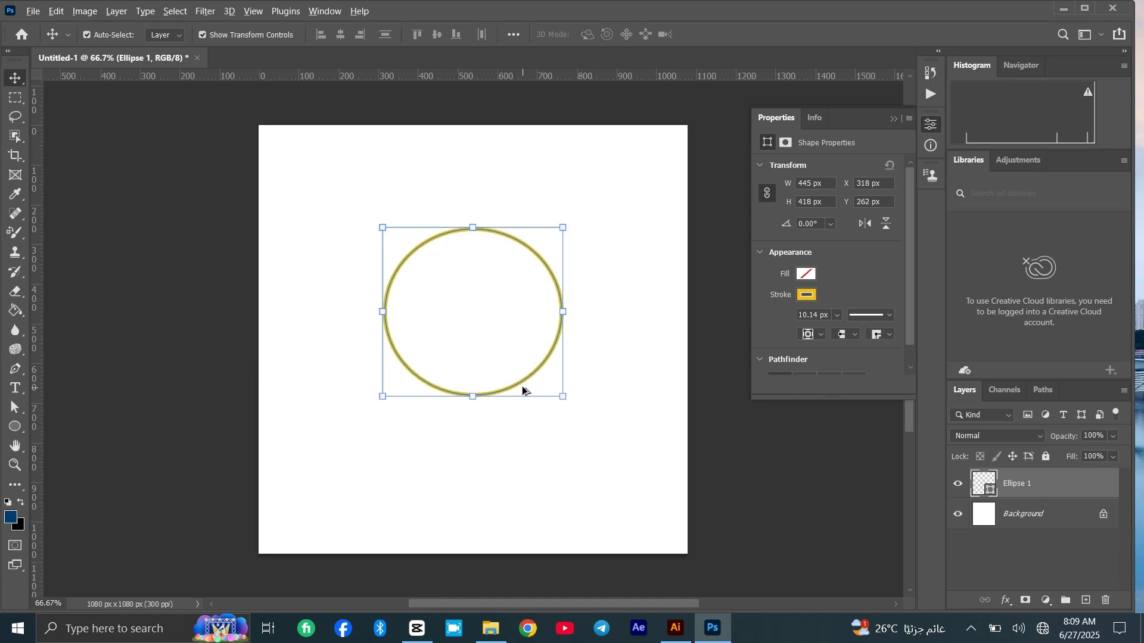
Try a copy of the ellipse offset to about X 444 px, Y 308 px and rotated about -95°, and delete that copy.
{"action": "left_click_drag", "start_coordinate": [522, 387], "coordinate": [547, 419]}
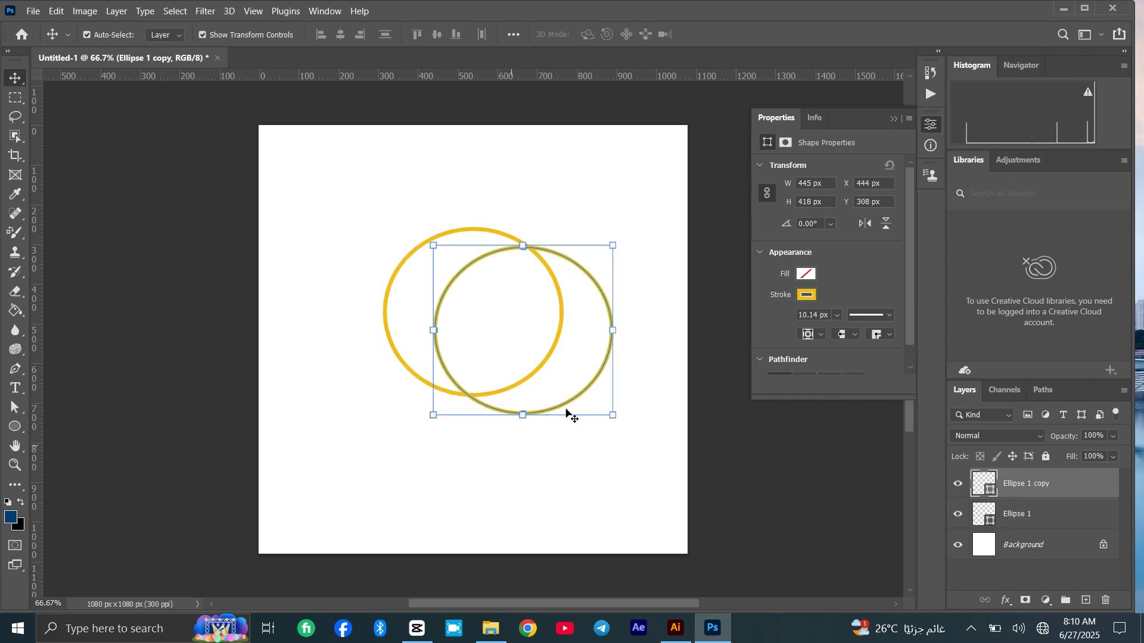
{"action": "left_click_drag", "start_coordinate": [599, 427], "coordinate": [669, 355]}
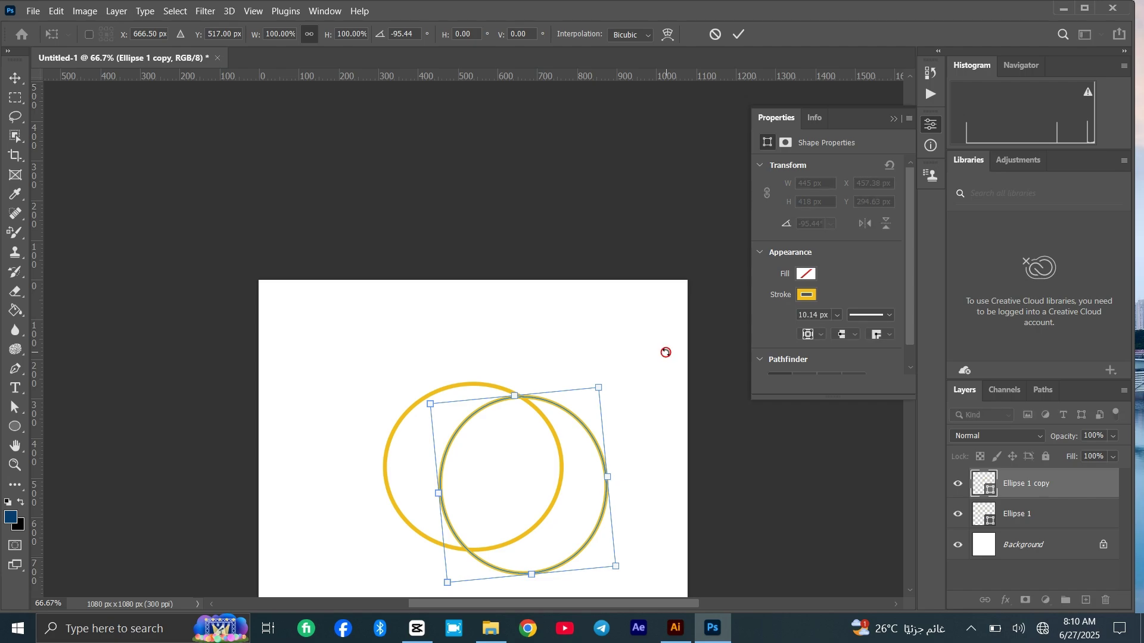
{"action": "left_click", "coordinate": [739, 34]}
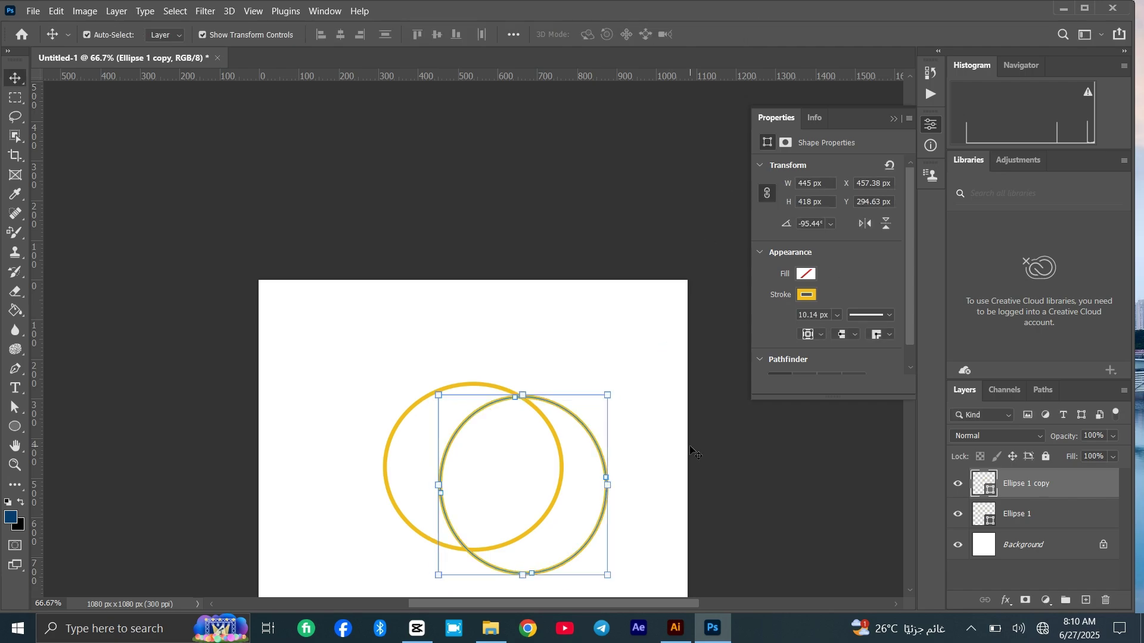
{"action": "key", "text": "Delete"}
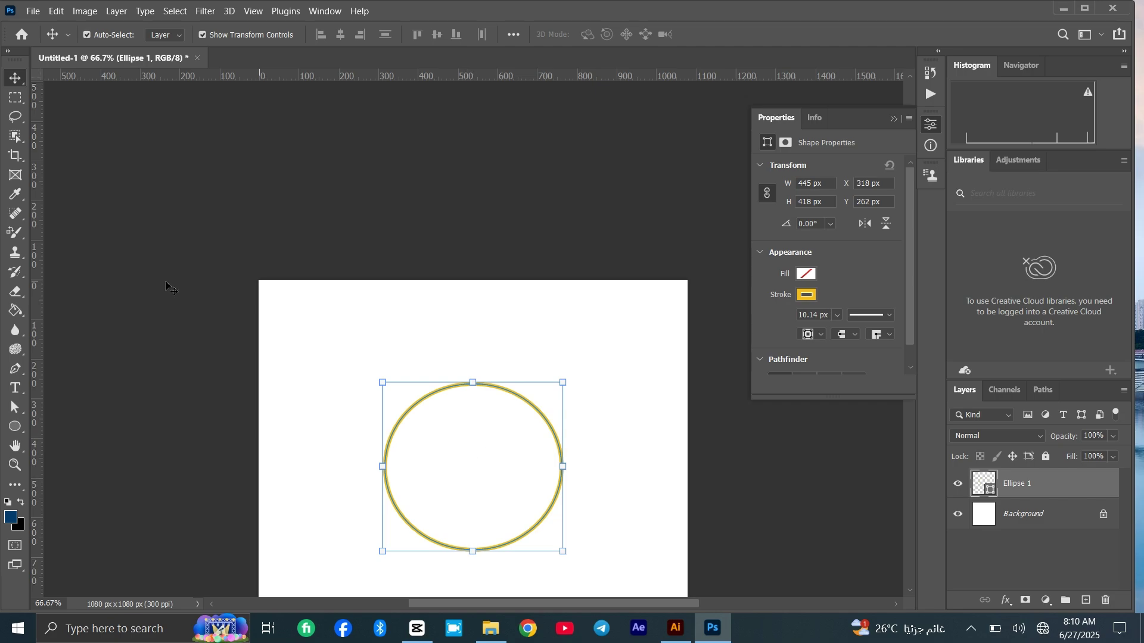
Fill the remaining ellipse with dark maroon and remove its yellow stroke.
{"action": "left_click", "coordinate": [807, 275]}
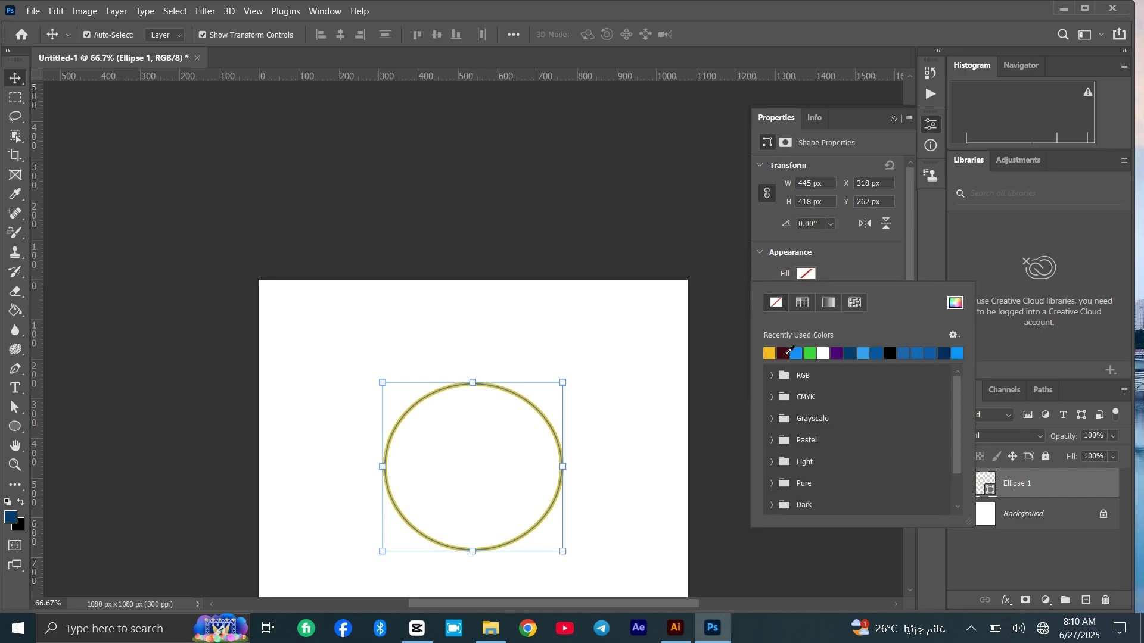
{"action": "left_click", "coordinate": [783, 354]}
{"action": "left_click", "coordinate": [834, 277]}
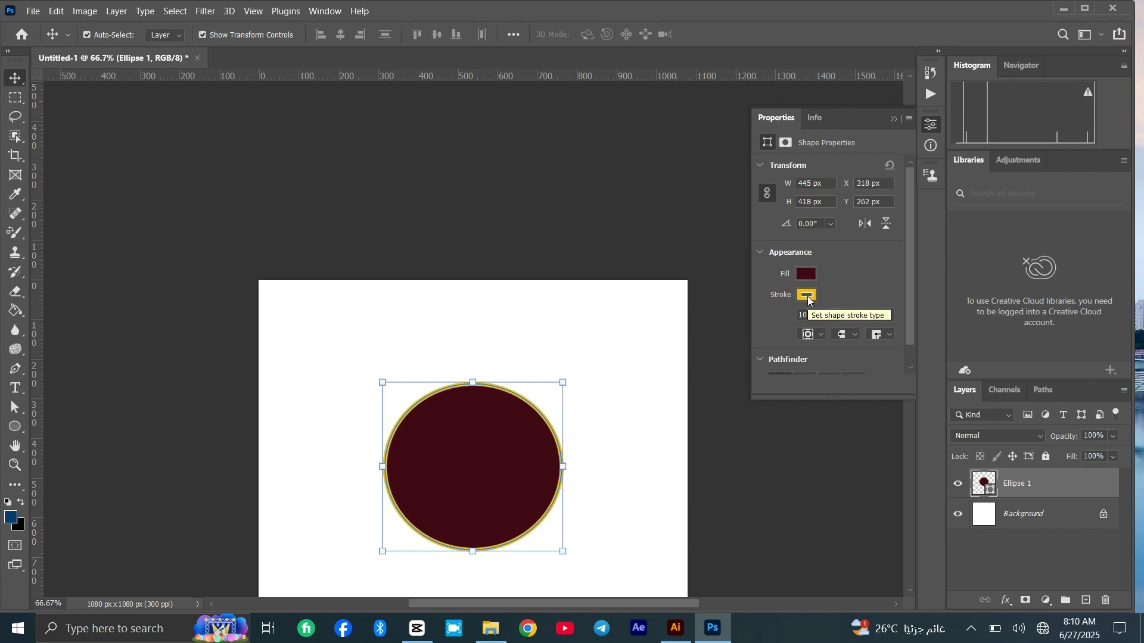
{"action": "left_click", "coordinate": [808, 296]}
{"action": "left_click", "coordinate": [775, 325]}
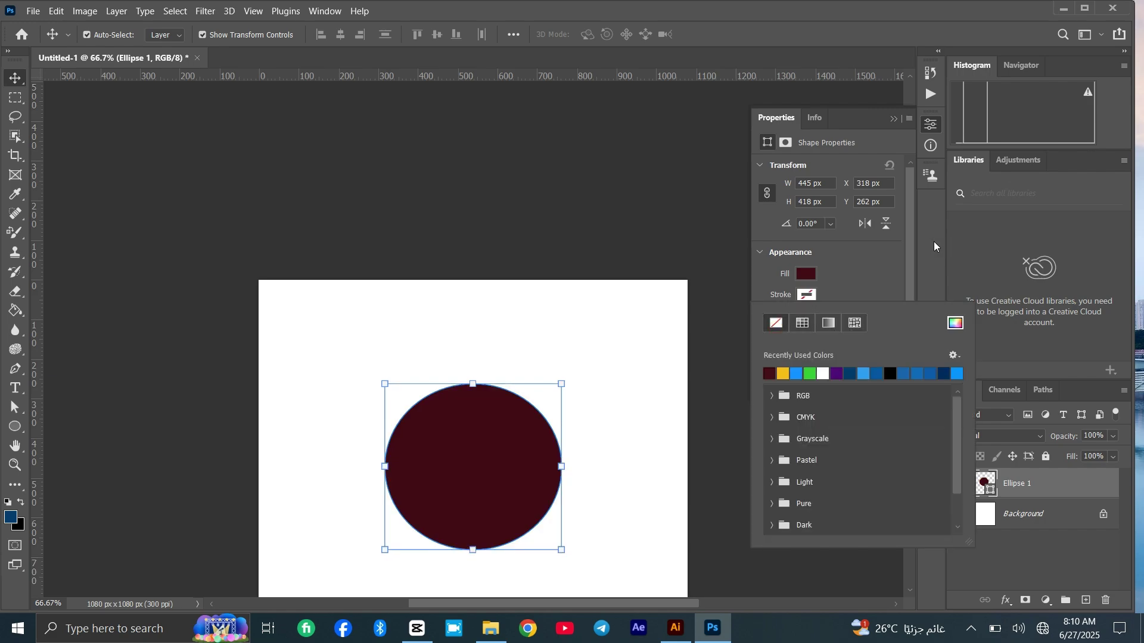
{"action": "left_click", "coordinate": [907, 591]}
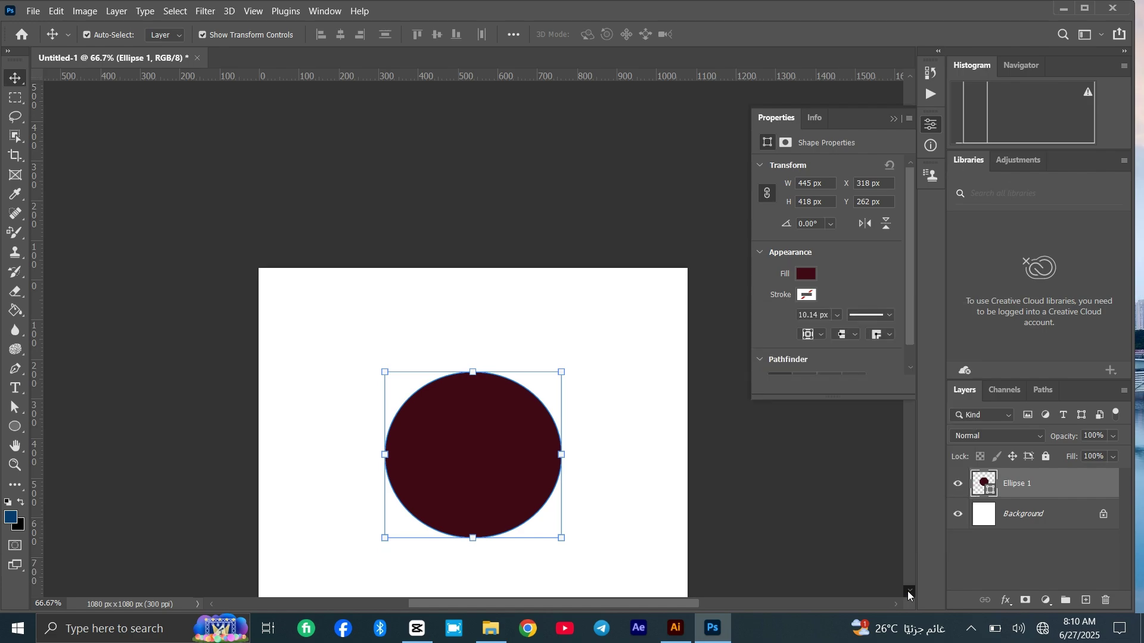
{"action": "left_click", "coordinate": [909, 593]}
{"action": "left_click", "coordinate": [908, 593]}
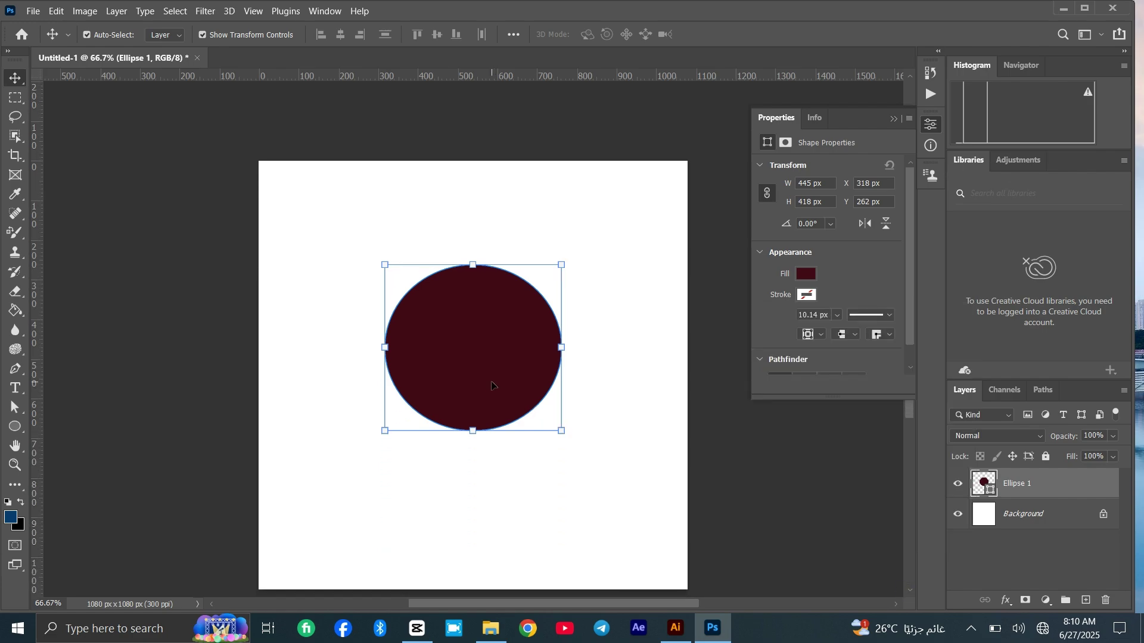
{"action": "key", "text": "ctrl+t"}
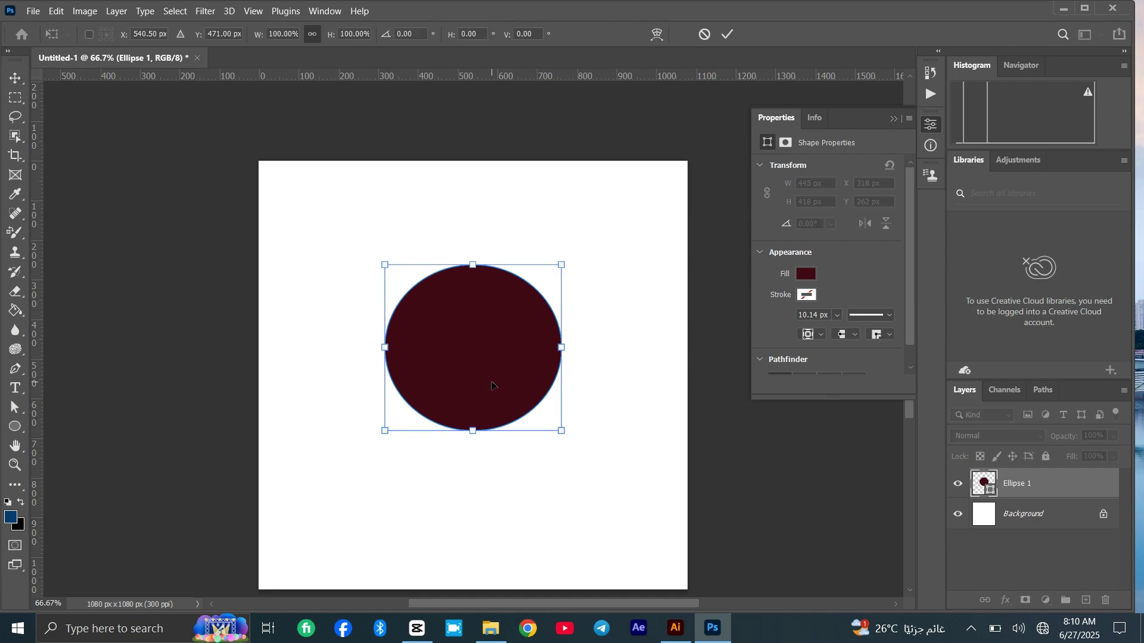
{"action": "right_click", "coordinate": [492, 385]}
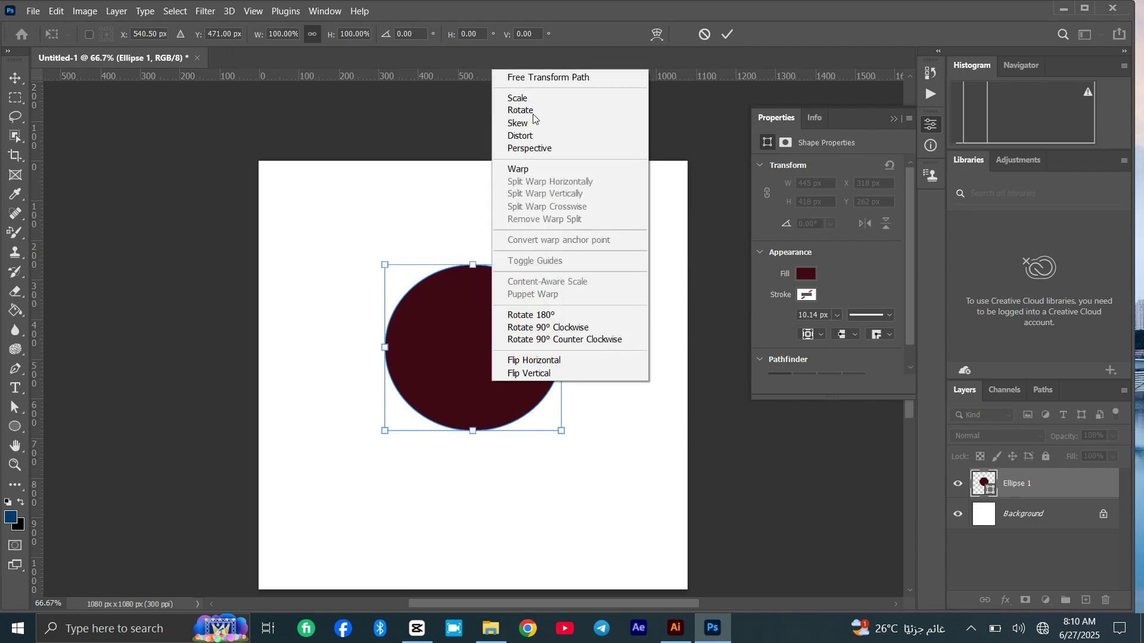
{"action": "left_click", "coordinate": [537, 172]}
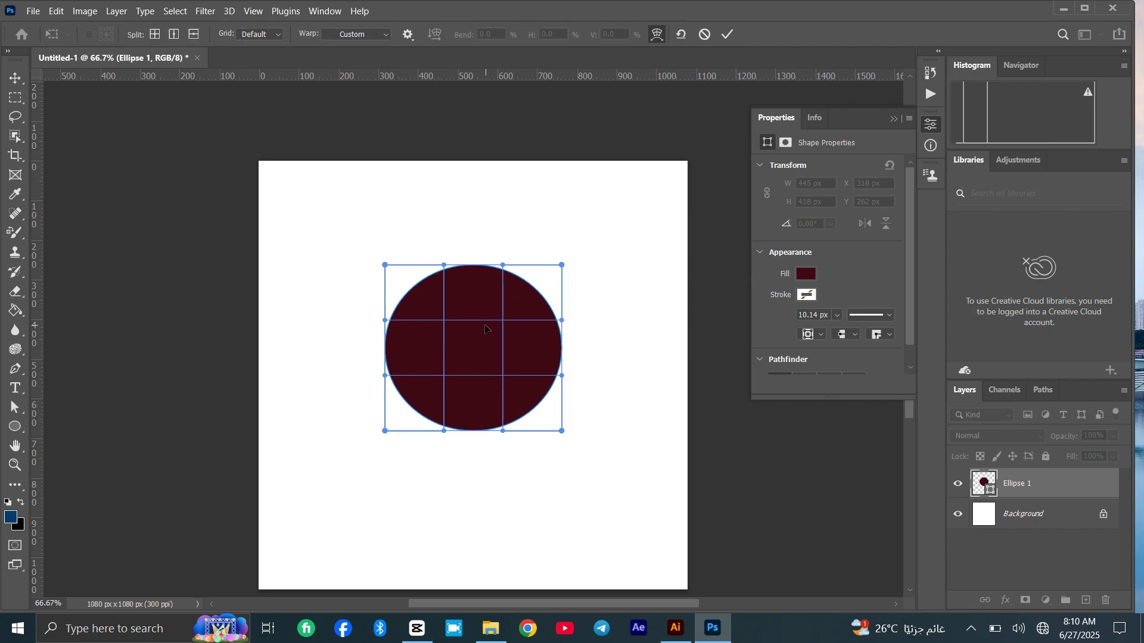
{"action": "left_click", "coordinate": [15, 77]}
Put the ellipse into free transform, switch to Warp mode and distort it by pulling a grid point on its upper edge.
{"action": "key", "text": "ctrl"}
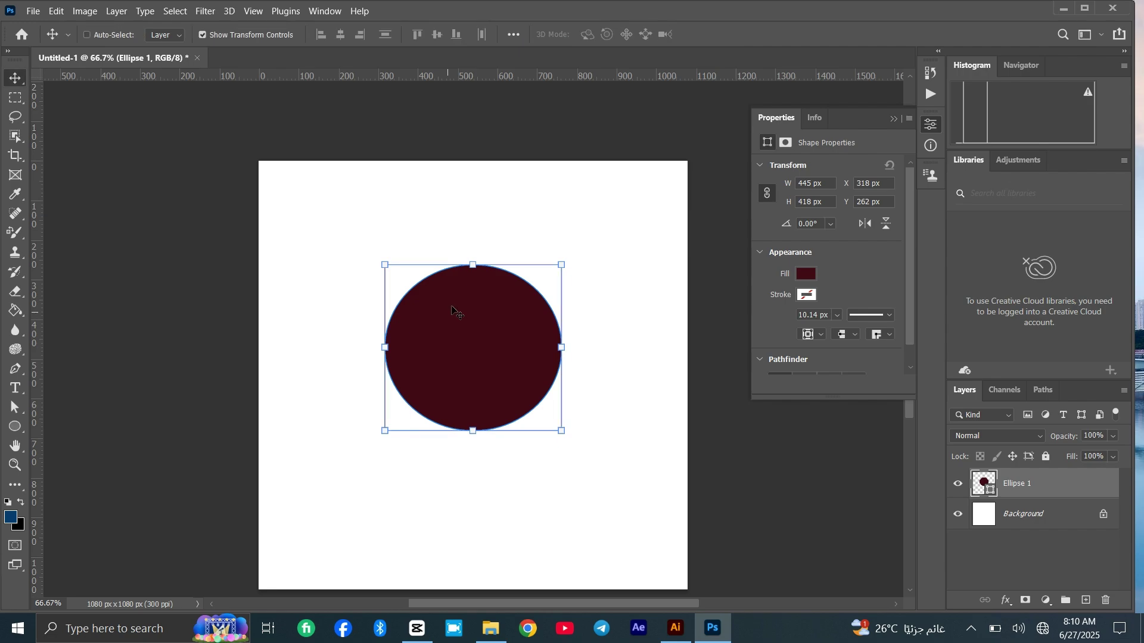
{"action": "key", "text": "ctrl+t"}
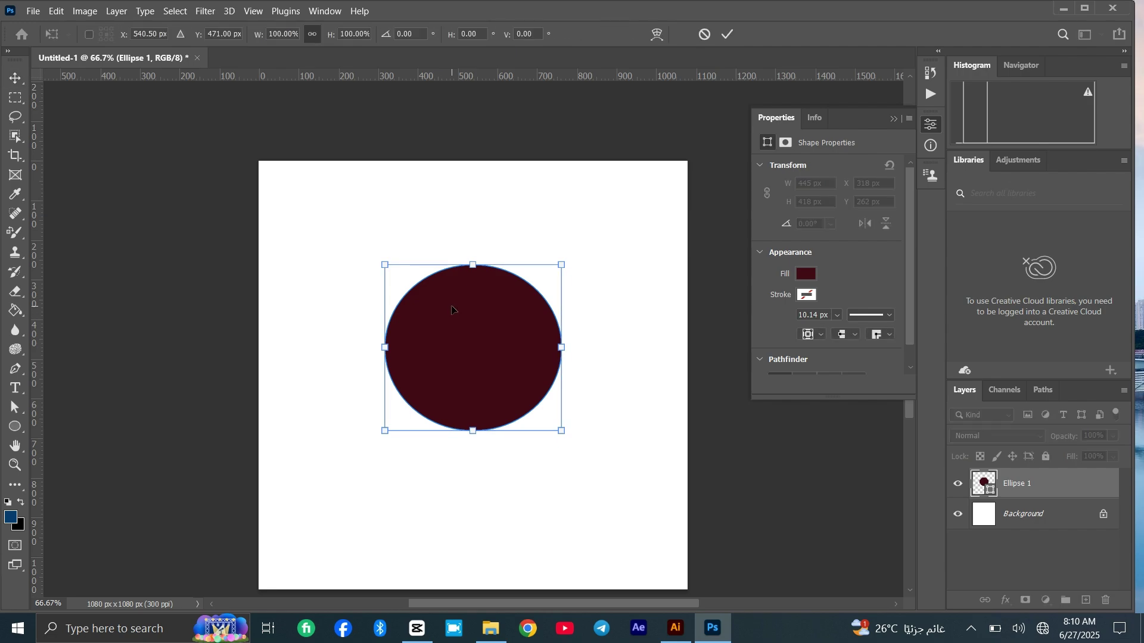
{"action": "right_click", "coordinate": [452, 310]}
{"action": "key", "text": "Escape"}
{"action": "left_click", "coordinate": [57, 11]}
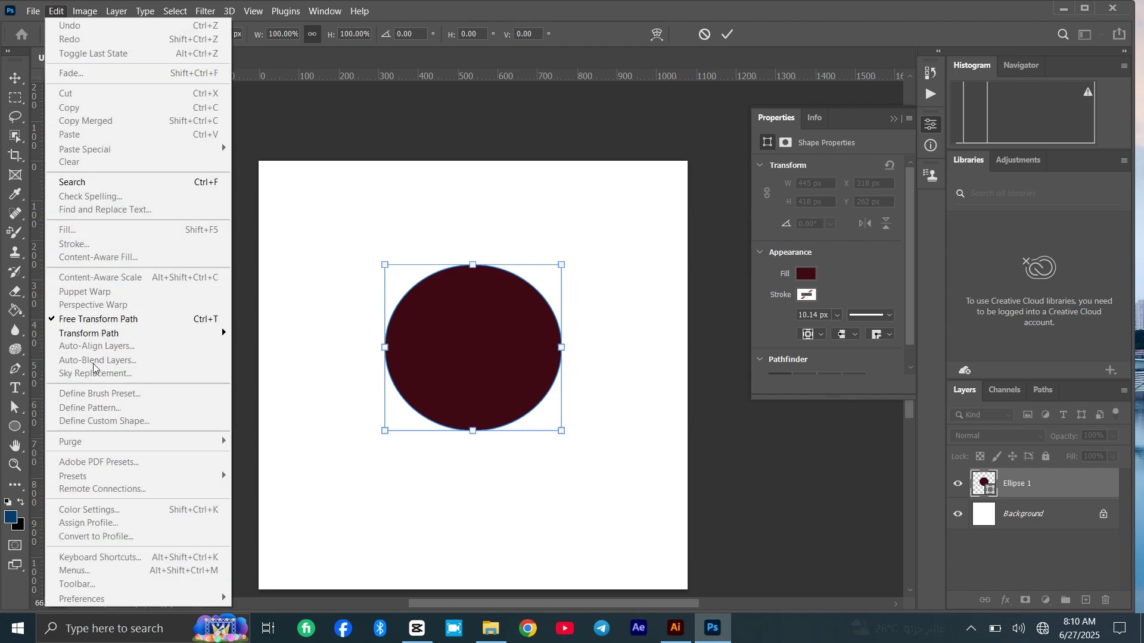
{"action": "mouse_move", "coordinate": [123, 337]}
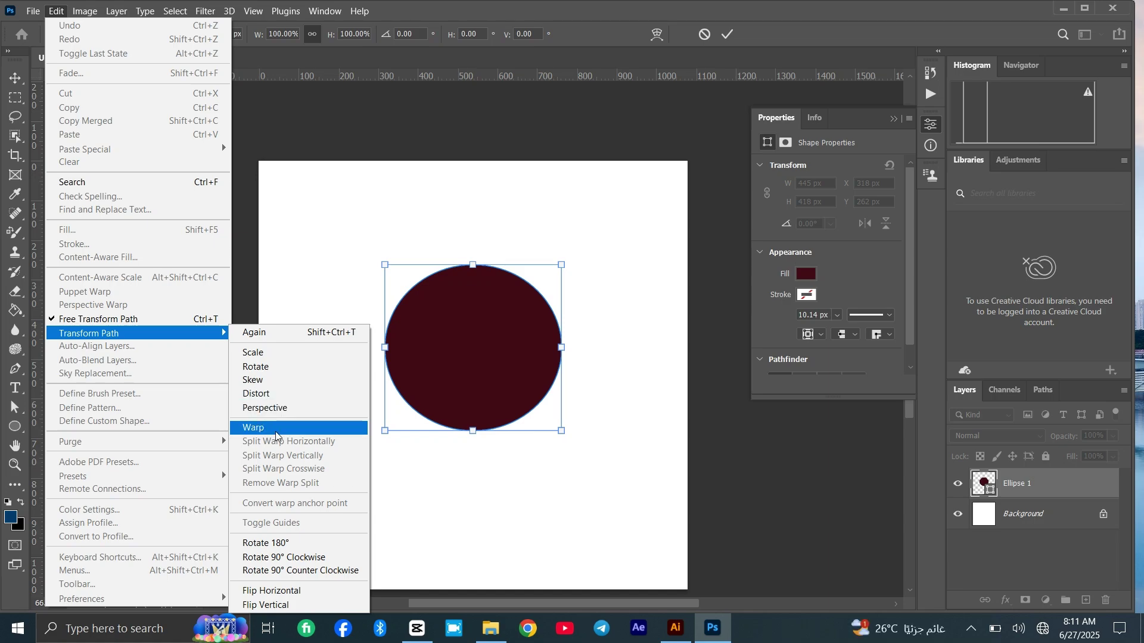
{"action": "left_click", "coordinate": [534, 327]}
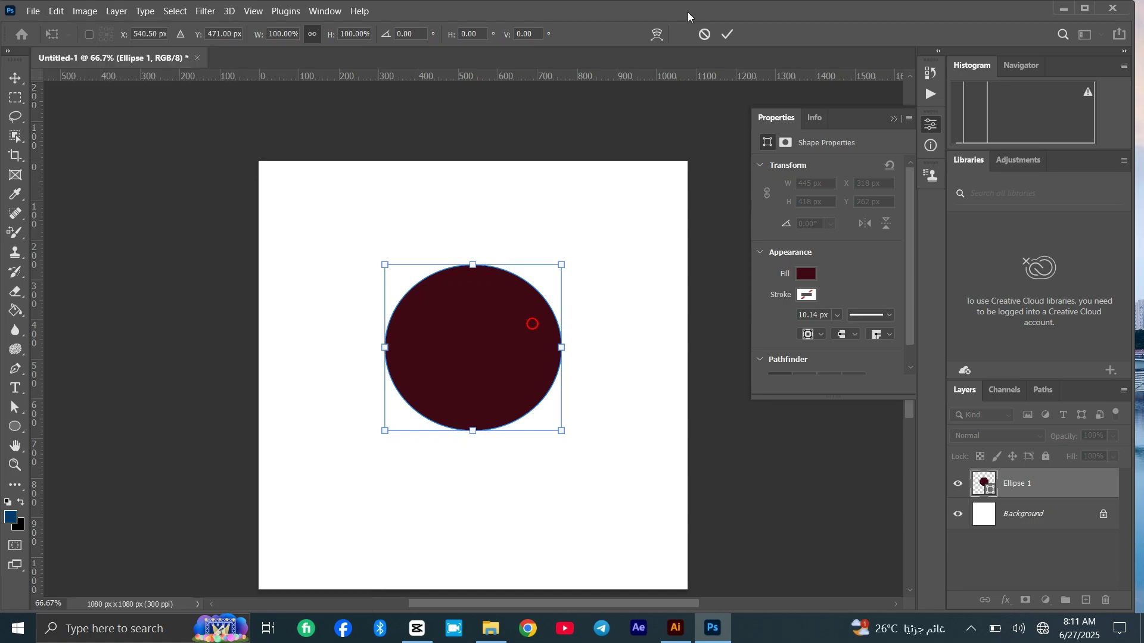
{"action": "left_click", "coordinate": [656, 36]}
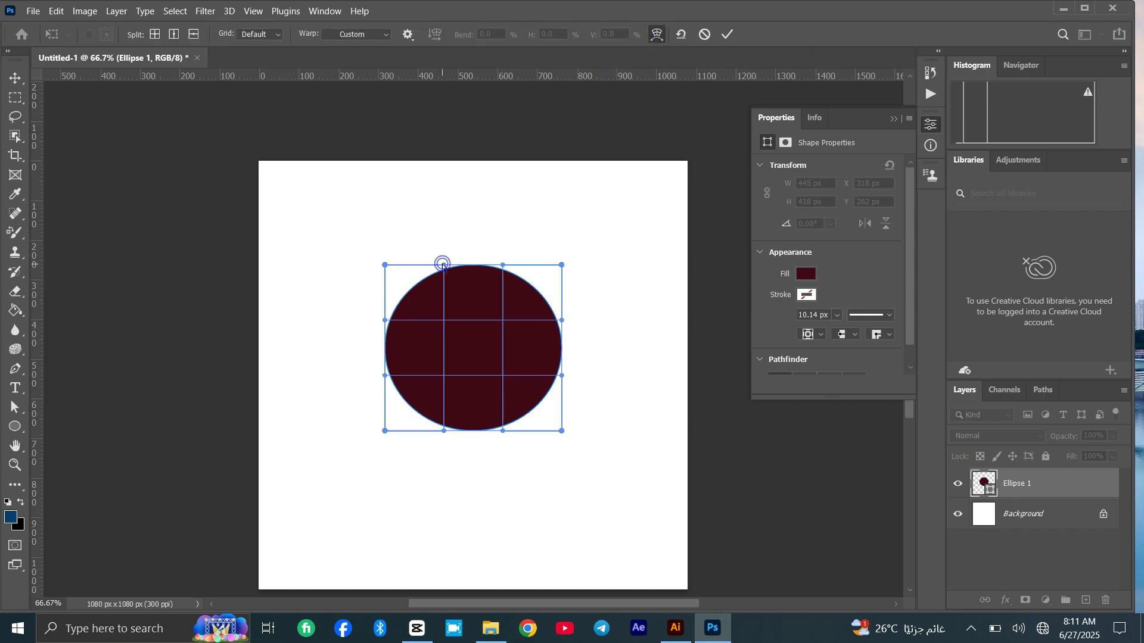
{"action": "left_click_drag", "start_coordinate": [442, 264], "coordinate": [513, 419]}
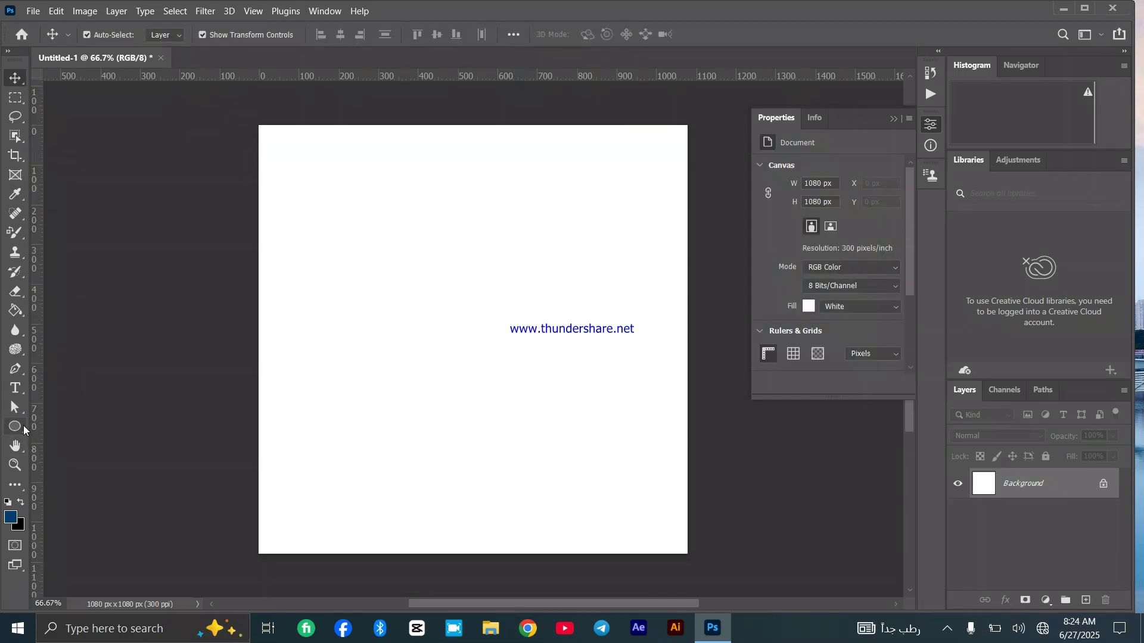
Draw a triangle about 593 × 577 px near the middle of the canvas.
{"action": "left_click", "coordinate": [15, 426]}
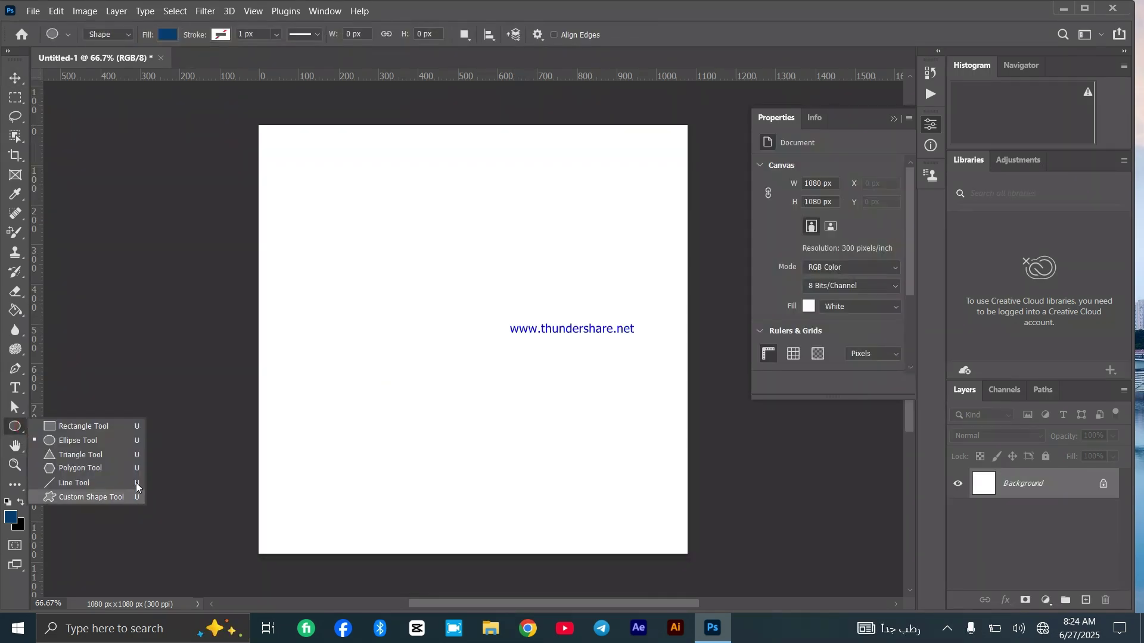
{"action": "left_click", "coordinate": [123, 457]}
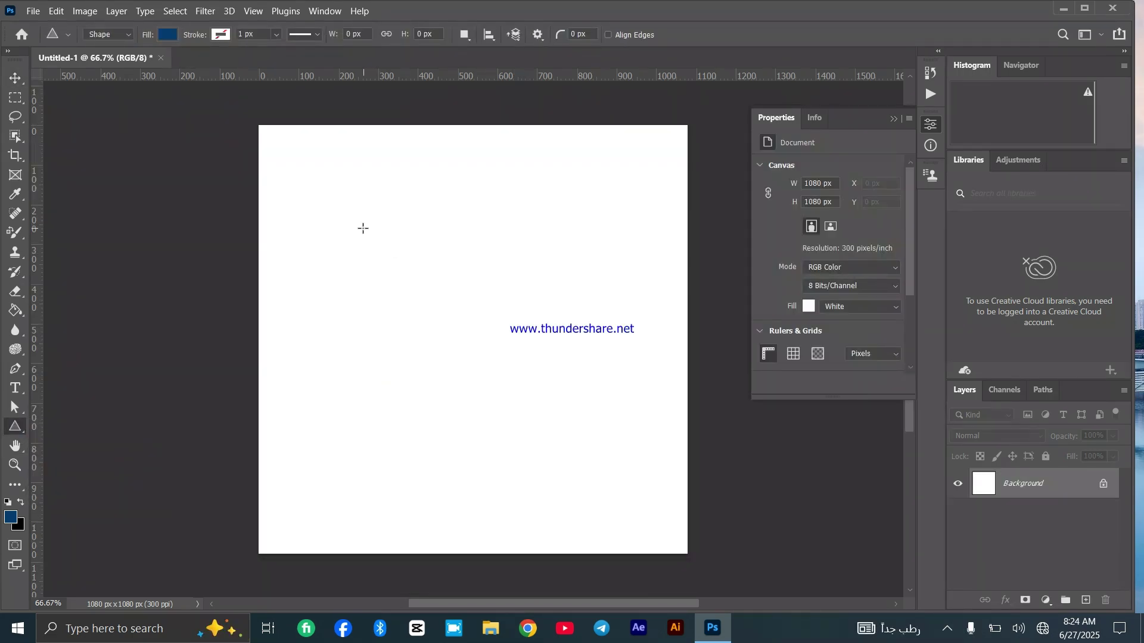
{"action": "left_click_drag", "start_coordinate": [363, 228], "coordinate": [597, 457]}
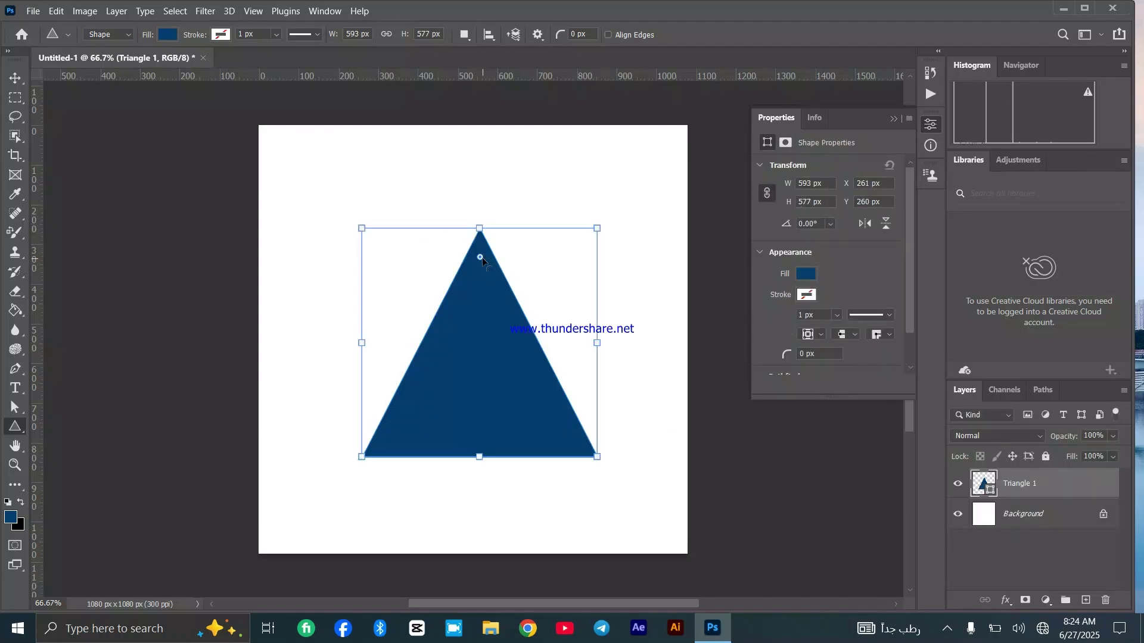
Round the triangle's corners with a radius of 75 px.
{"action": "left_click_drag", "start_coordinate": [480, 257], "coordinate": [536, 191]}
{"action": "scroll", "coordinate": [909, 342], "scroll_direction": "down", "scroll_amount": 2}
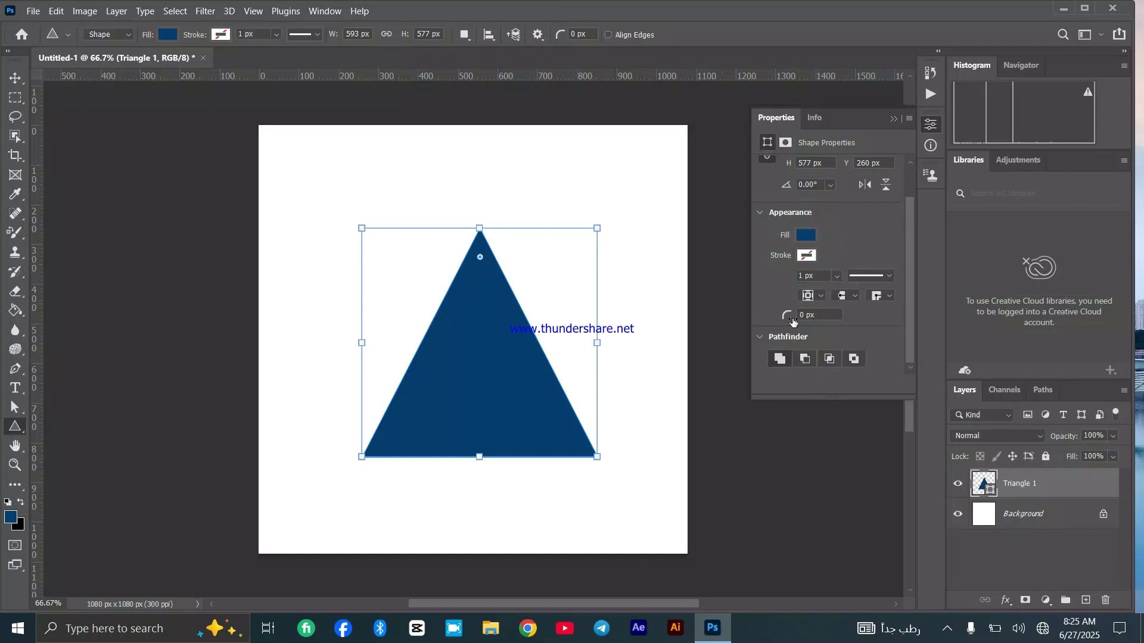
{"action": "left_click_drag", "start_coordinate": [787, 315], "coordinate": [849, 327]}
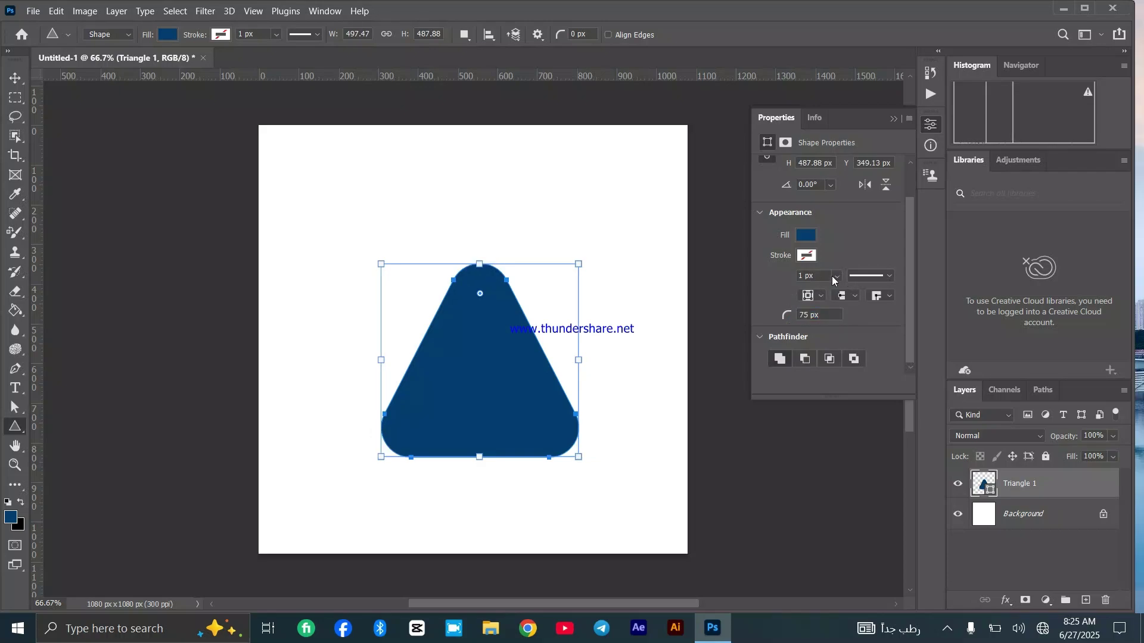
Give the triangle a dashed yellow stroke with a width of 4.68 px.
{"action": "left_click", "coordinate": [862, 275]}
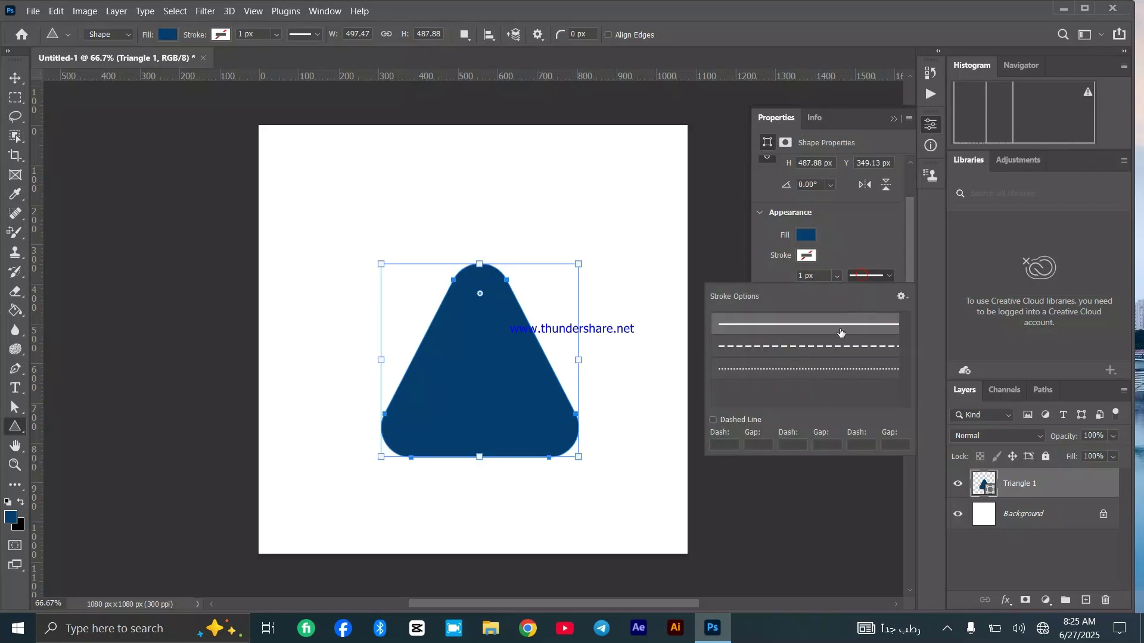
{"action": "left_click", "coordinate": [837, 345]}
{"action": "left_click", "coordinate": [810, 245]}
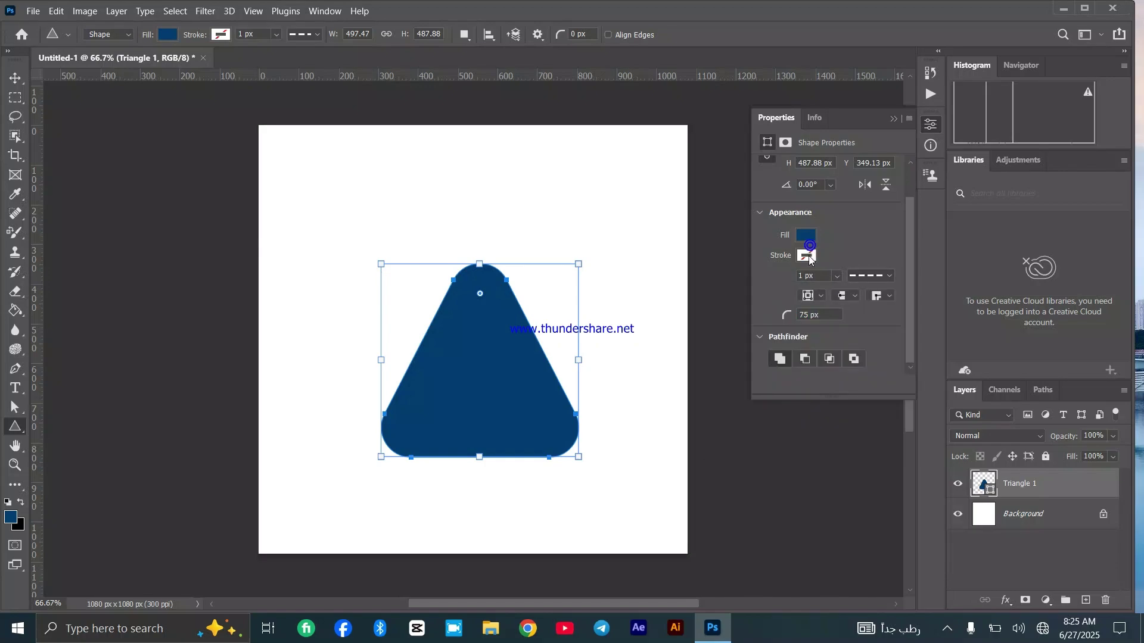
{"action": "left_click", "coordinate": [809, 258]}
{"action": "left_click", "coordinate": [836, 334]}
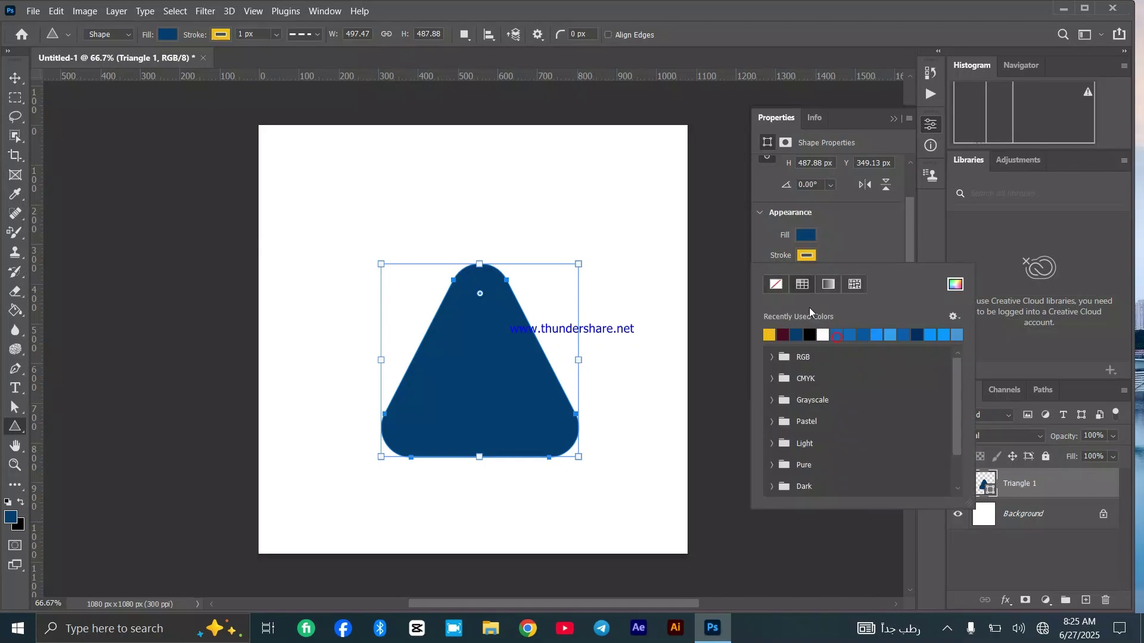
{"action": "left_click", "coordinate": [822, 263]}
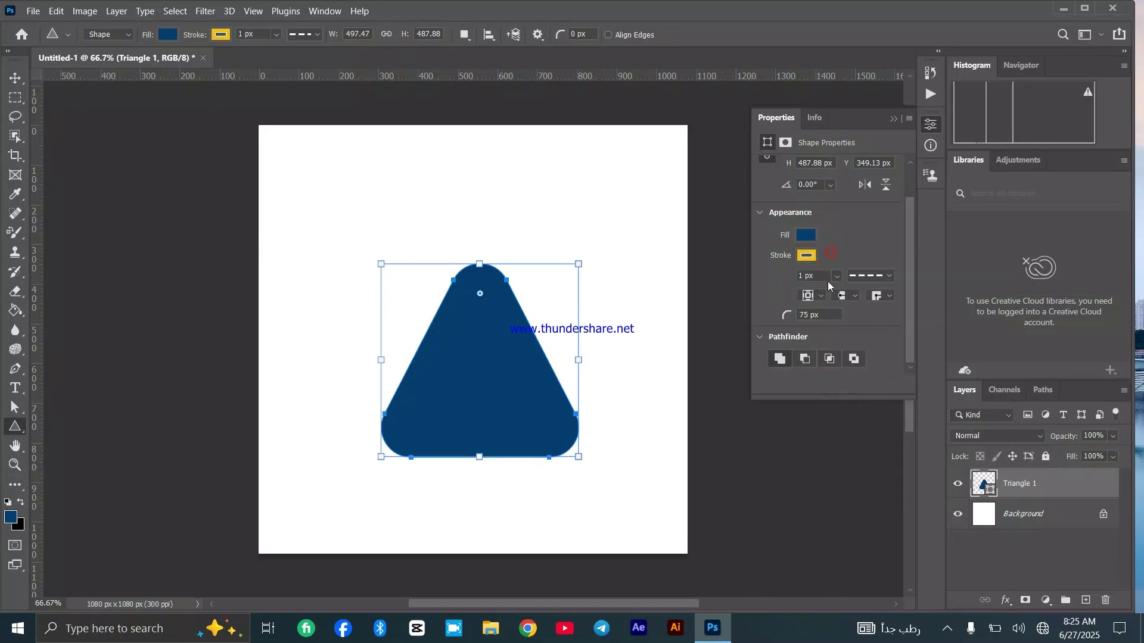
{"action": "left_click", "coordinate": [838, 276]}
{"action": "mouse_move", "coordinate": [846, 291]}
{"action": "left_mouse_down"}
{"action": "mouse_move", "coordinate": [858, 292]}
{"action": "mouse_move", "coordinate": [842, 291]}
{"action": "left_mouse_up"}
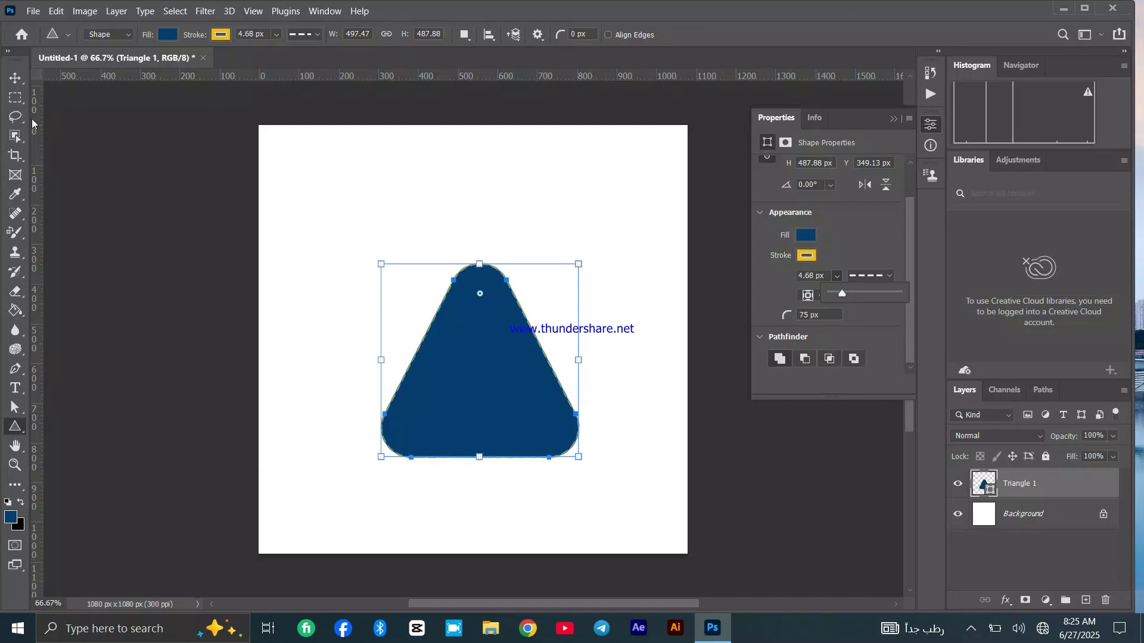
Delete the triangle and draw a sharp-cornered, five-sided polygon about 314 × 285 px near the middle of the canvas.
{"action": "key", "text": "Delete"}
{"action": "right_click", "coordinate": [15, 426]}
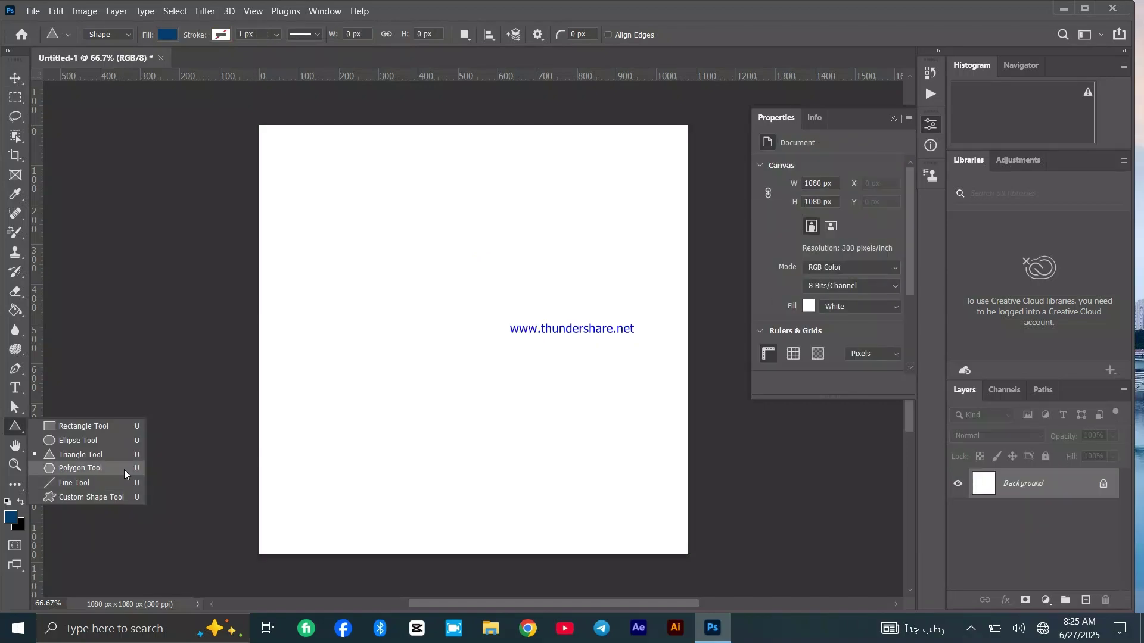
{"action": "left_click", "coordinate": [123, 469]}
{"action": "left_click_drag", "start_coordinate": [365, 267], "coordinate": [500, 386]}
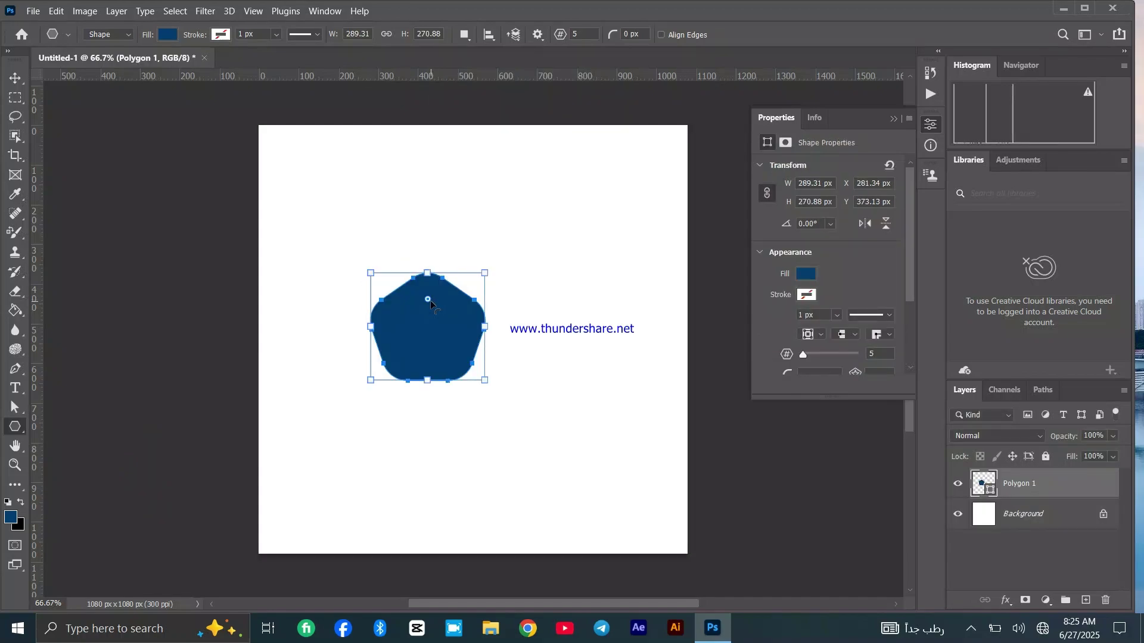
{"action": "left_click_drag", "start_coordinate": [433, 303], "coordinate": [453, 229]}
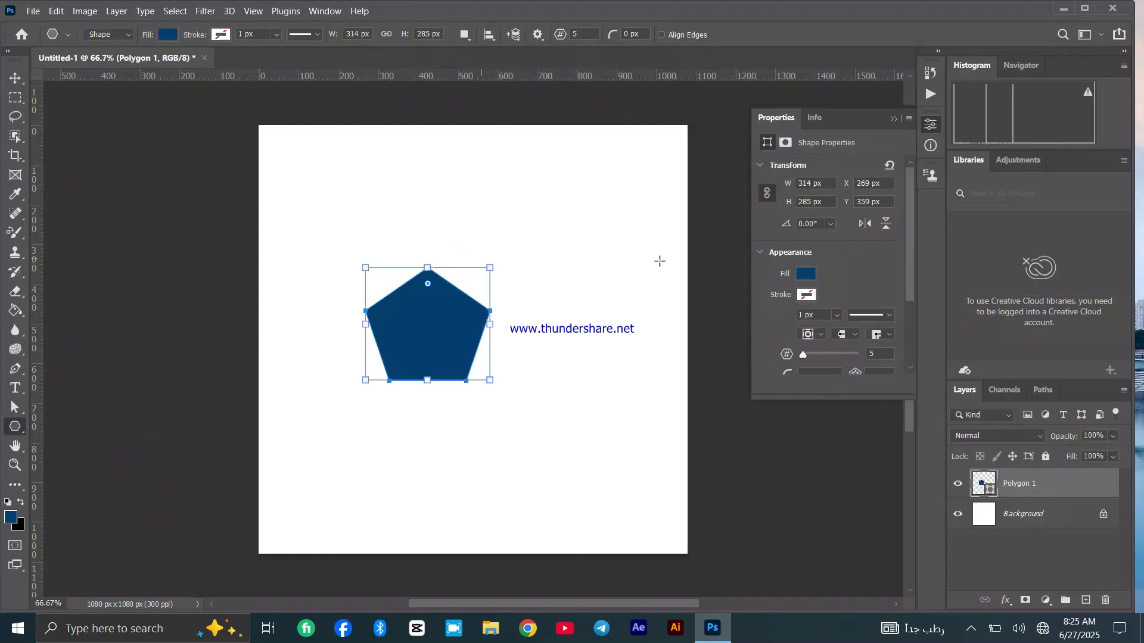
Try different side counts on the polygon, including 18, 32, 63 and 29.
{"action": "scroll", "coordinate": [906, 313], "scroll_direction": "down", "scroll_amount": 3}
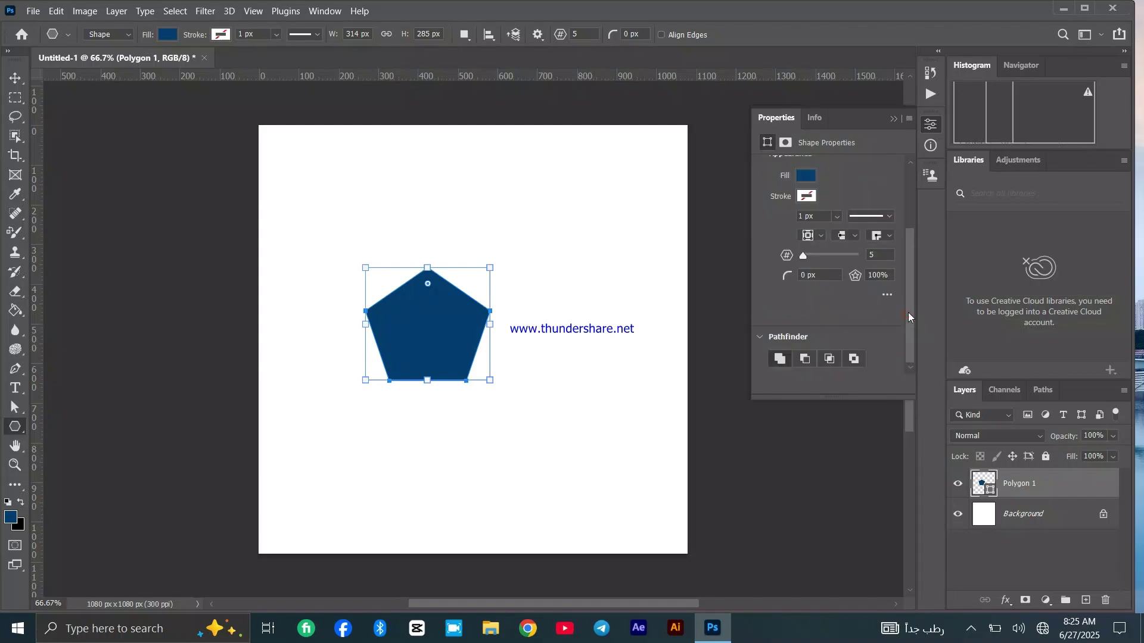
{"action": "left_click_drag", "start_coordinate": [908, 312], "coordinate": [908, 261]}
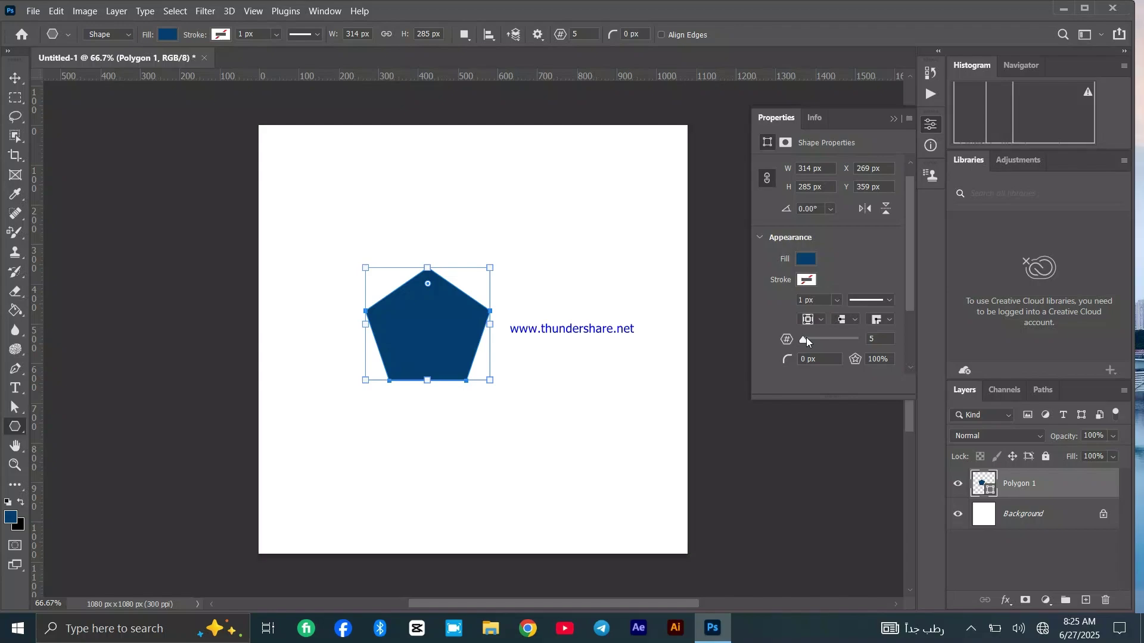
{"action": "left_click_drag", "start_coordinate": [807, 338], "coordinate": [821, 338]}
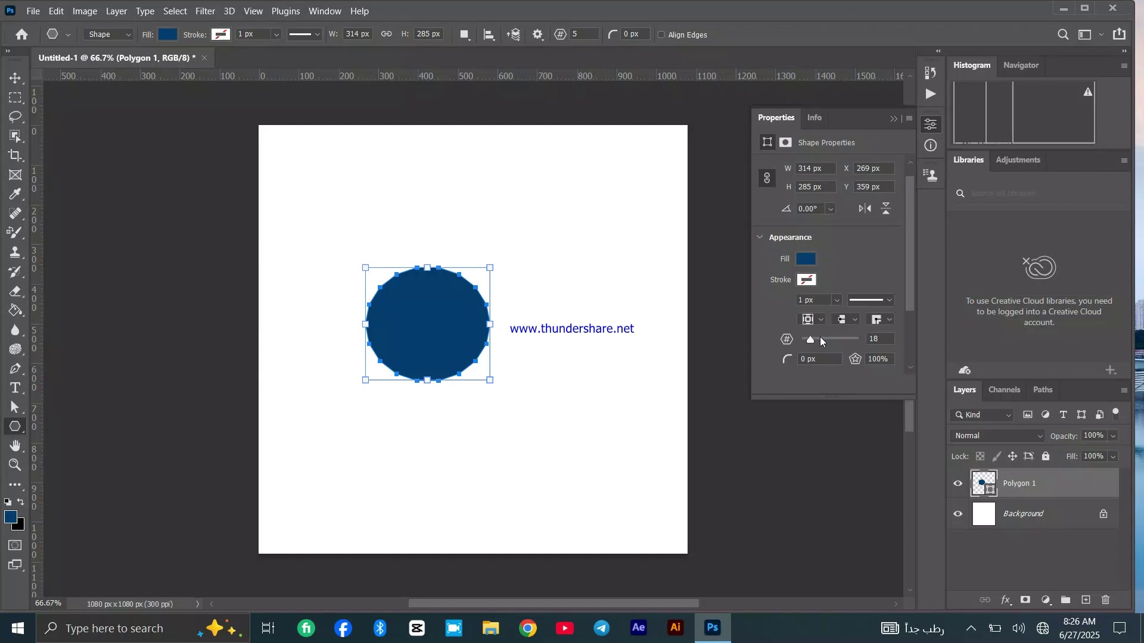
{"action": "left_click", "coordinate": [819, 341]}
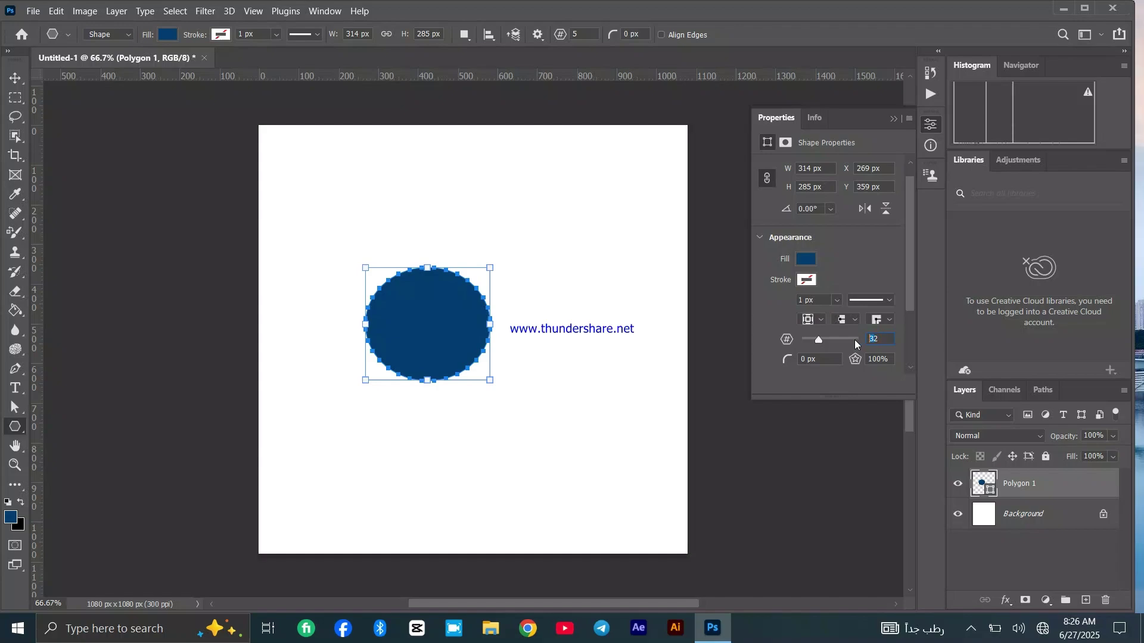
{"action": "left_click", "coordinate": [837, 340]}
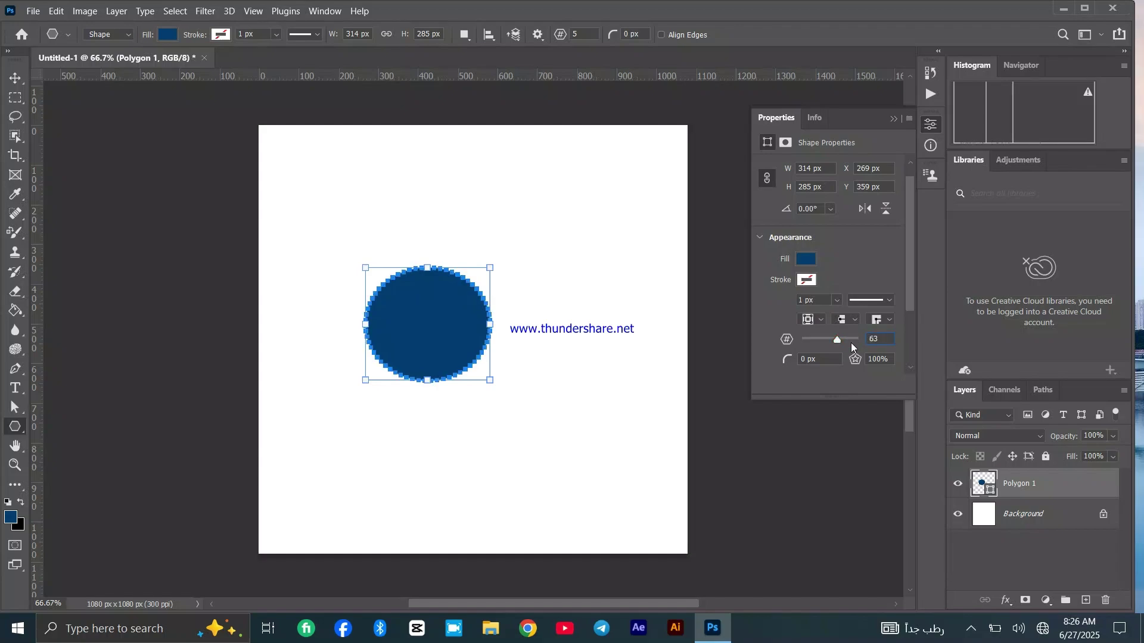
{"action": "left_click_drag", "start_coordinate": [853, 340], "coordinate": [817, 341]}
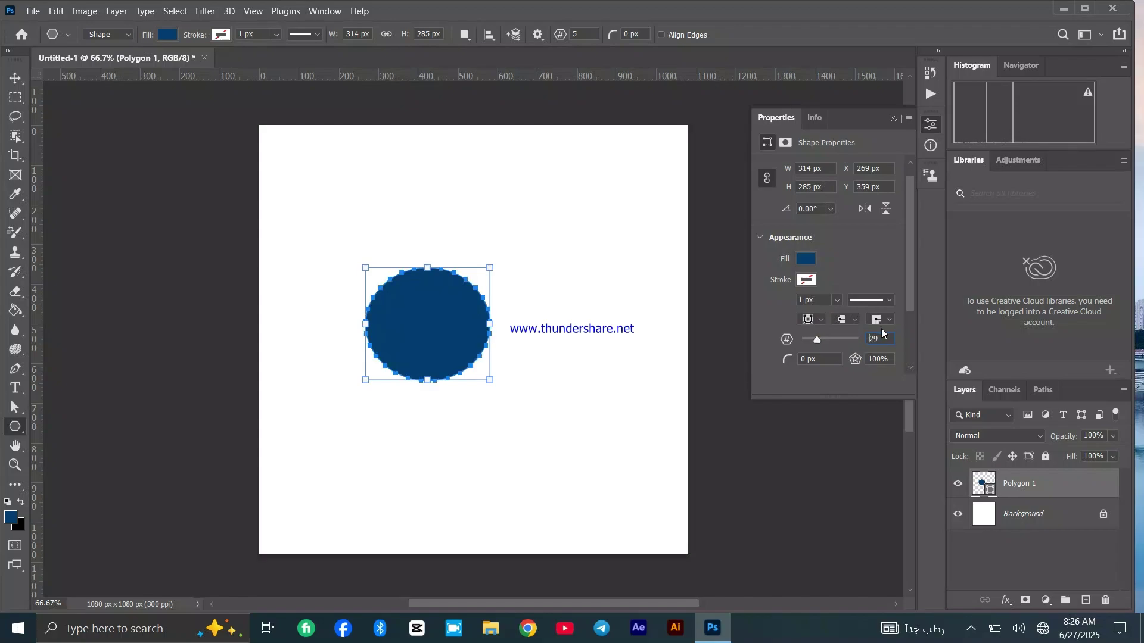
Turn the polygon into a five-pointed star with a star ratio of 71%.
{"action": "scroll", "coordinate": [905, 331], "scroll_direction": "down", "scroll_amount": 3}
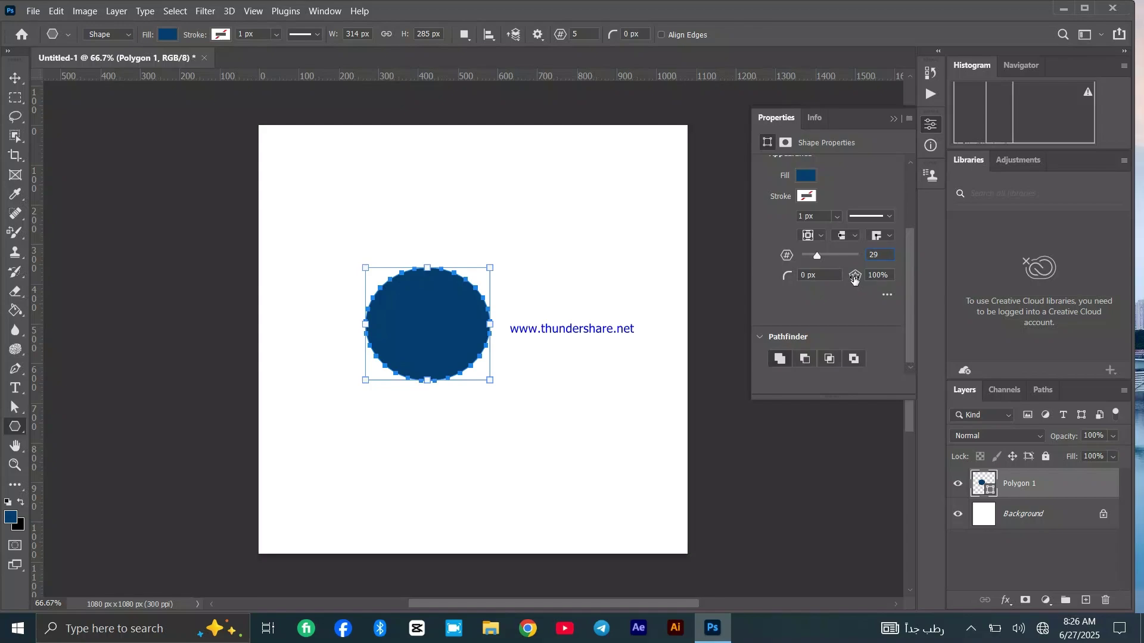
{"action": "left_click_drag", "start_coordinate": [854, 280], "coordinate": [804, 256]}
{"action": "left_click", "coordinate": [880, 256]}
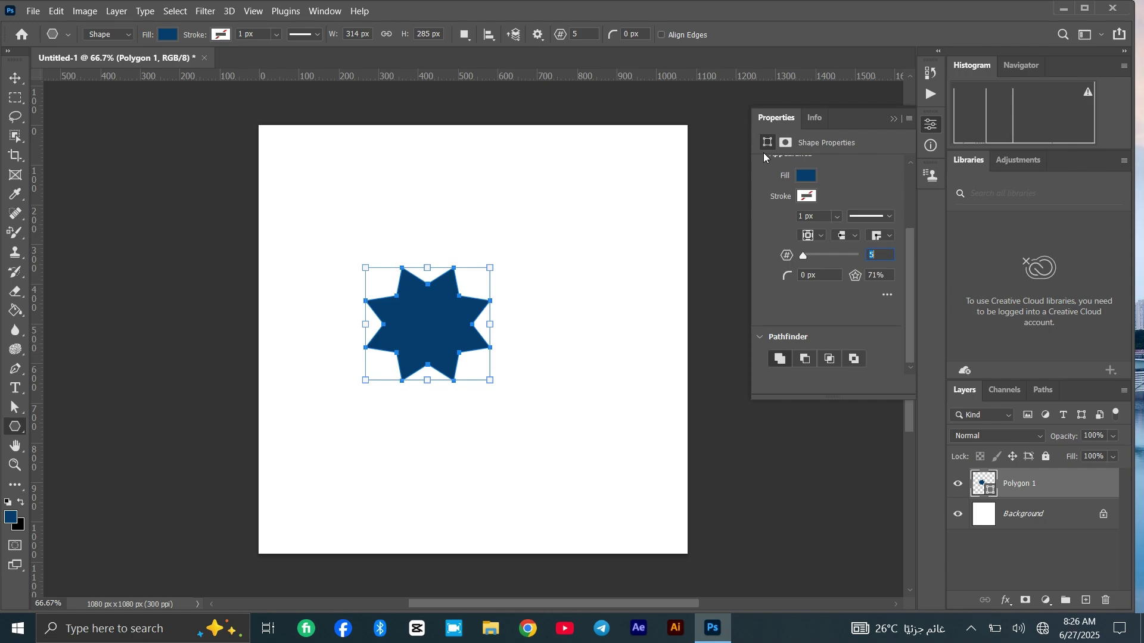
Fill the star with the recently used yellow and raise its number of sides to 53.
{"action": "left_click", "coordinate": [805, 177]}
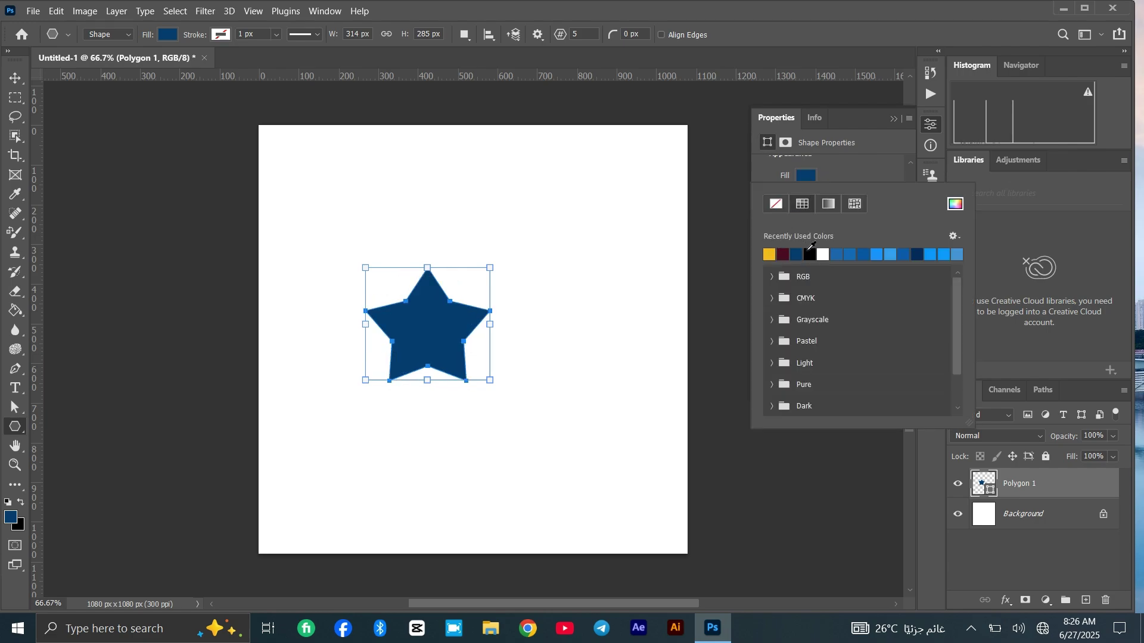
{"action": "left_click", "coordinate": [769, 254]}
{"action": "left_click", "coordinate": [841, 177]}
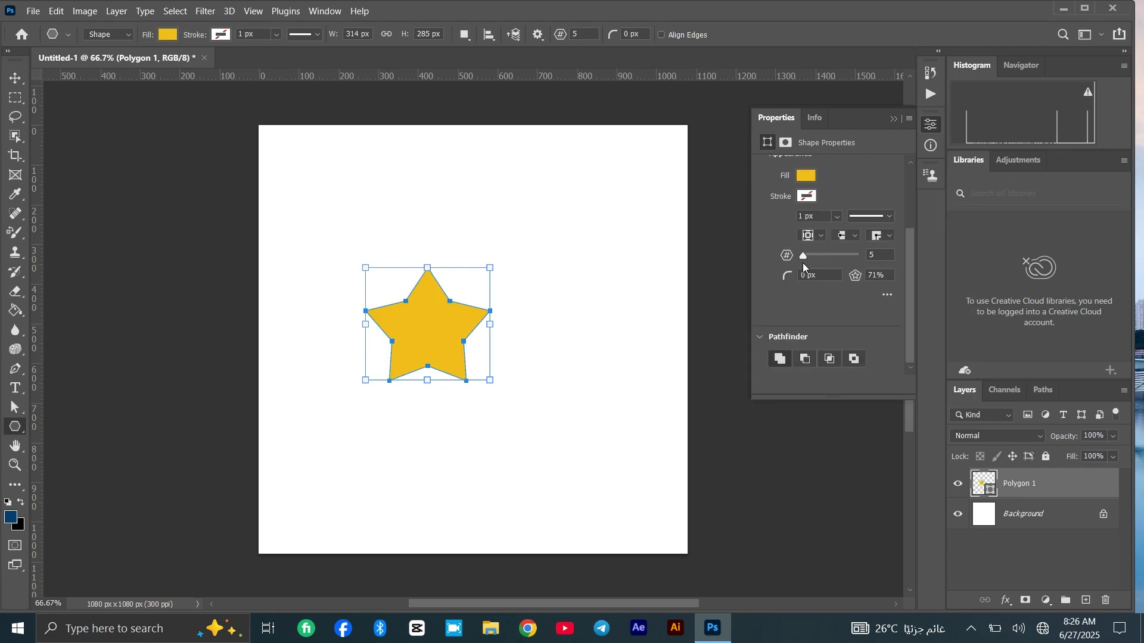
{"action": "left_click_drag", "start_coordinate": [805, 256], "coordinate": [831, 258]}
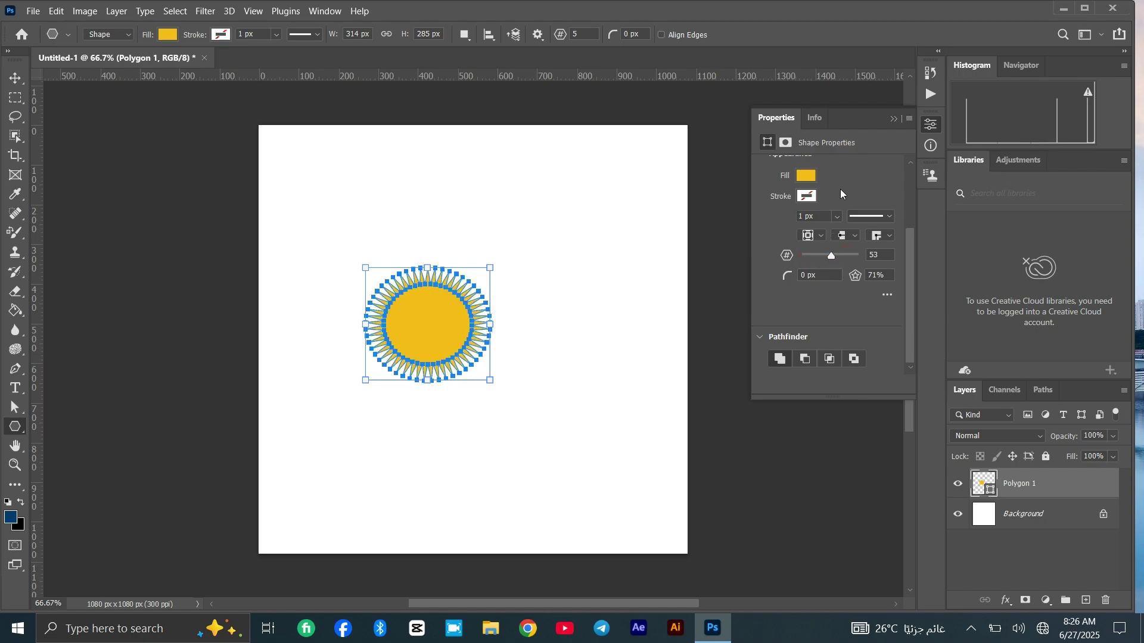
Select the yellow starburst on the canvas and delete it.
{"action": "left_click", "coordinate": [16, 78]}
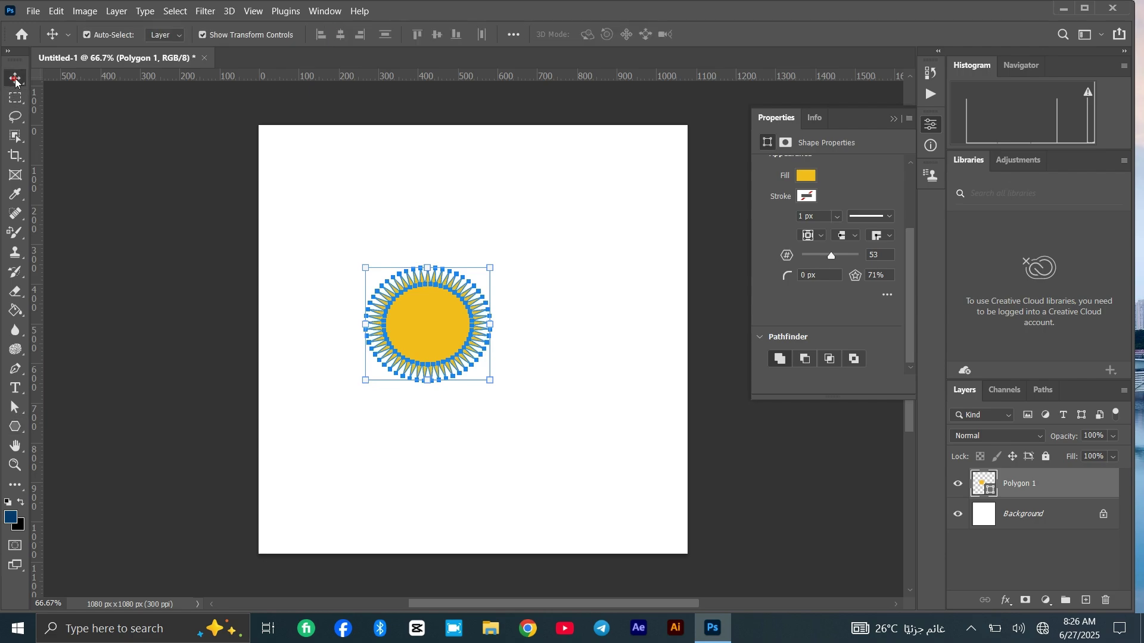
{"action": "left_click", "coordinate": [190, 241]}
{"action": "left_click", "coordinate": [403, 320]}
{"action": "key", "text": "Delete"}
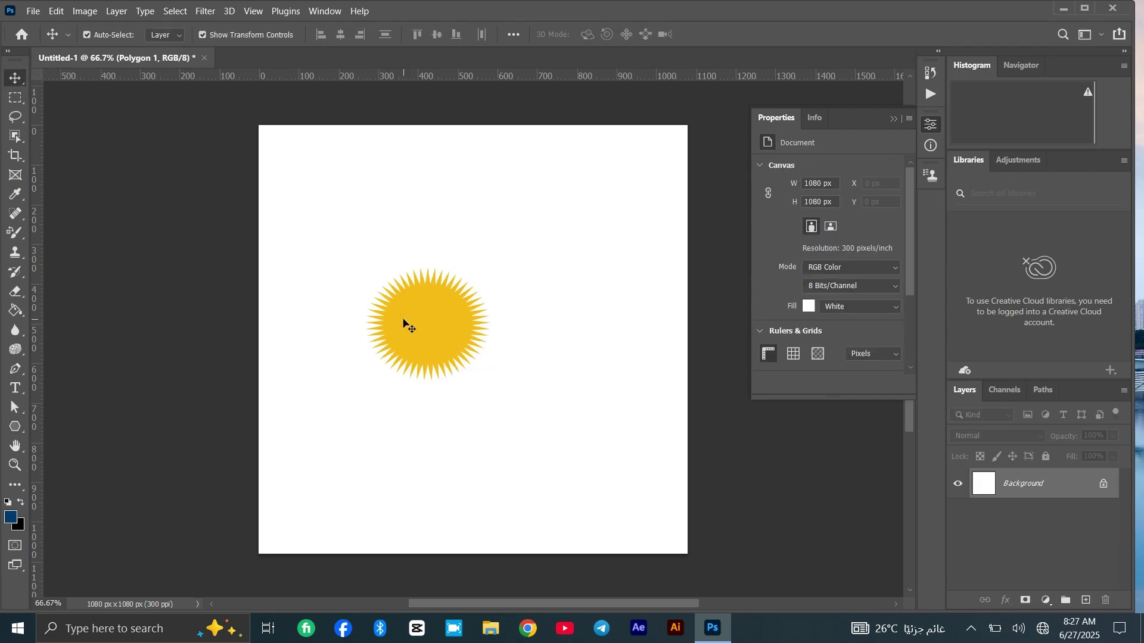
Draw a horizontal line about 378 px long across the left half of the canvas with the Line tool.
{"action": "left_click", "coordinate": [14, 430]}
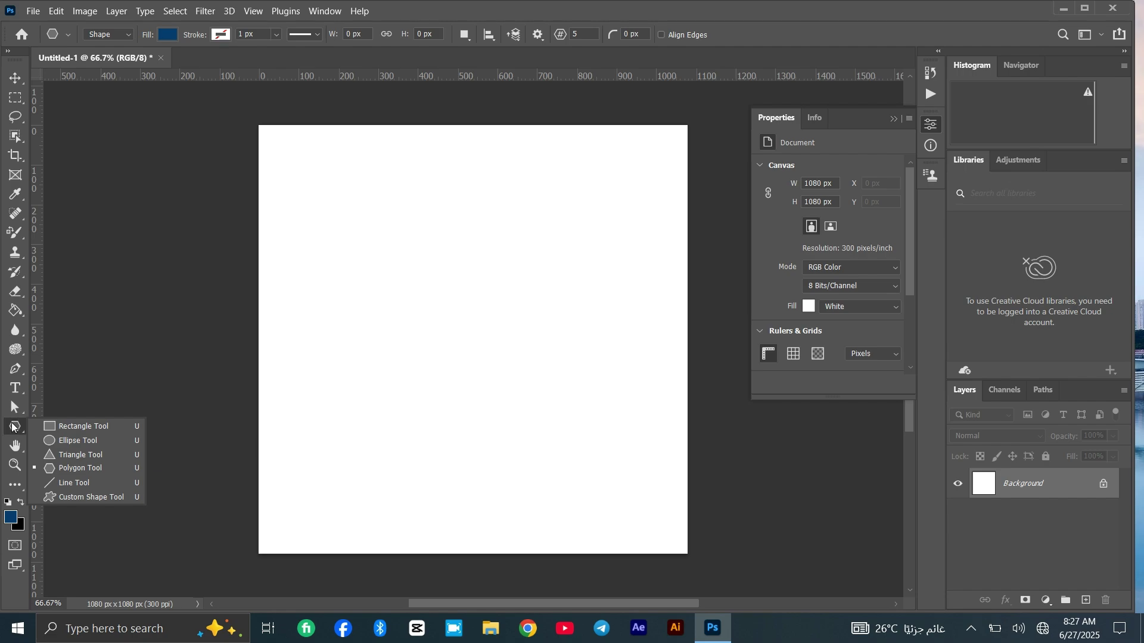
{"action": "left_click", "coordinate": [100, 477]}
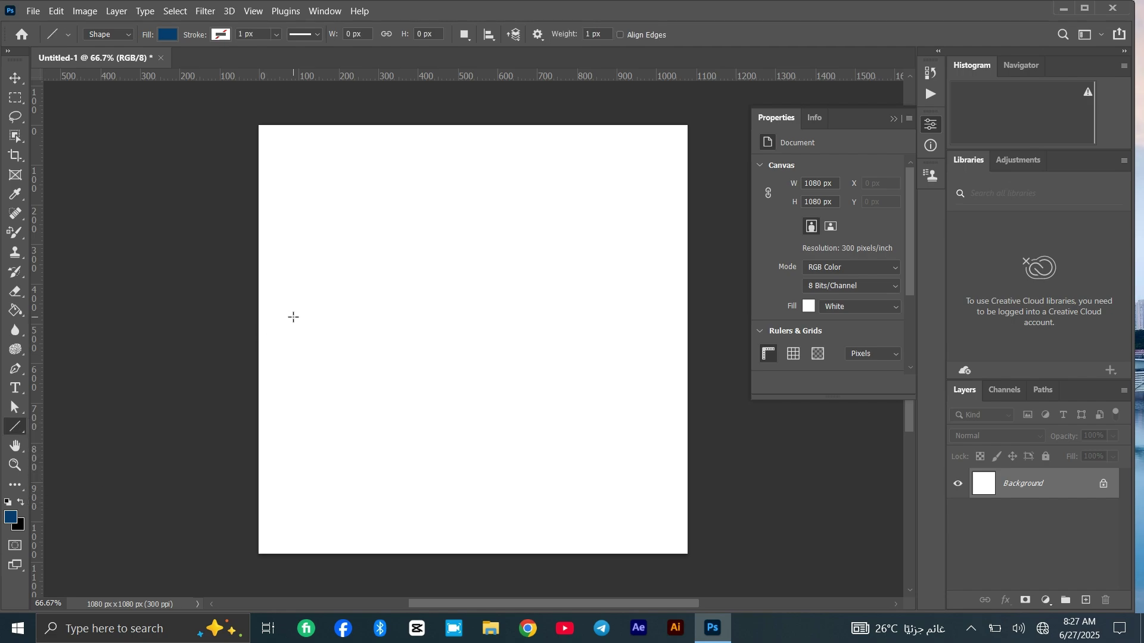
{"action": "left_click_drag", "start_coordinate": [293, 316], "coordinate": [444, 290]}
Apply the recently used dark maroon to the line's fill and stroke, and set the stroke width to 10.14 px.
{"action": "left_click", "coordinate": [165, 35]}
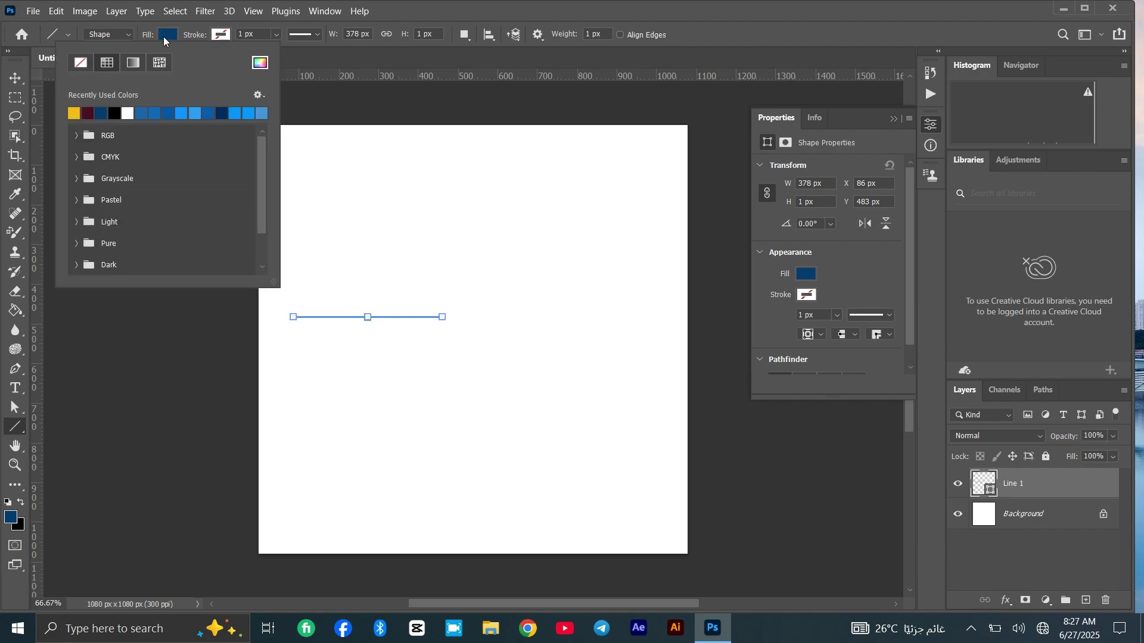
{"action": "left_click", "coordinate": [88, 112]}
{"action": "left_click", "coordinate": [220, 34]}
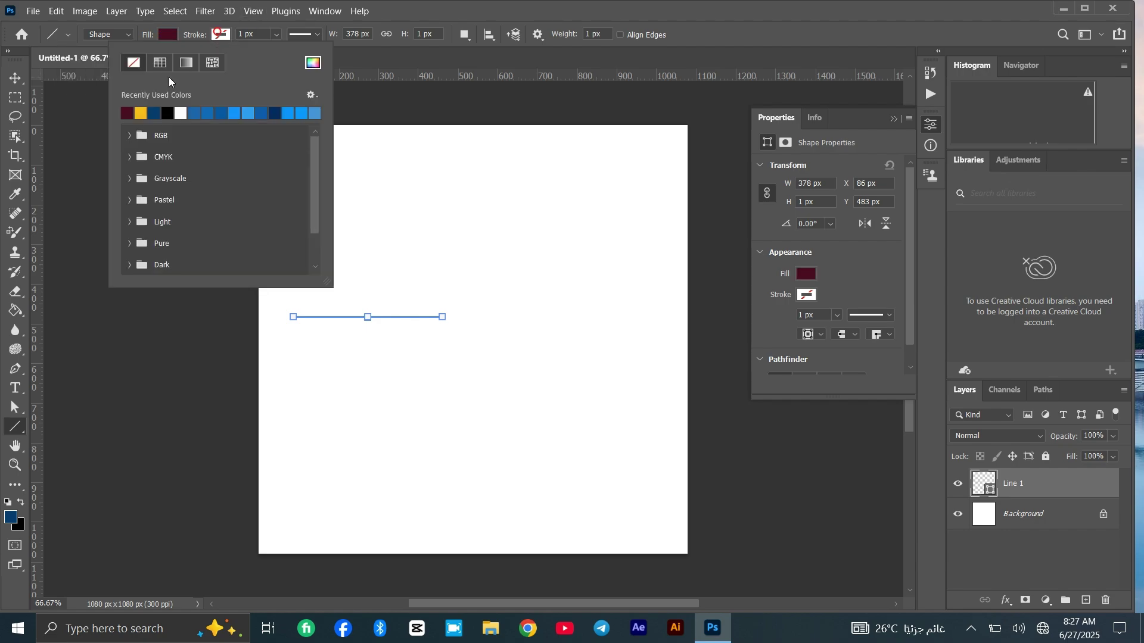
{"action": "left_click", "coordinate": [127, 112]}
{"action": "left_click", "coordinate": [276, 34]}
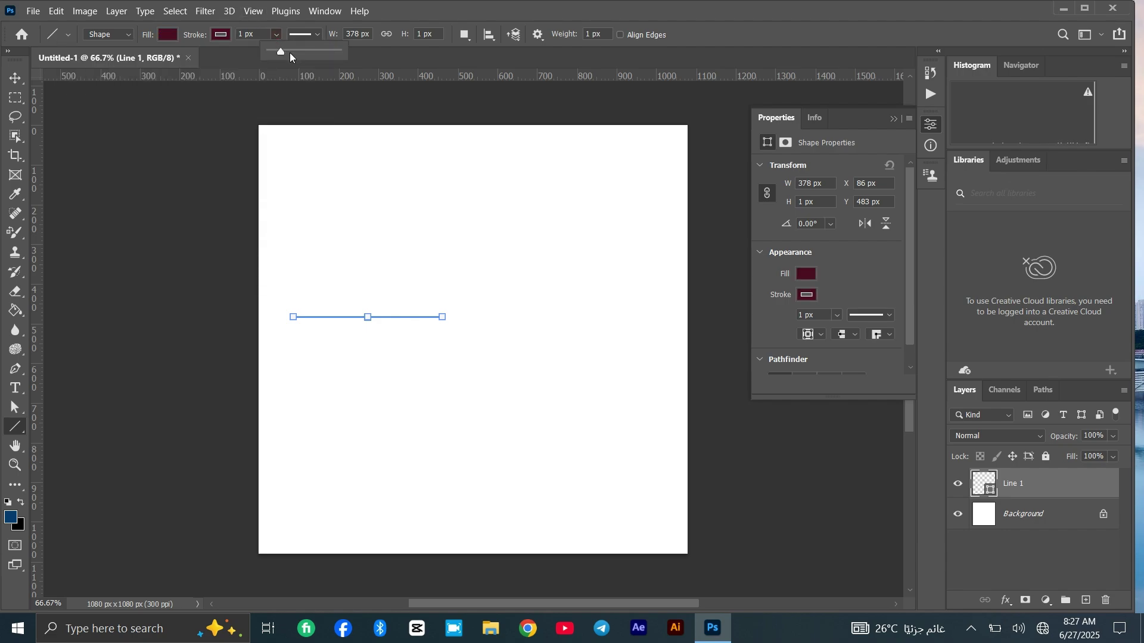
{"action": "left_click_drag", "start_coordinate": [289, 53], "coordinate": [283, 52]}
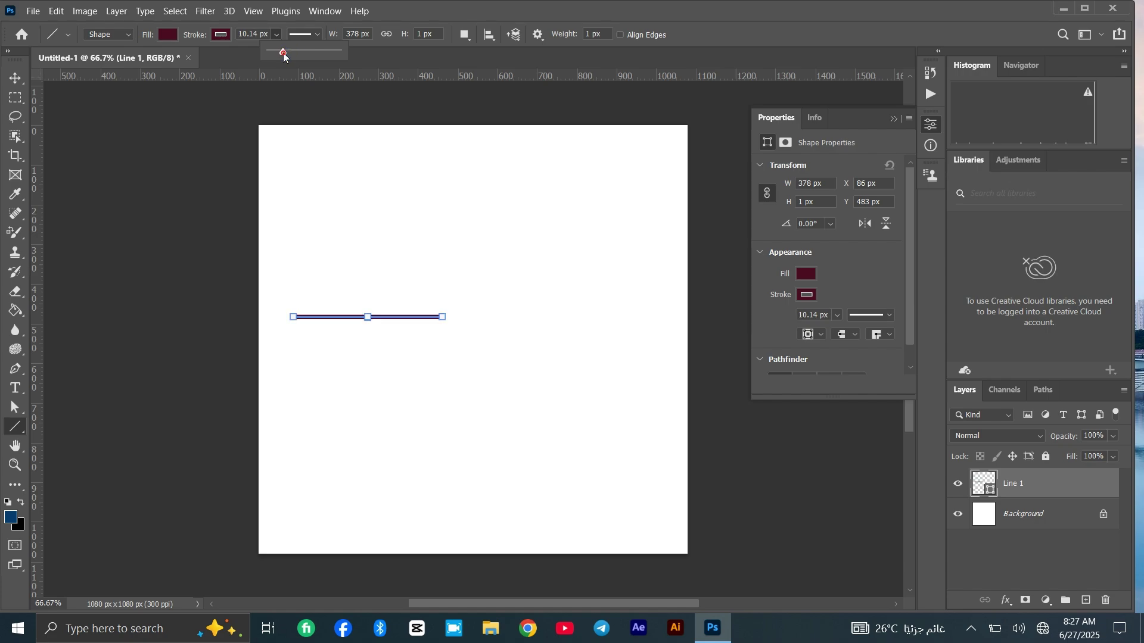
Move the line toward the middle of the canvas and duplicate it.
{"action": "left_click", "coordinate": [16, 78]}
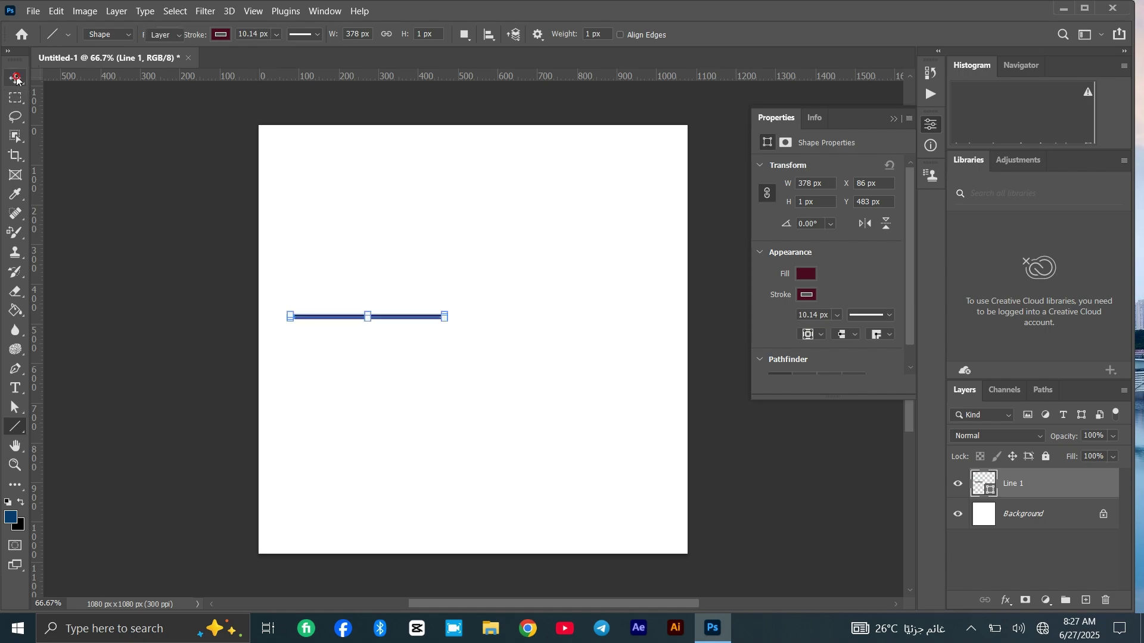
{"action": "left_click", "coordinate": [346, 311]}
{"action": "left_click", "coordinate": [350, 317]}
{"action": "left_click", "coordinate": [368, 316]}
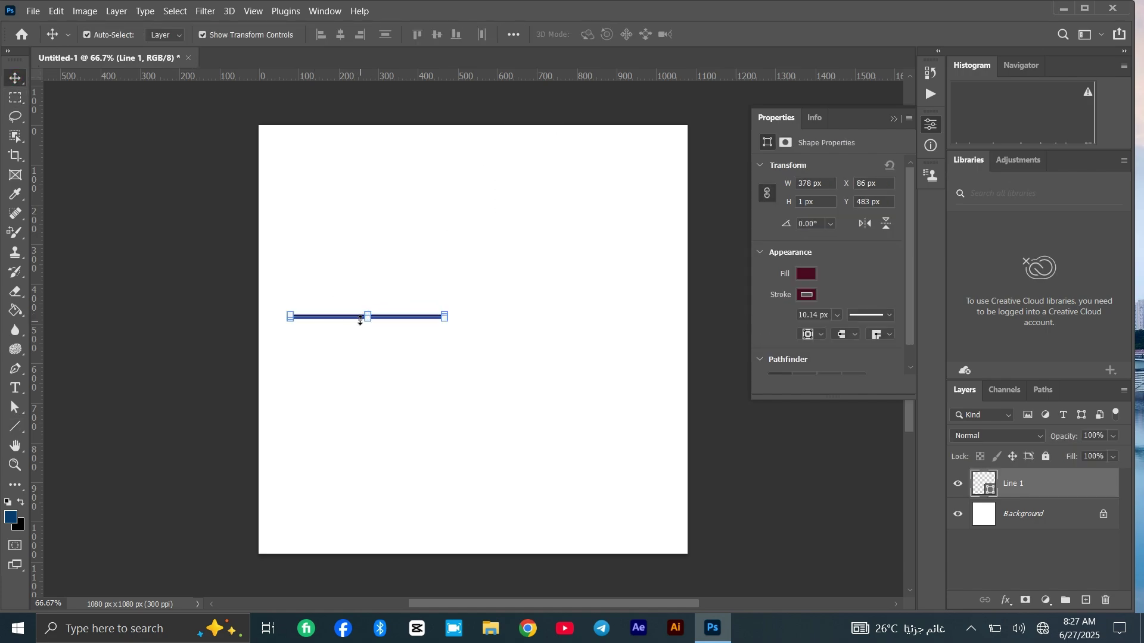
{"action": "left_click_drag", "start_coordinate": [360, 319], "coordinate": [546, 386]}
{"action": "key", "text": "ctrl+j"}
Select only the copied line and move it above and to the right of the original, at about X 468, Y 258 px.
{"action": "left_click", "coordinate": [504, 298]}
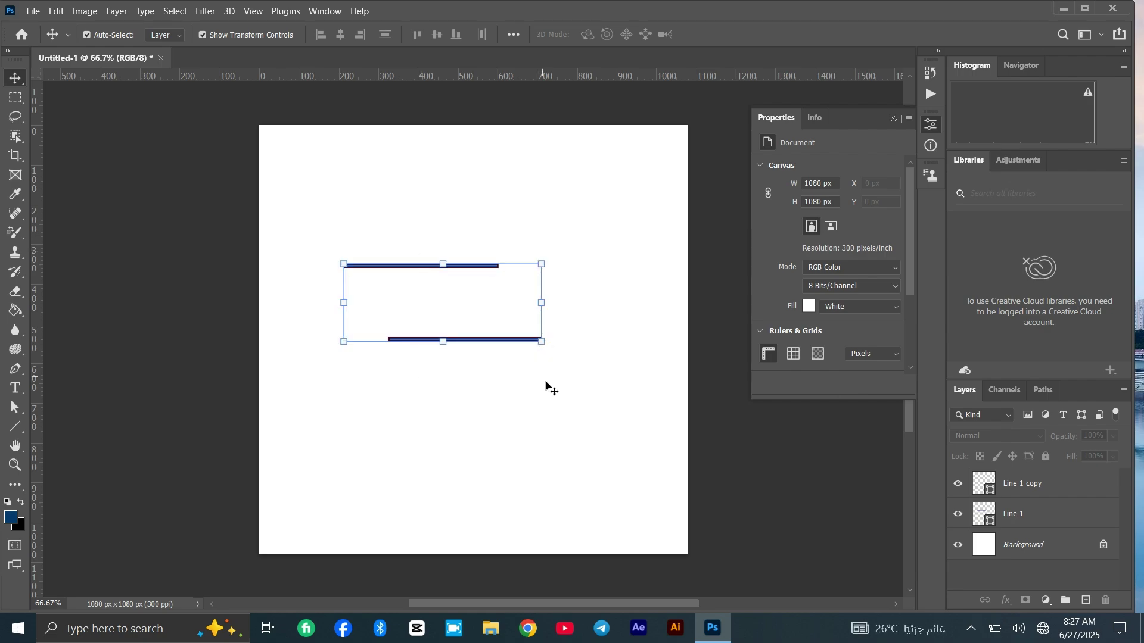
{"action": "left_click", "coordinate": [546, 381]}
{"action": "left_click", "coordinate": [508, 340]}
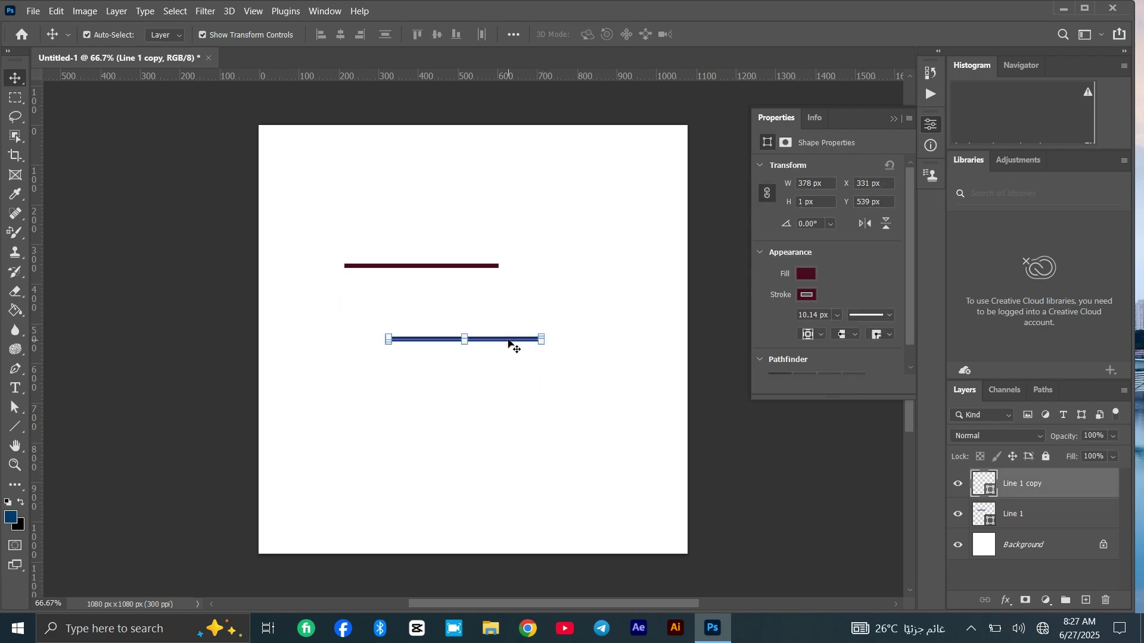
{"action": "left_click_drag", "start_coordinate": [508, 340], "coordinate": [568, 215]}
Select both maroon lines on the canvas and delete them.
{"action": "right_click", "coordinate": [562, 231]}
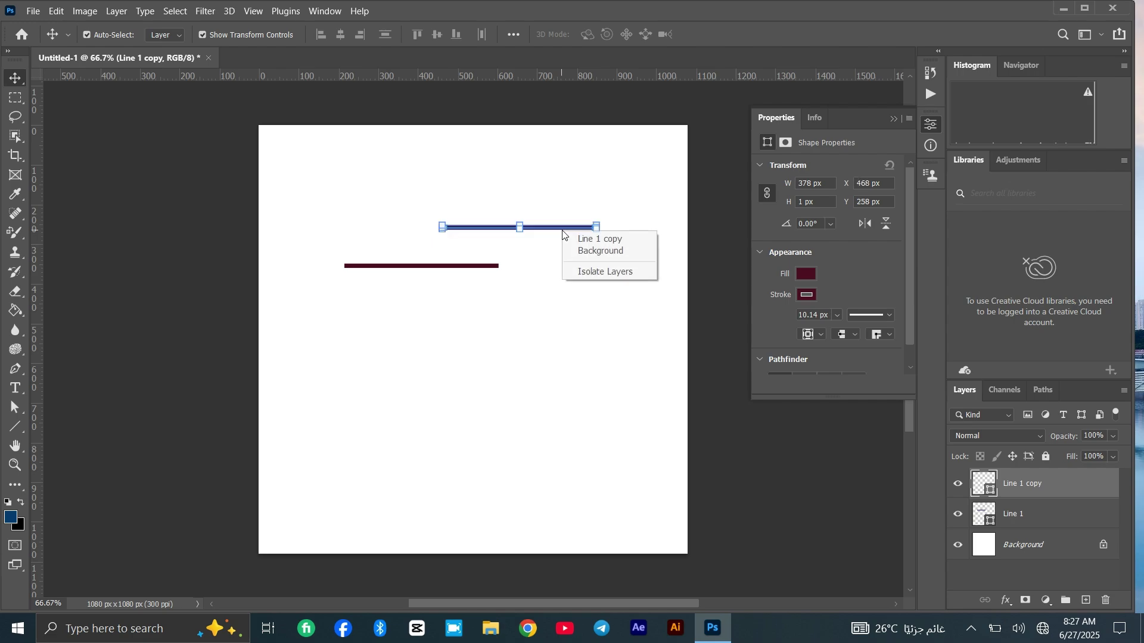
{"action": "left_click", "coordinate": [556, 283]}
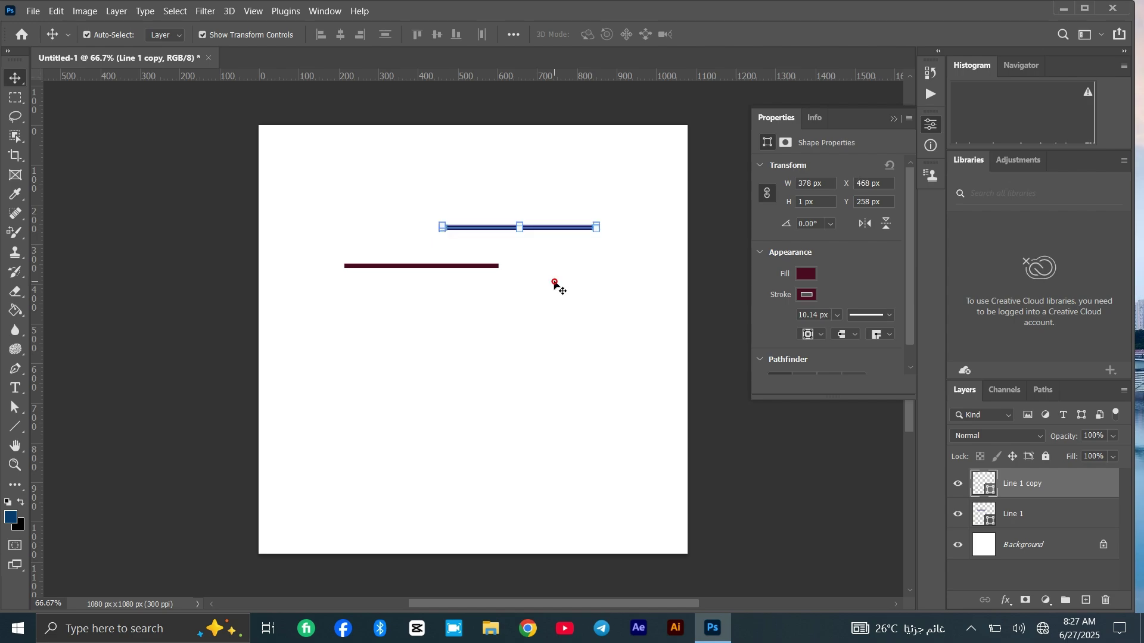
{"action": "left_click_drag", "start_coordinate": [553, 279], "coordinate": [466, 230]}
{"action": "key", "text": "Delete"}
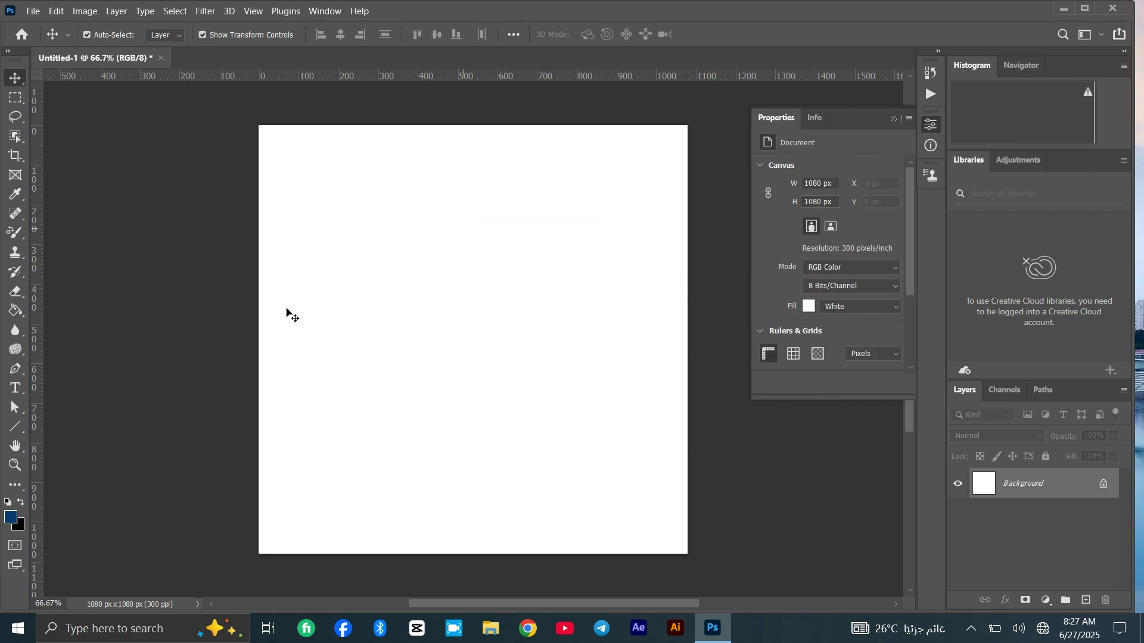
Draw a leafy flower from the Flowers custom shapes, about 349 by 288 px, in the upper-left part of the canvas.
{"action": "left_click", "coordinate": [13, 428]}
{"action": "right_click", "coordinate": [12, 431]}
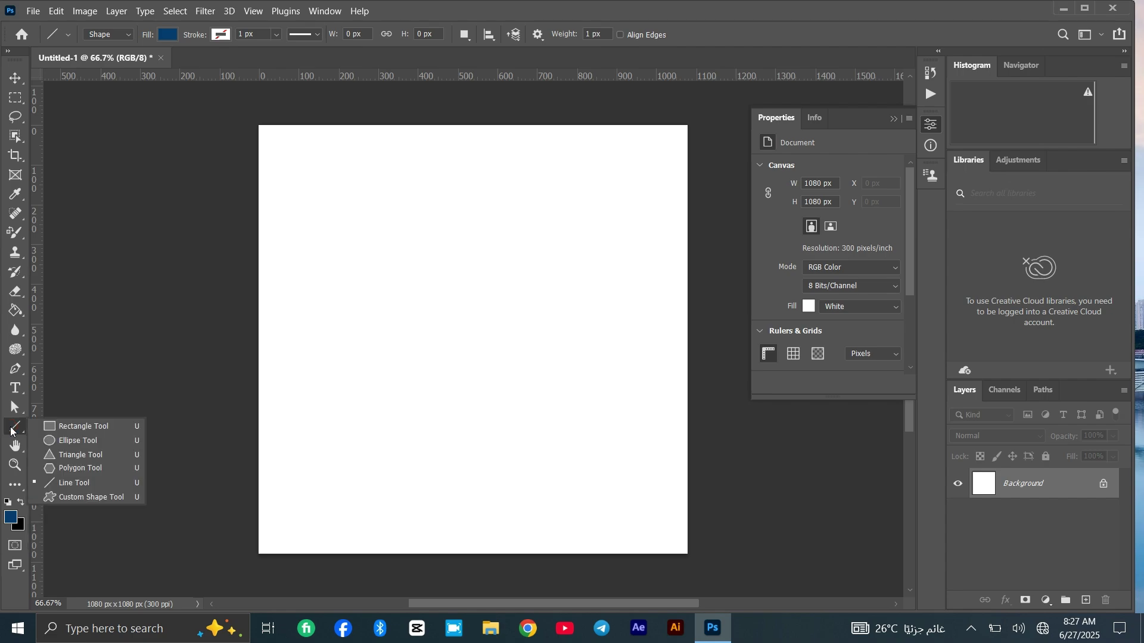
{"action": "left_click", "coordinate": [86, 498]}
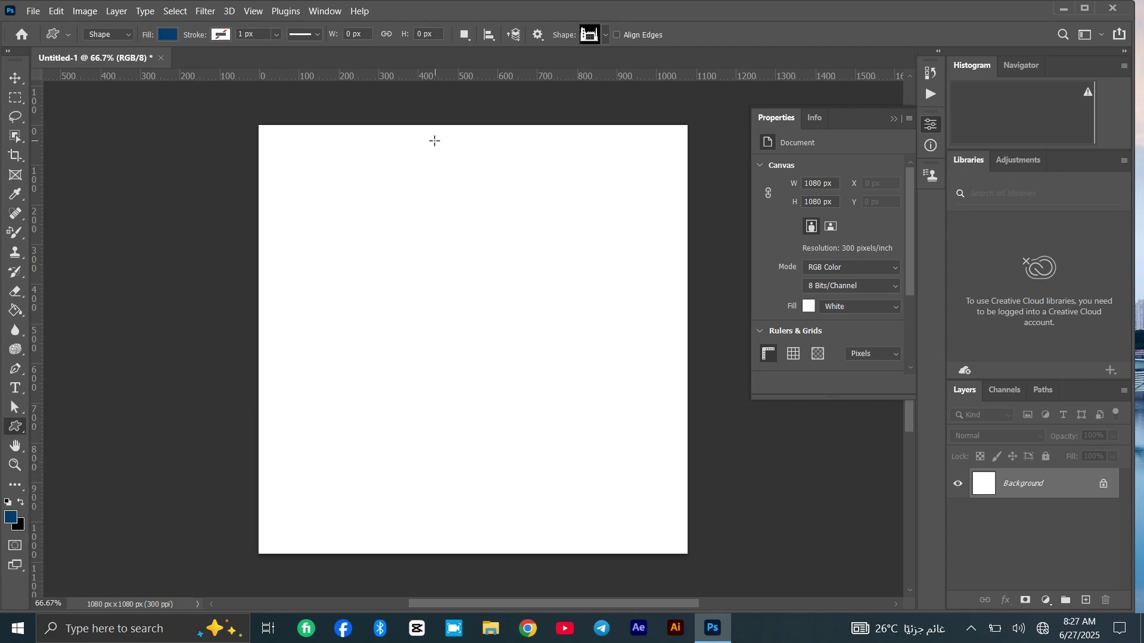
{"action": "left_click", "coordinate": [606, 35]}
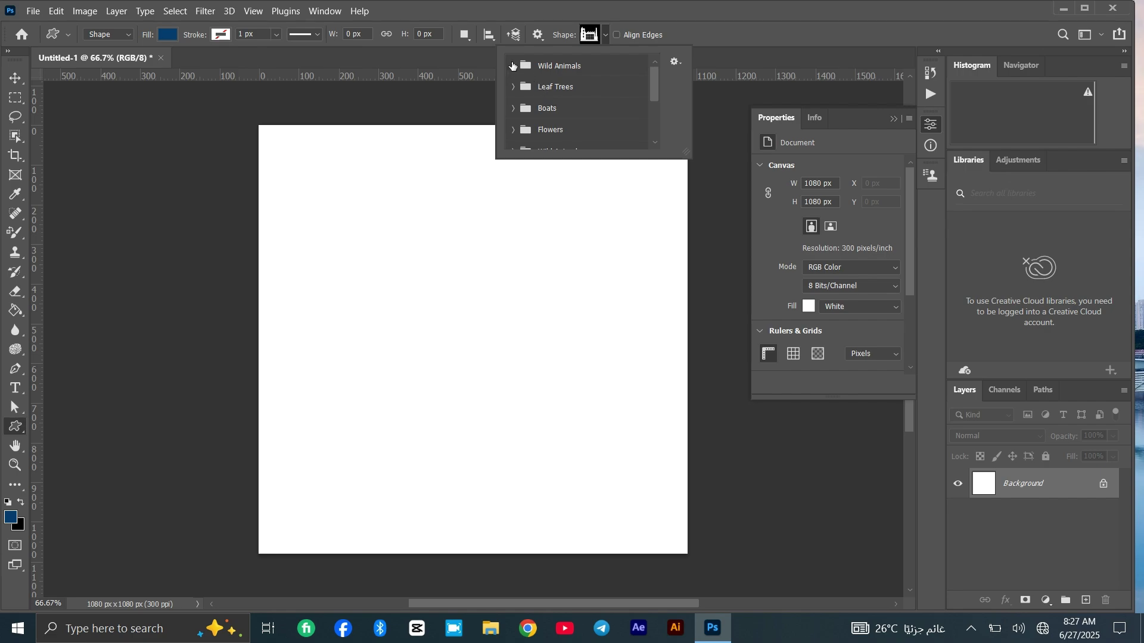
{"action": "left_click", "coordinate": [513, 109]}
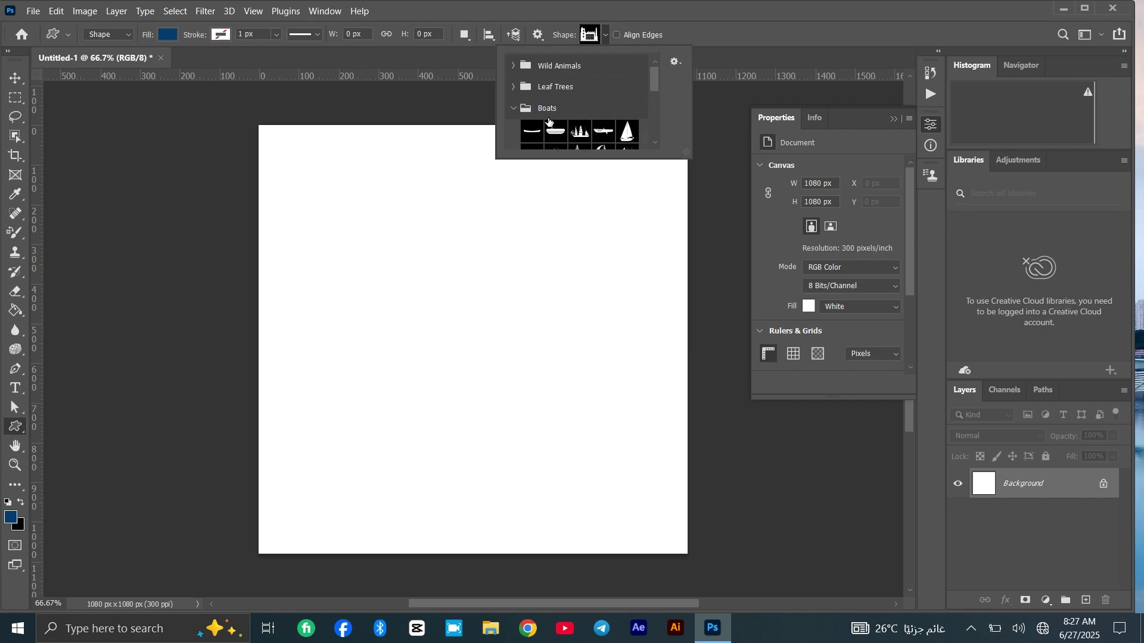
{"action": "left_click", "coordinate": [514, 108]}
{"action": "scroll", "coordinate": [594, 70], "scroll_direction": "down", "scroll_amount": 3}
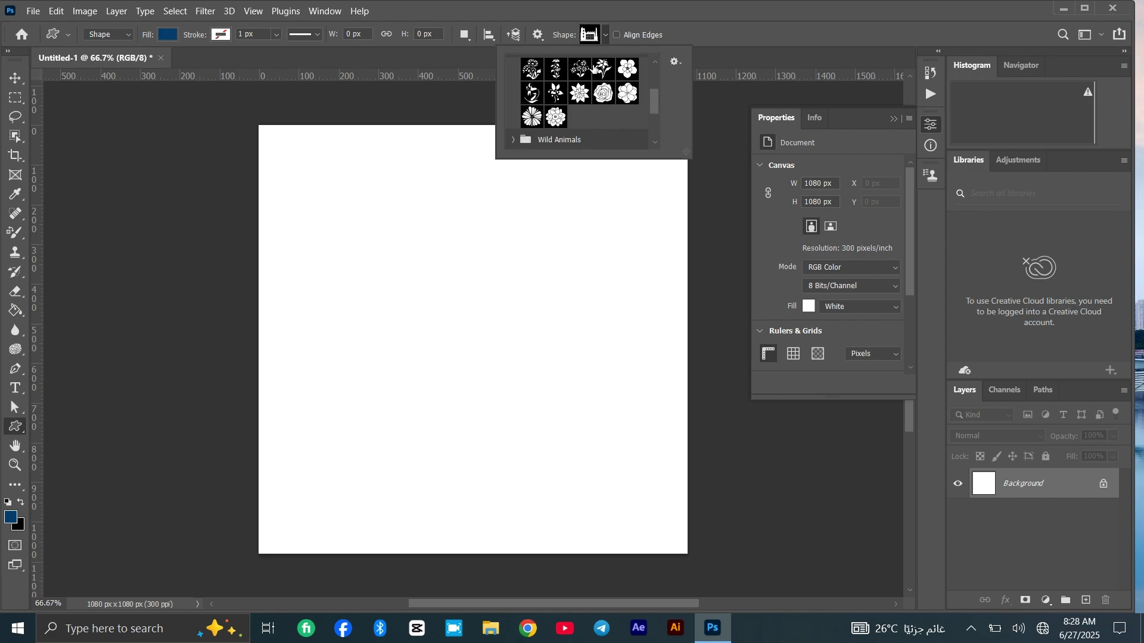
{"action": "left_click", "coordinate": [602, 68]}
{"action": "left_click_drag", "start_coordinate": [315, 168], "coordinate": [452, 282]}
Fill the flower shape with green 27bb43 and deselect it.
{"action": "left_click", "coordinate": [168, 34]}
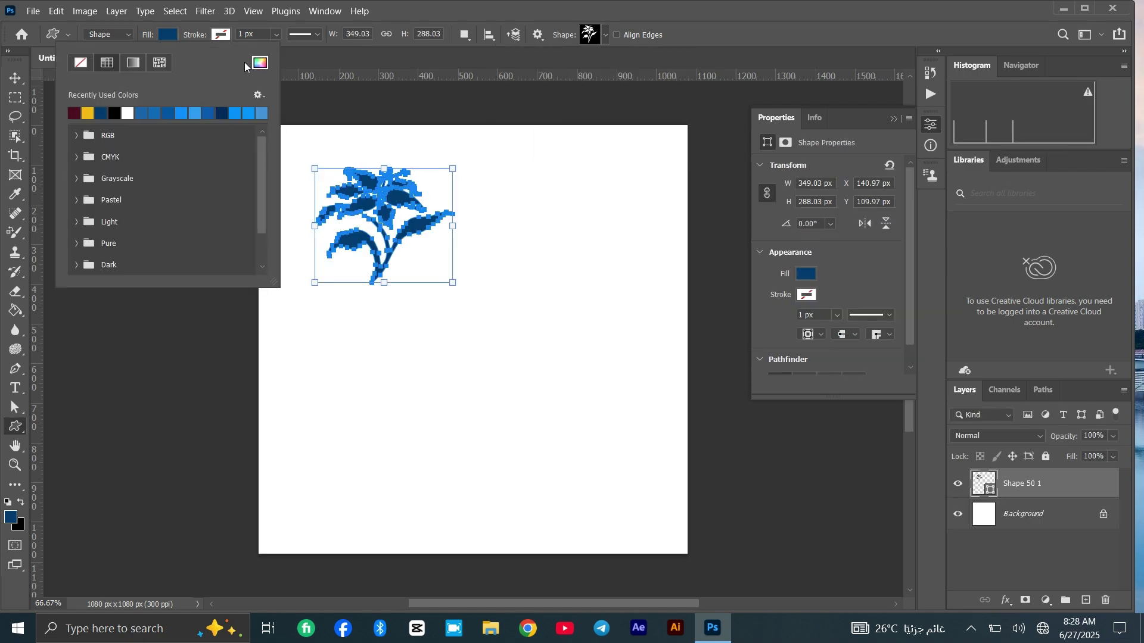
{"action": "left_click", "coordinate": [259, 63]}
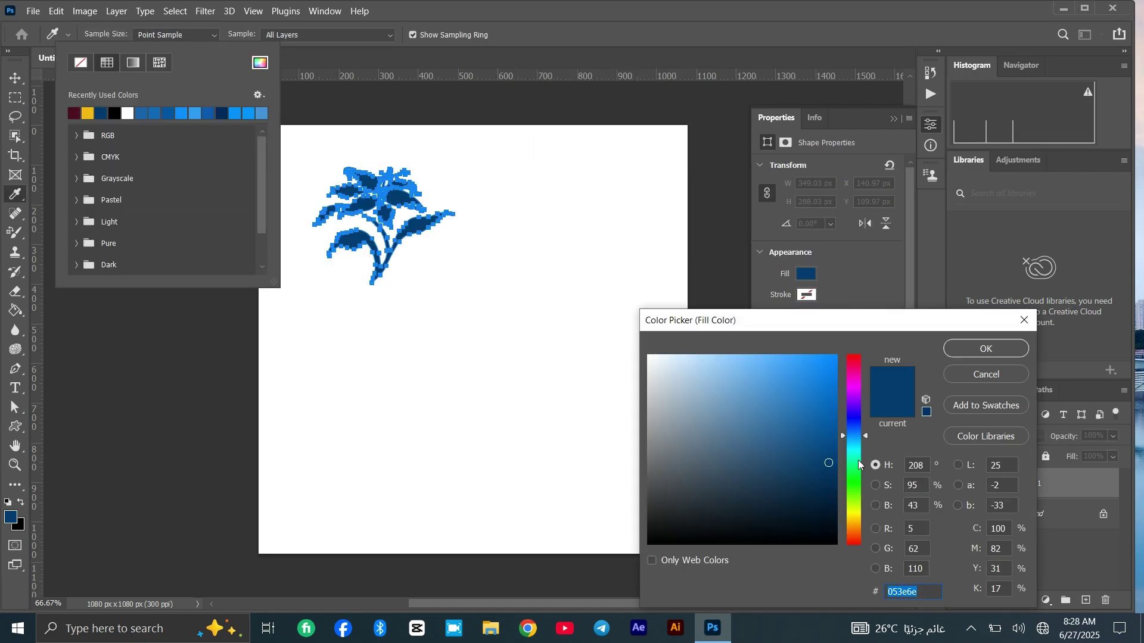
{"action": "left_click", "coordinate": [855, 476]}
{"action": "left_click", "coordinate": [799, 406]}
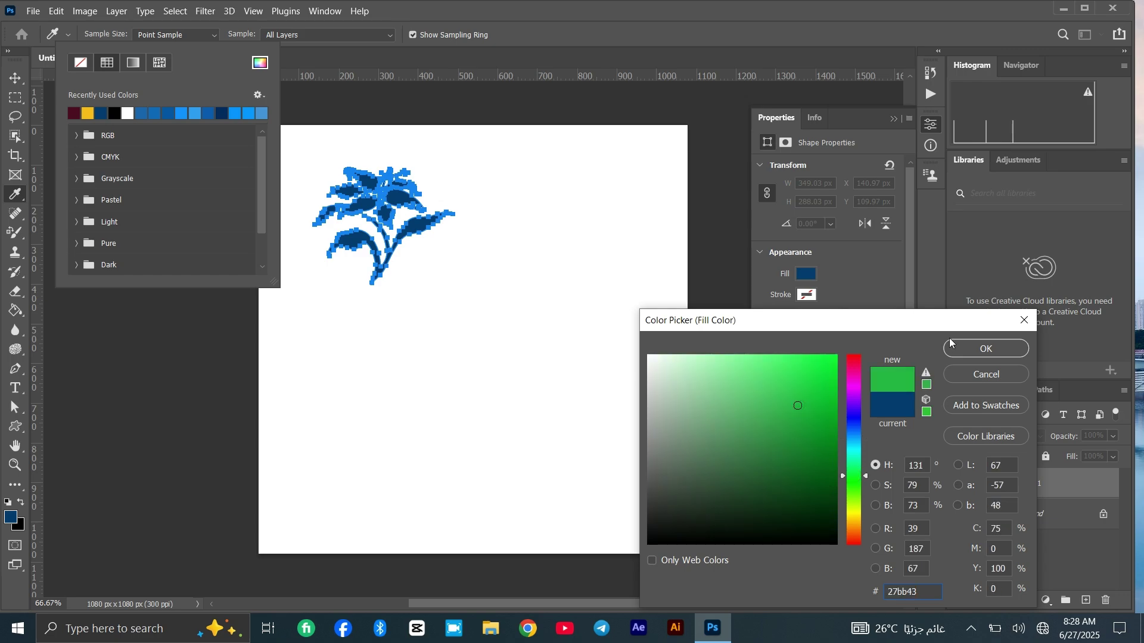
{"action": "left_click", "coordinate": [959, 350]}
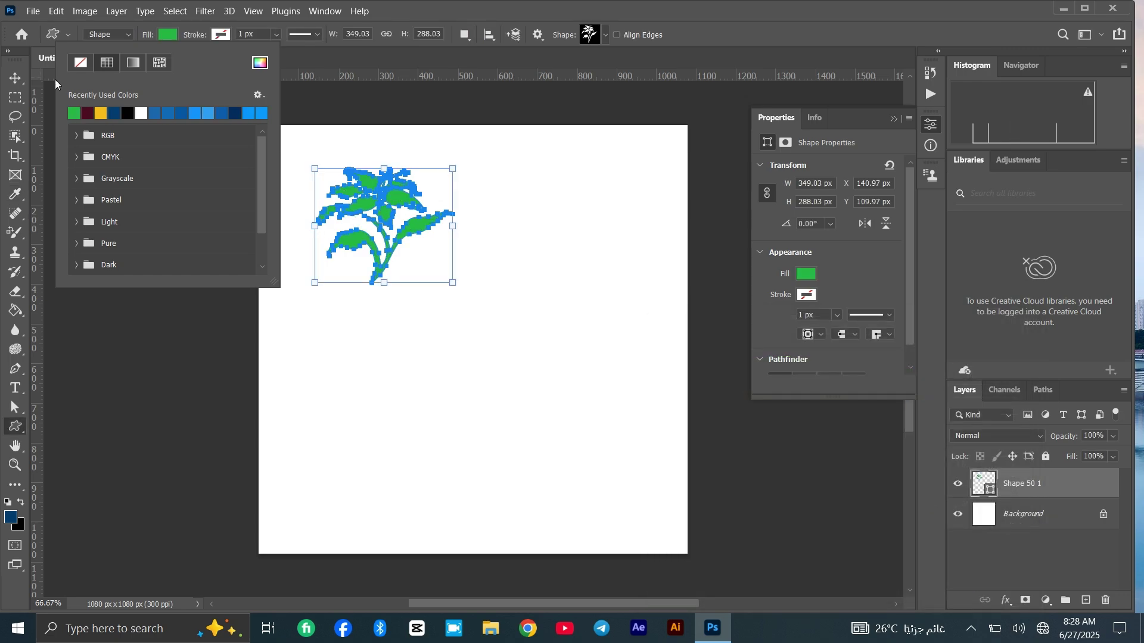
{"action": "left_click", "coordinate": [302, 355]}
{"action": "key", "text": "v"}
{"action": "left_click", "coordinate": [298, 347]}
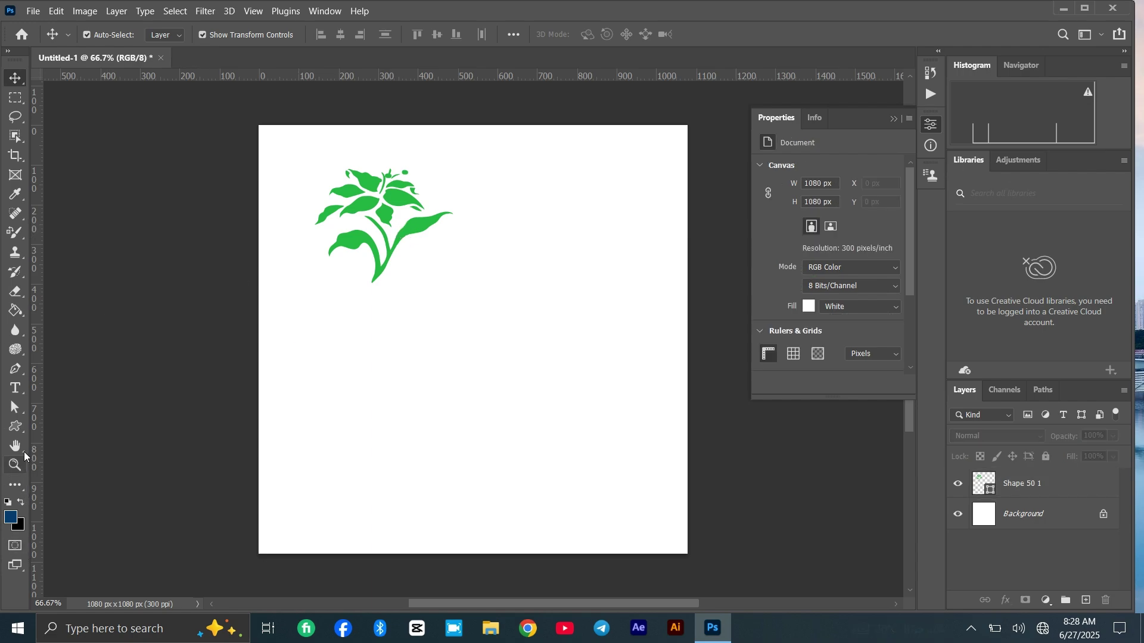
Draw a masted sailing ship from the Boats custom shapes, about 412 by 213 px, to the right of the flower, and deselect it.
{"action": "left_click", "coordinate": [15, 427]}
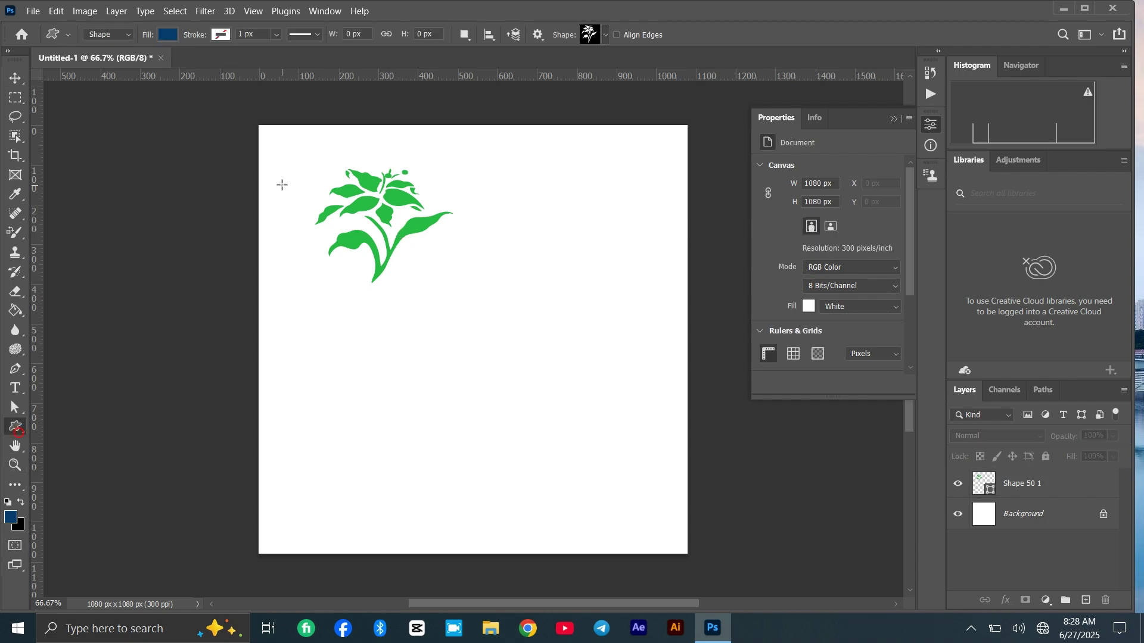
{"action": "left_click", "coordinate": [606, 35]}
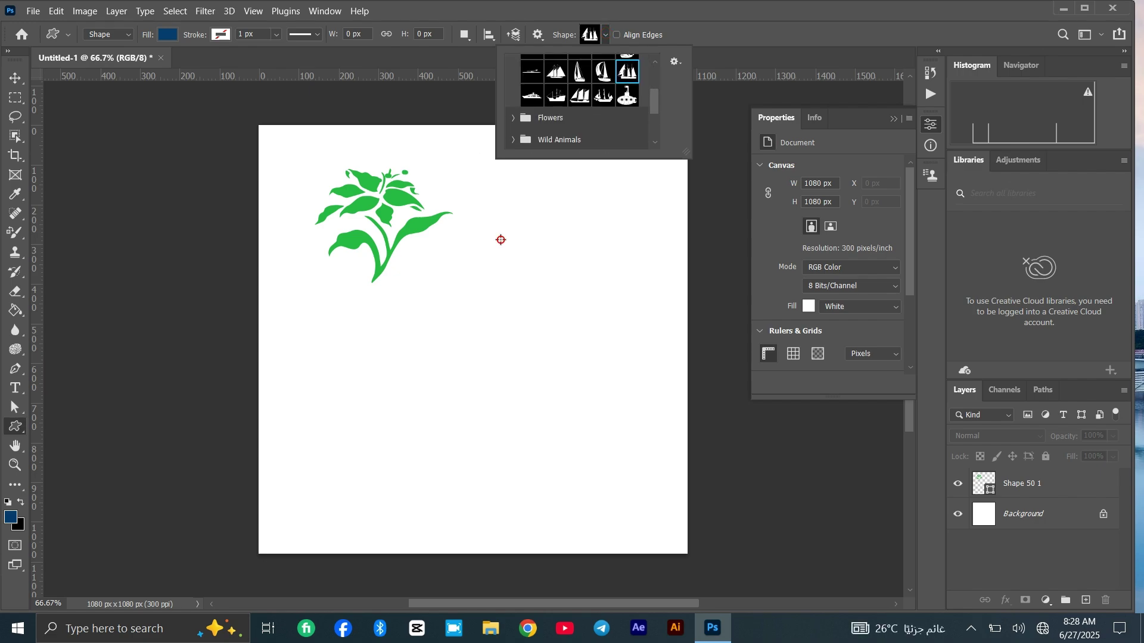
{"action": "left_click_drag", "start_coordinate": [500, 239], "coordinate": [668, 326]}
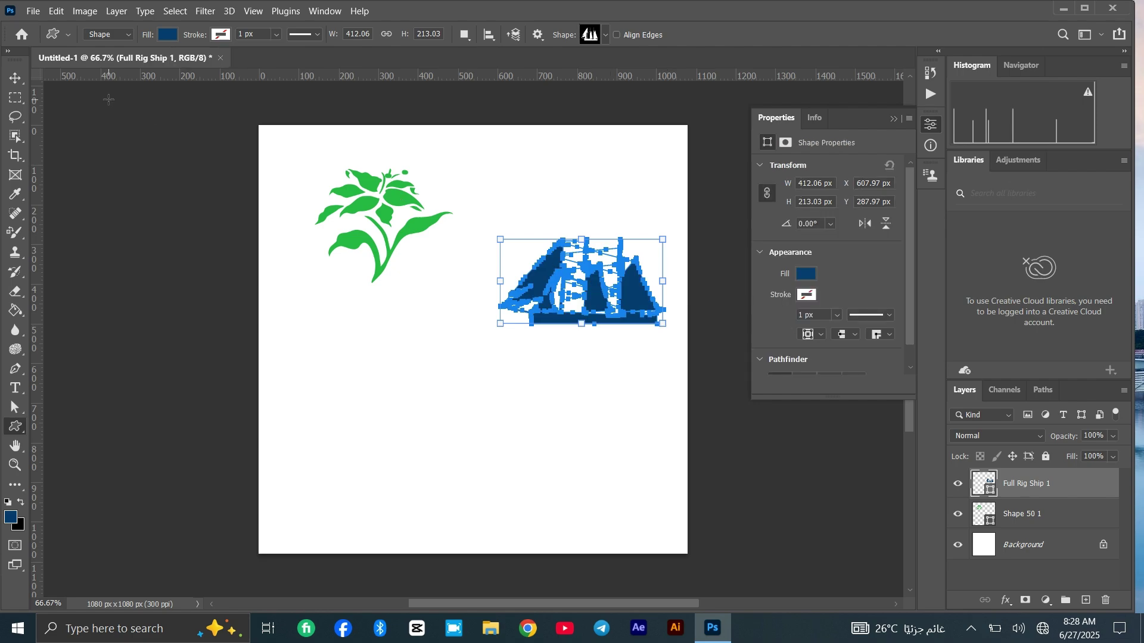
{"action": "key", "text": "v"}
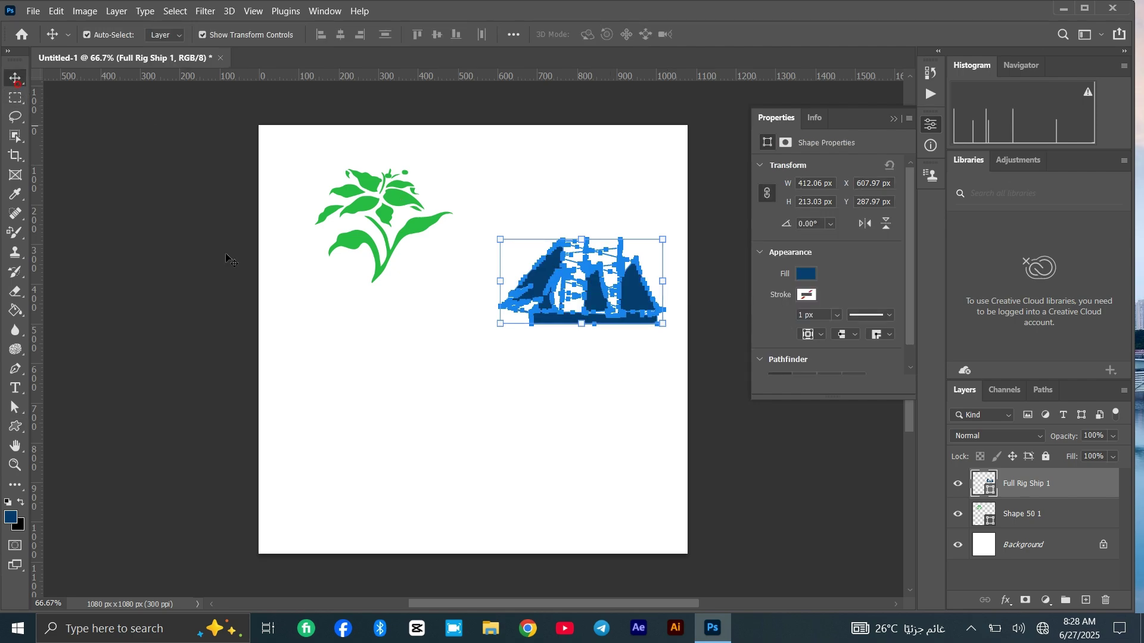
{"action": "left_click", "coordinate": [226, 256]}
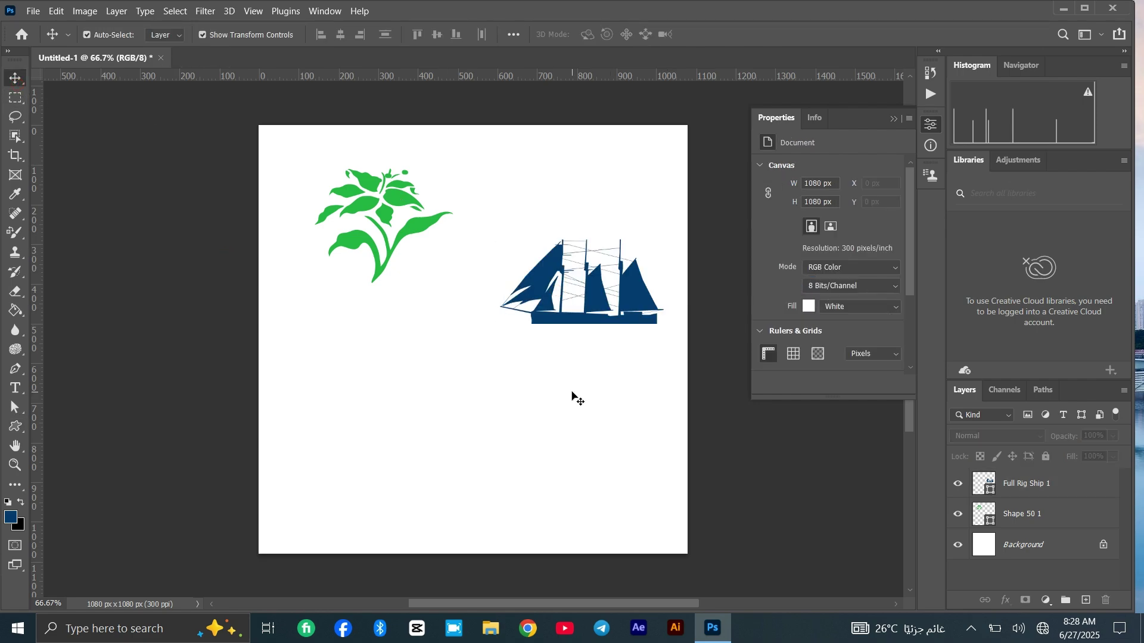
Try selecting the flower and the ship together with a selection box, clearing the selection each time.
{"action": "left_click_drag", "start_coordinate": [581, 374], "coordinate": [393, 223]}
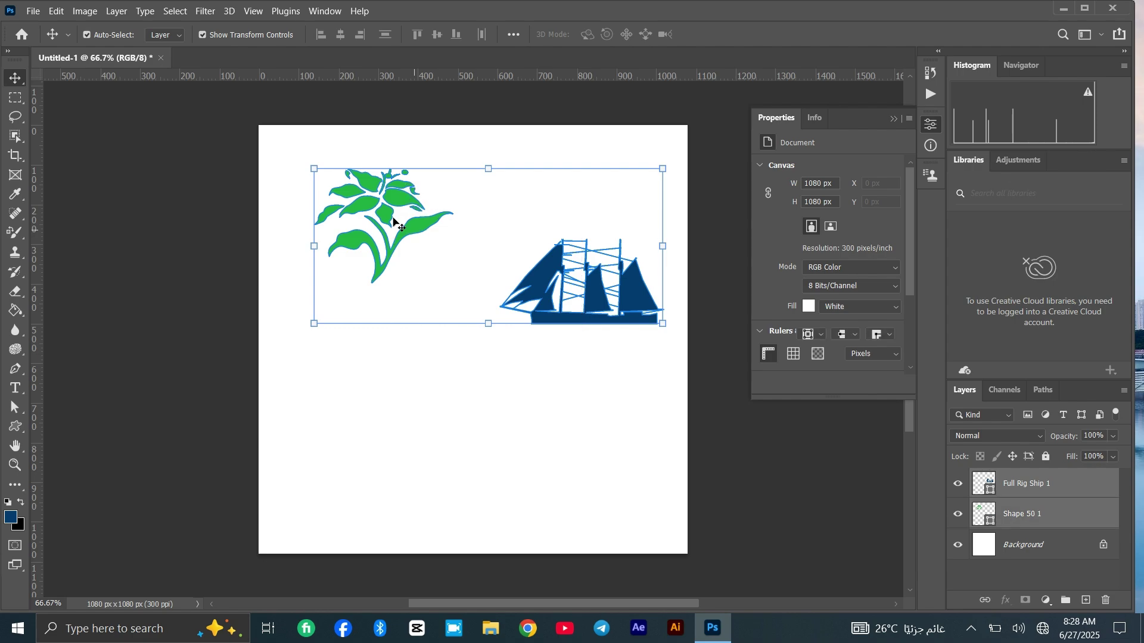
{"action": "left_click", "coordinate": [443, 407]}
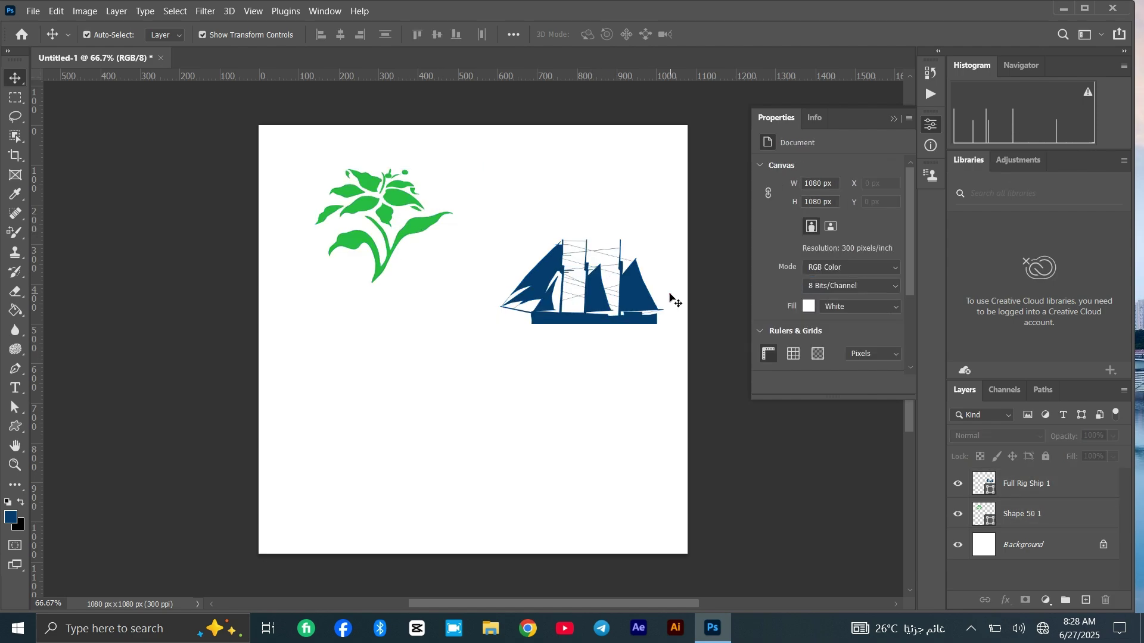
{"action": "left_click_drag", "start_coordinate": [672, 298], "coordinate": [417, 173]}
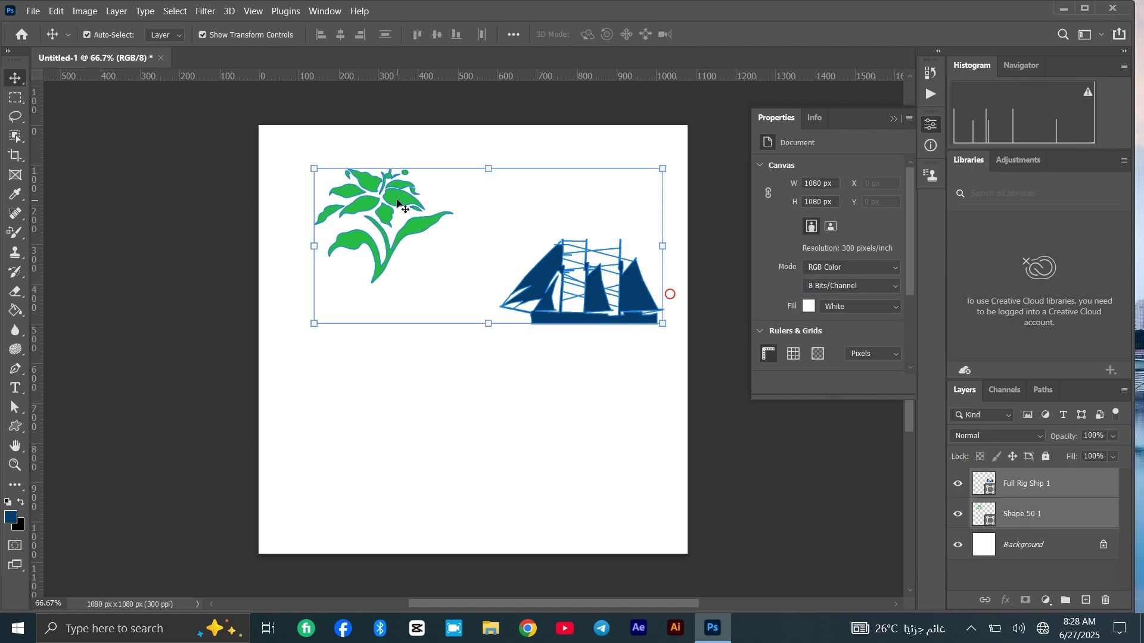
{"action": "left_click", "coordinate": [395, 423]}
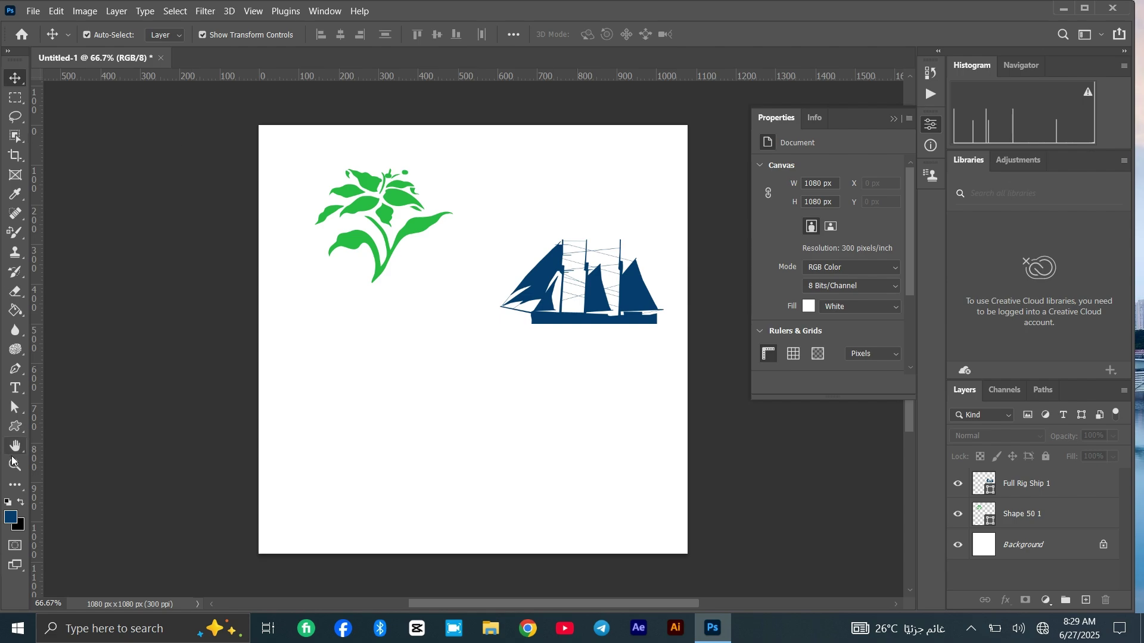
Browse the custom shape library's groups, such as Boats, Flowers, Wild Animals and Legacy Shapes and More.
{"action": "left_click", "coordinate": [15, 426]}
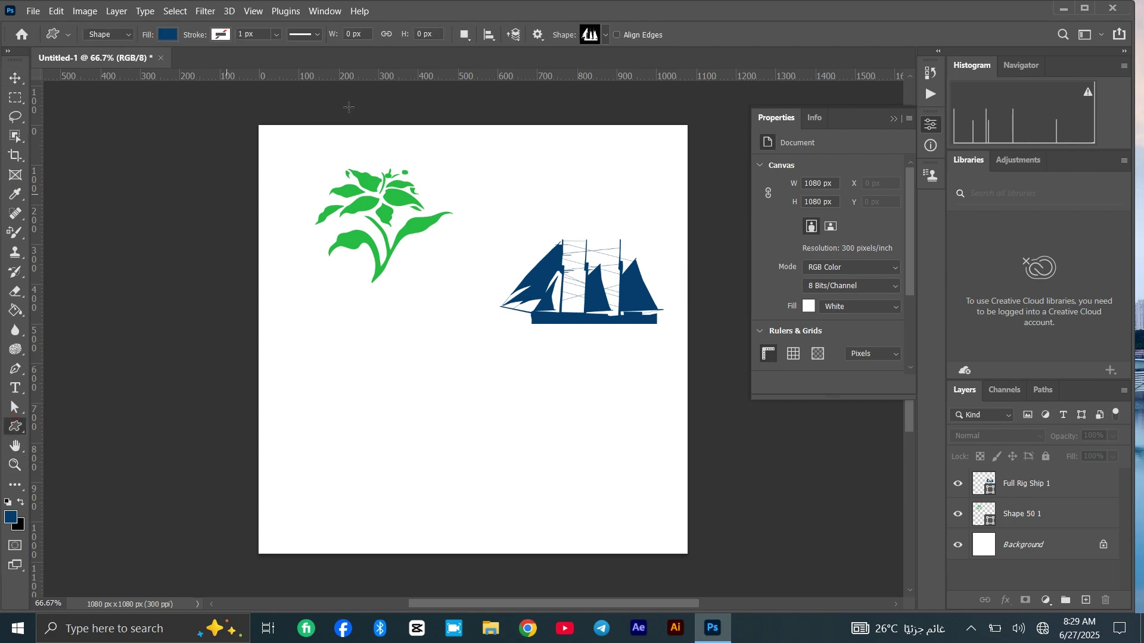
{"action": "left_click", "coordinate": [607, 34]}
{"action": "left_click", "coordinate": [657, 118]}
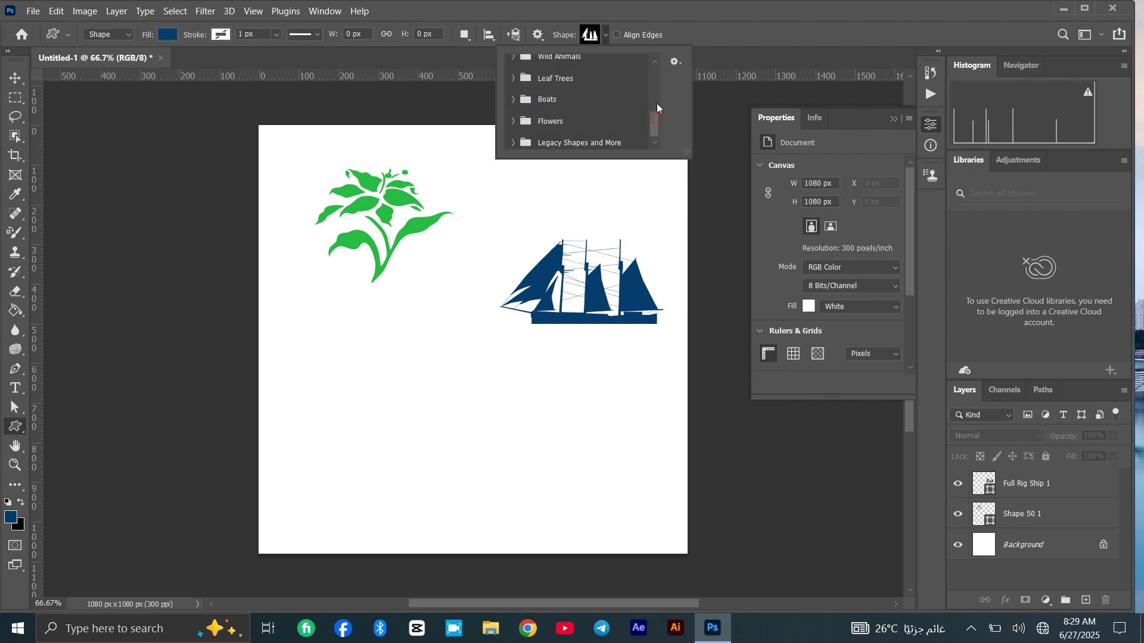
{"action": "left_click", "coordinate": [656, 104]}
{"action": "scroll", "coordinate": [654, 105], "scroll_direction": "up", "scroll_amount": 1}
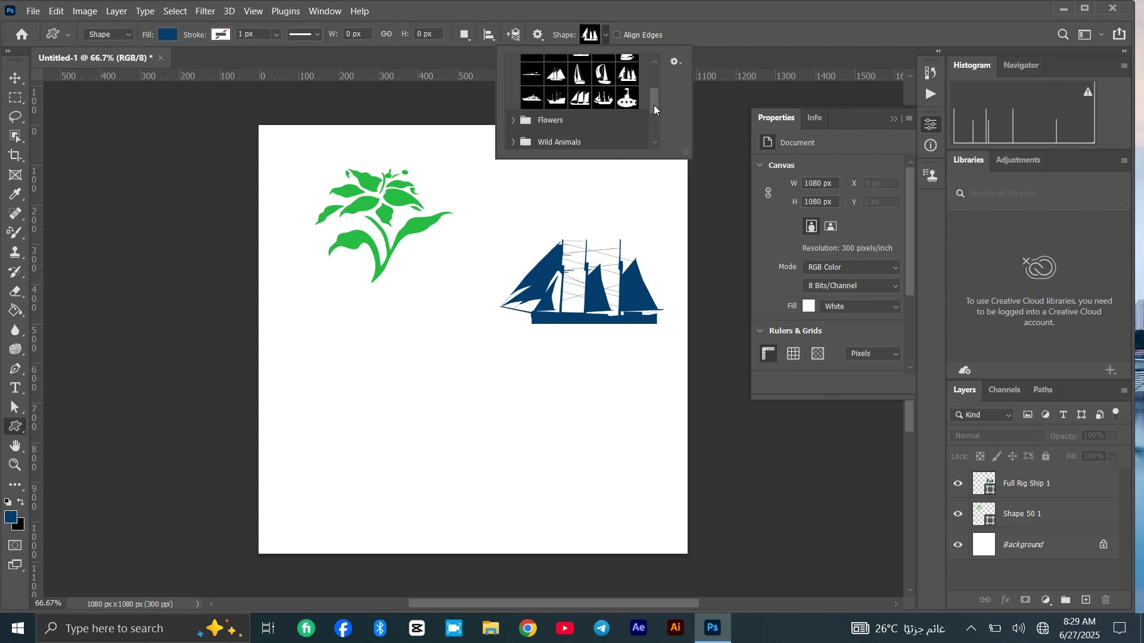